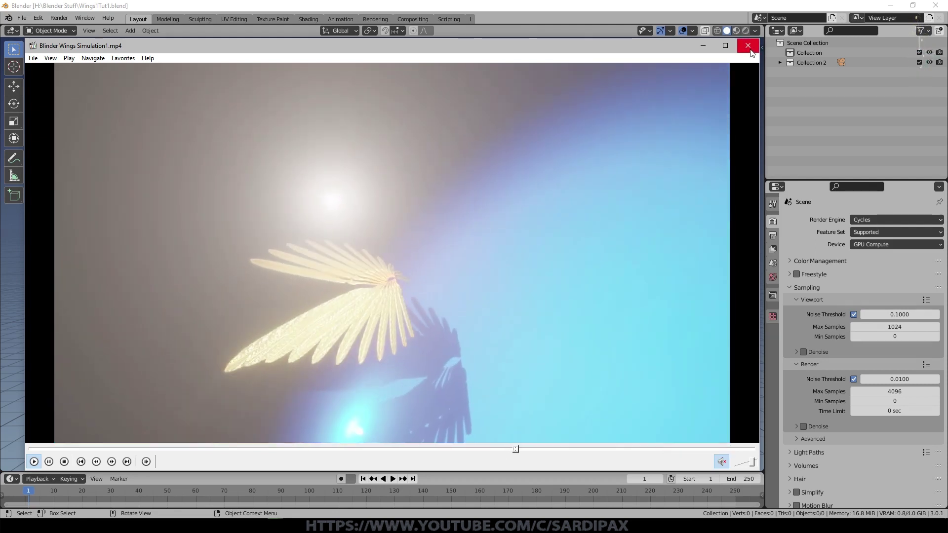
Close the wing flight preview video in Media Player Classic
left_click(748, 46)
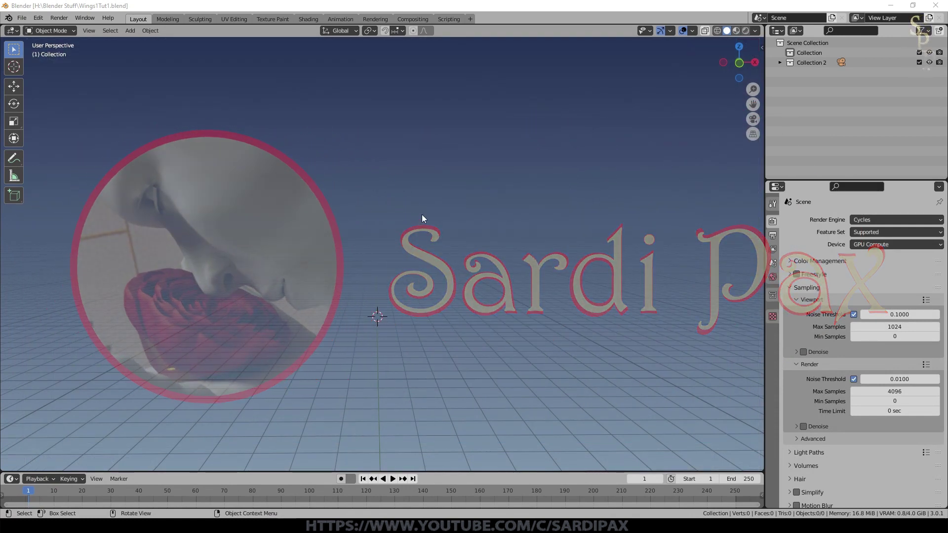
Add a single-bone armature, view it from the front, and display its bones as Stick
key("shift+a")
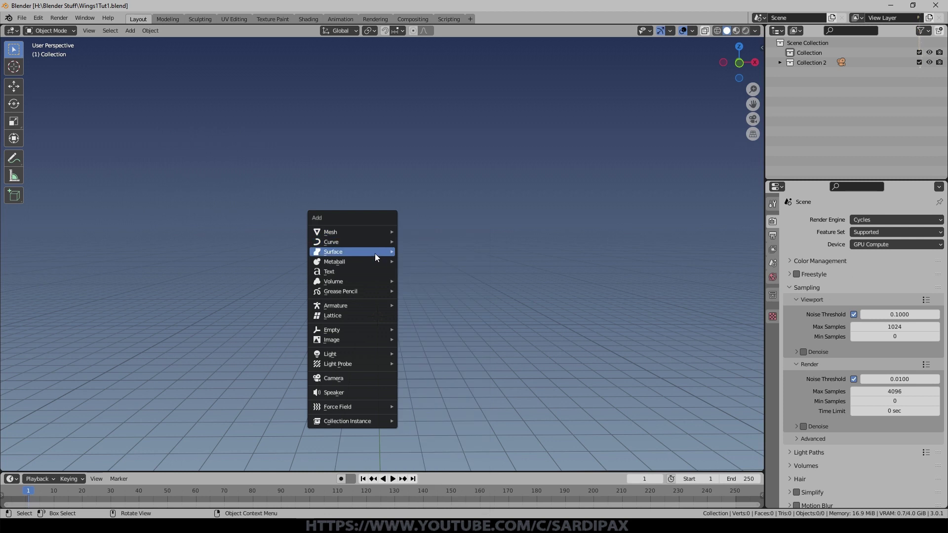
mouse_move(341, 306)
left_click(430, 304)
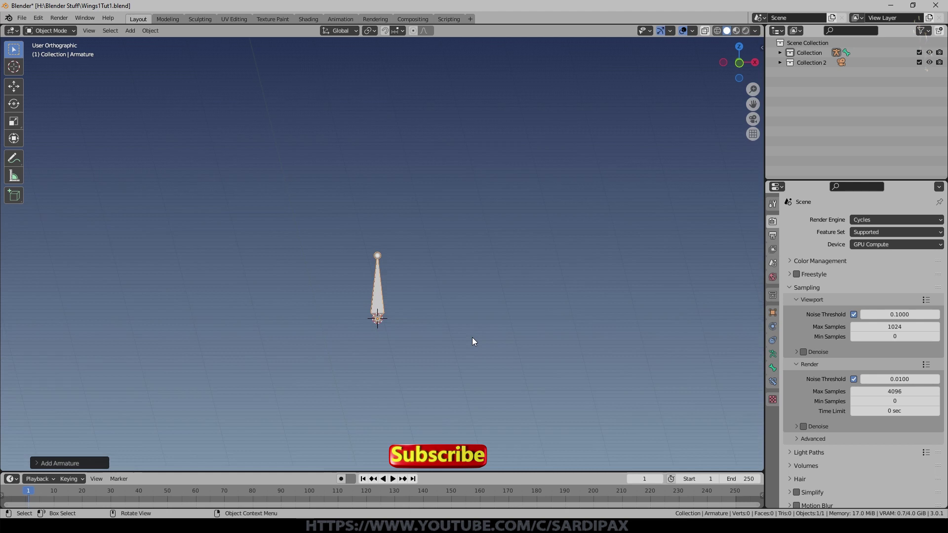
key("KP_1")
left_click(772, 354)
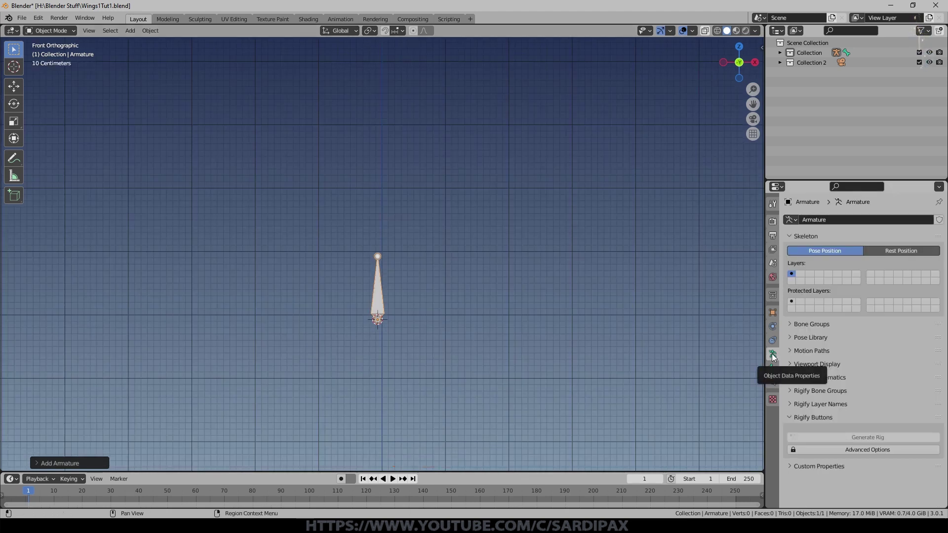
left_click(790, 363)
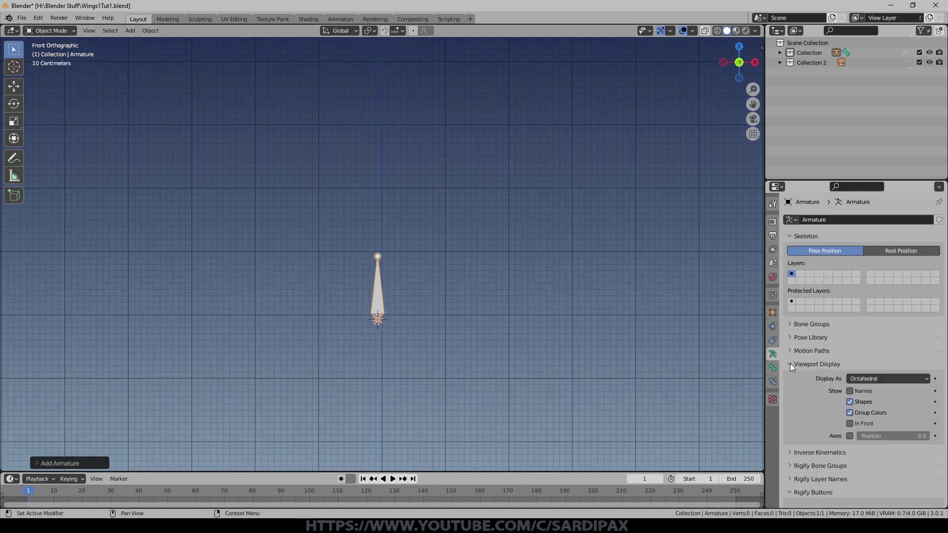
left_click(854, 378)
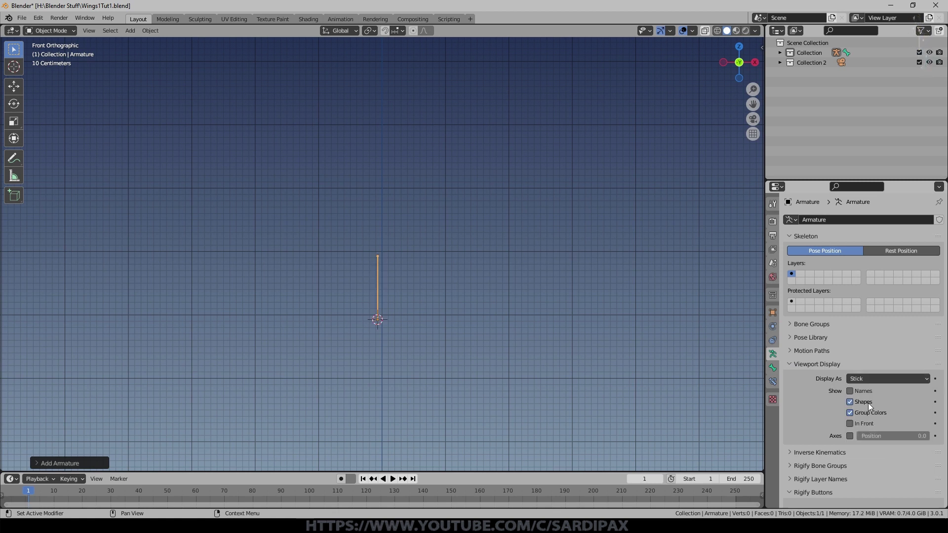
scroll(427, 305, "up", 1)
scroll(426, 304, "up", 2)
middle_click_drag(434, 368, 496, 344, "shift")
In Edit Mode, extrude a 1 m bone straight up from the first and adjust its tip
key("Tab")
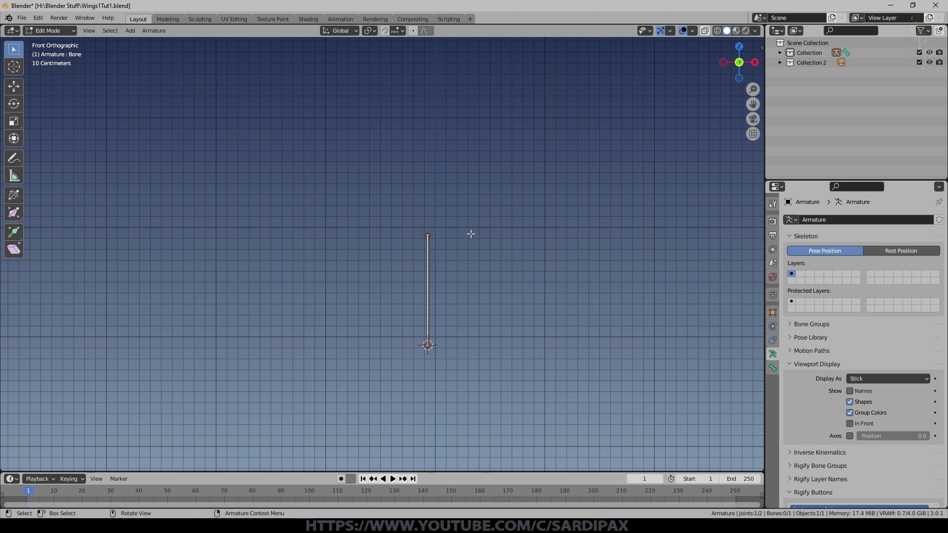
type("g")
type("z1")
key("Return")
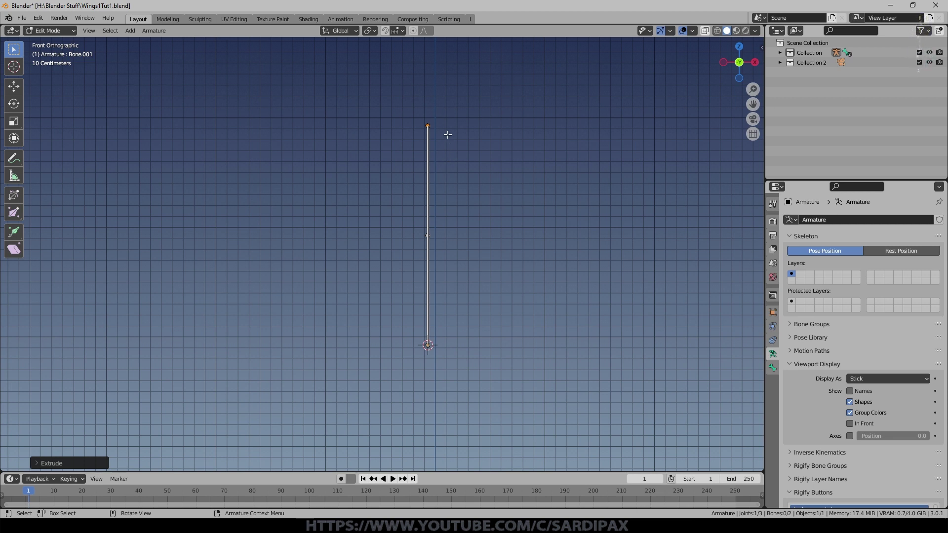
key("g")
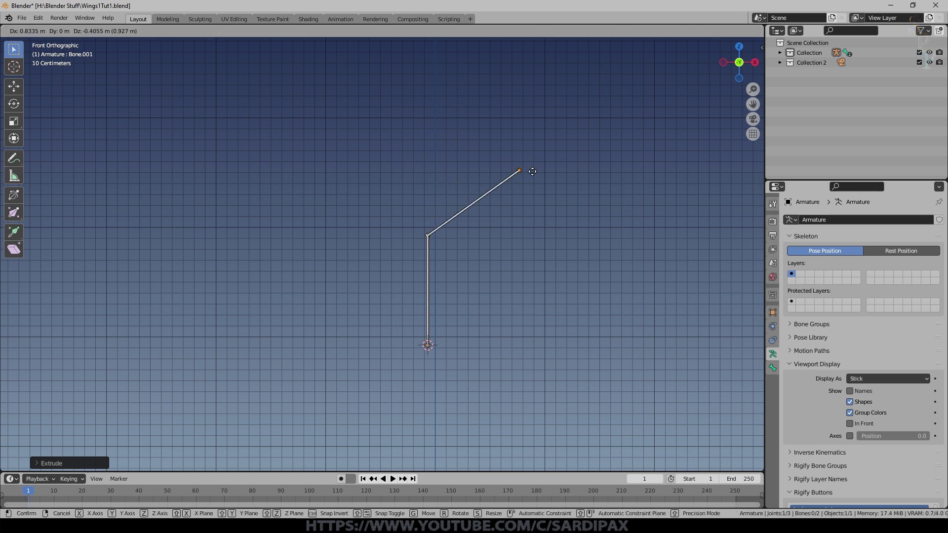
left_click(440, 130)
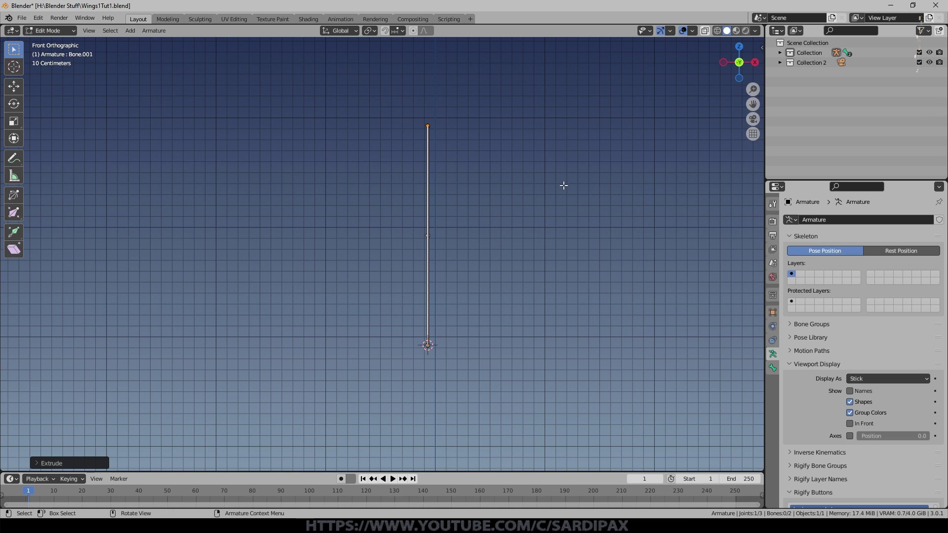
Rename the new bone to PrimaryBone in Bone properties and select the lower bone
left_click(771, 369)
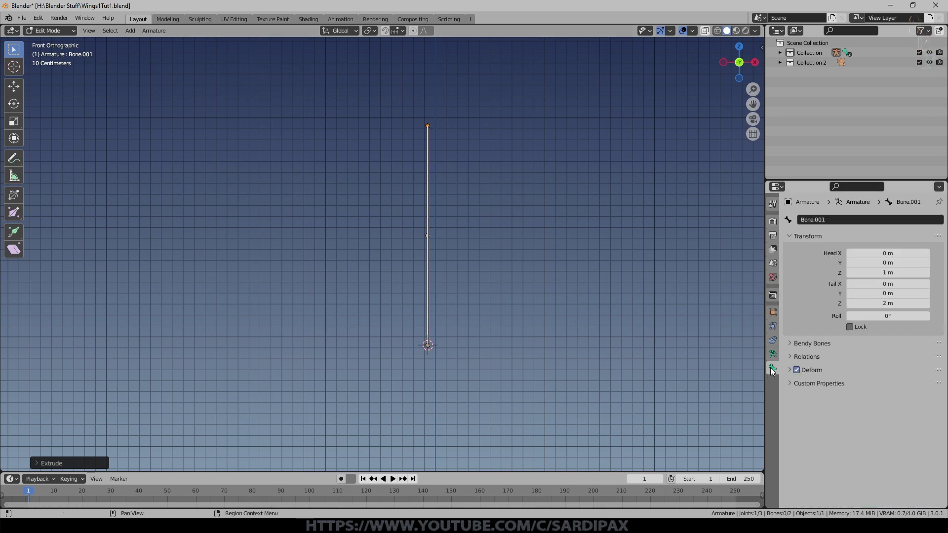
left_click(816, 220)
type("Primary")
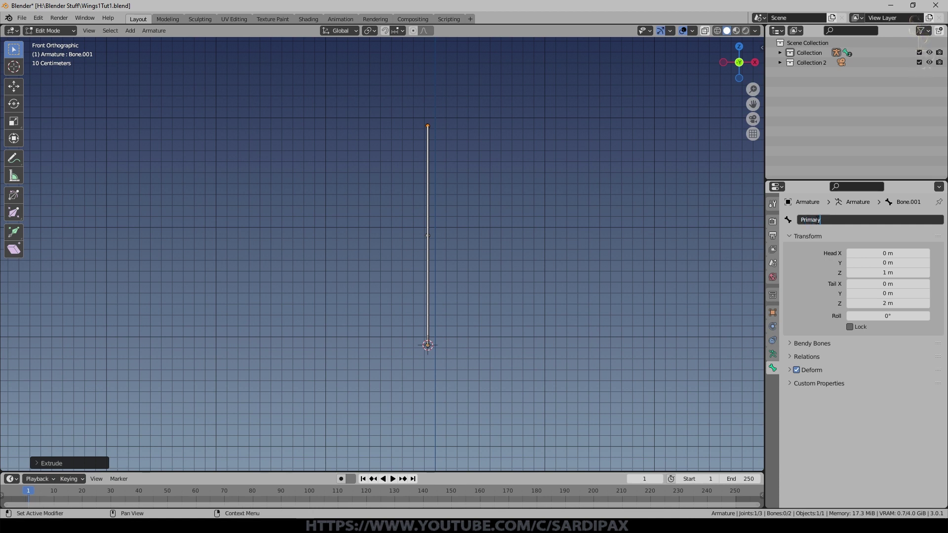
type("Bone")
left_click(465, 239)
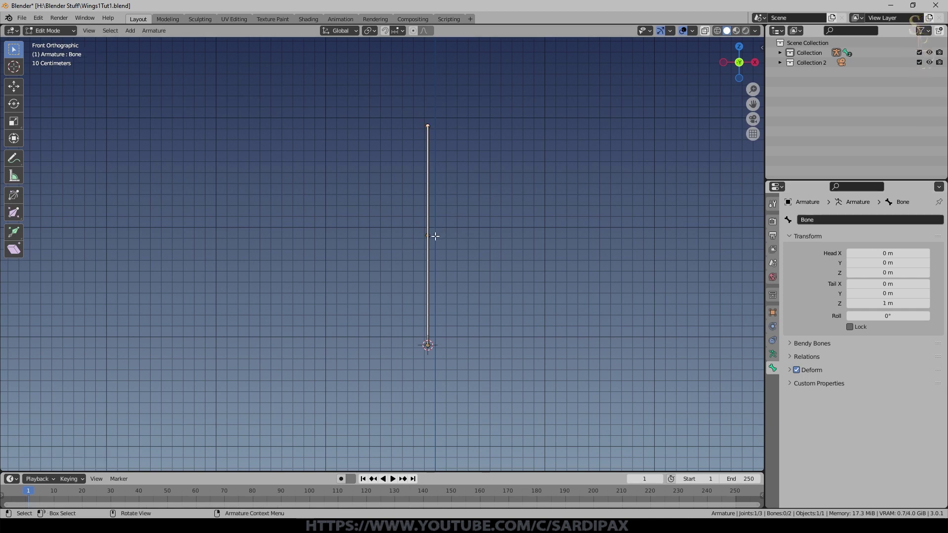
Extrude two 1 m bones right from the joint, one tilted 45° upward, one horizontal
key("e")
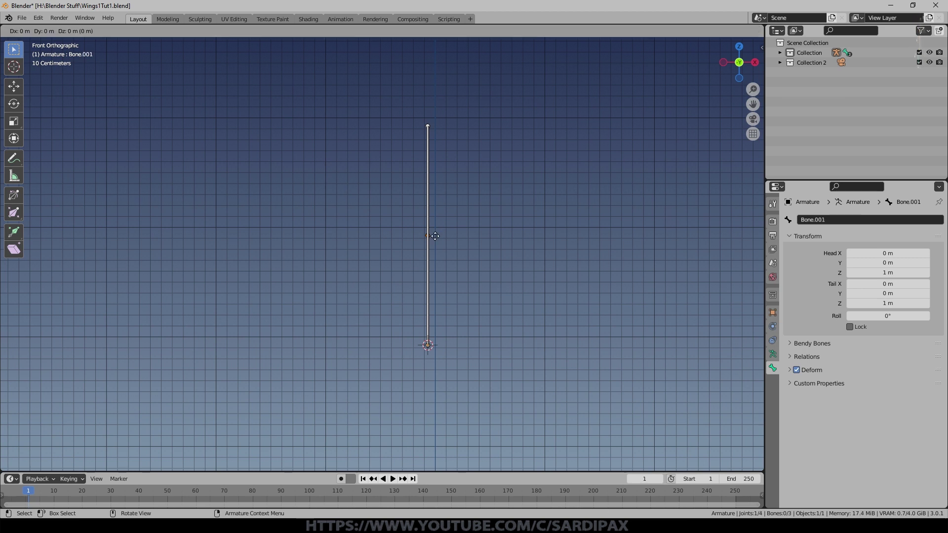
type("x1")
key("Return")
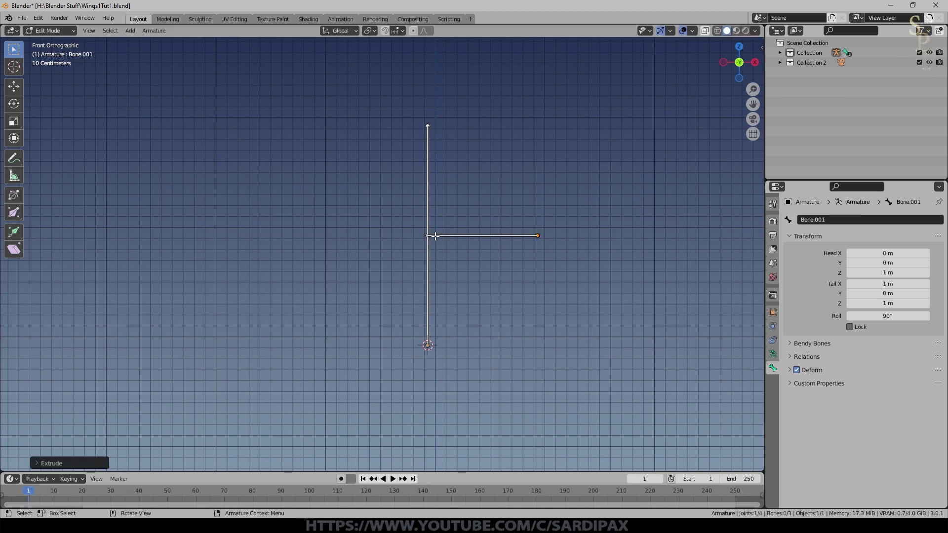
key("r")
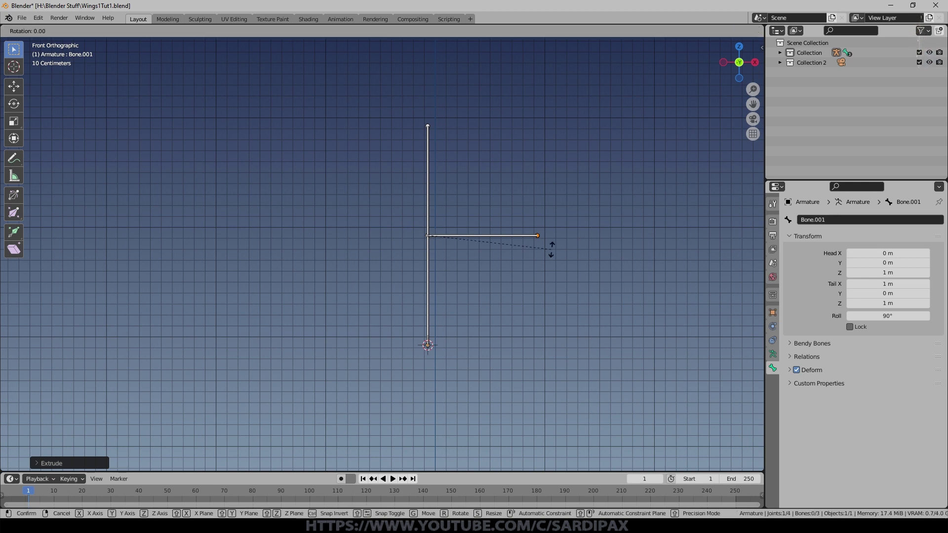
type("y")
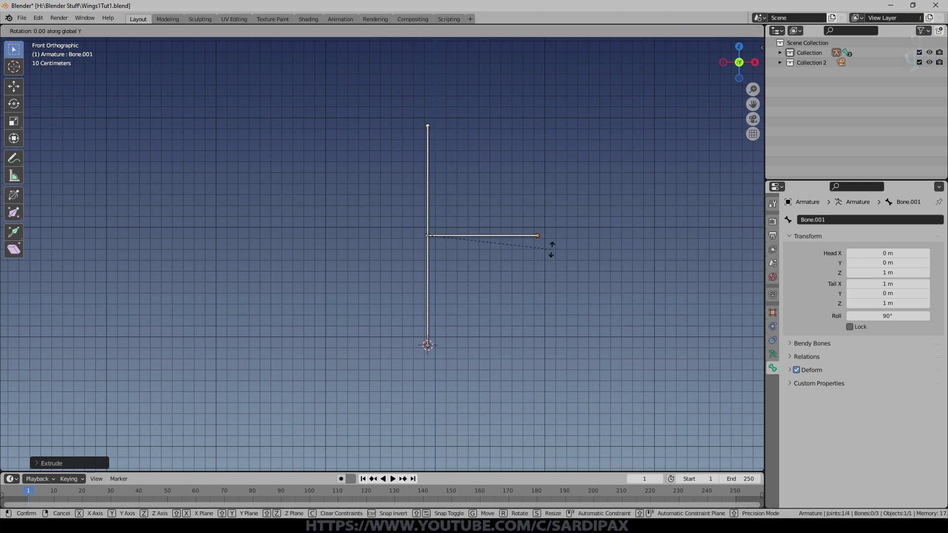
type("-45")
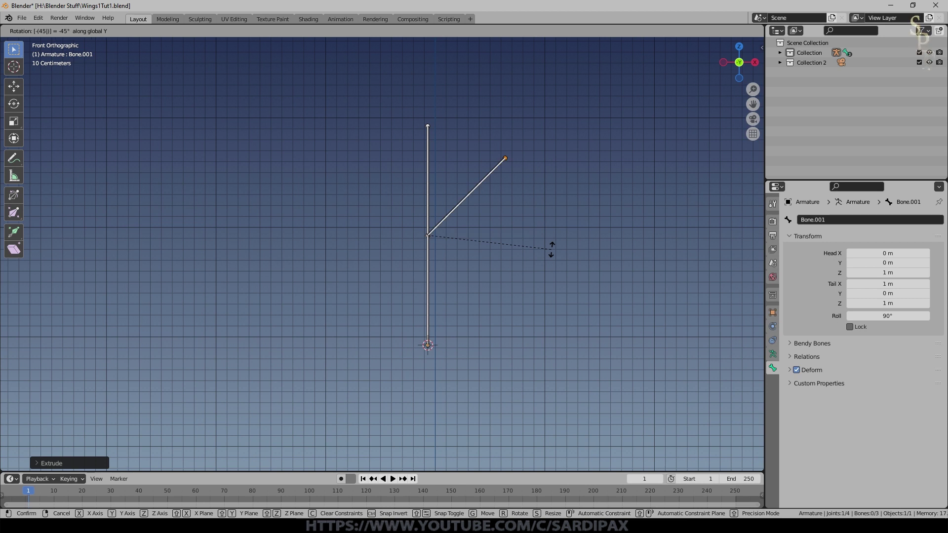
key("Return")
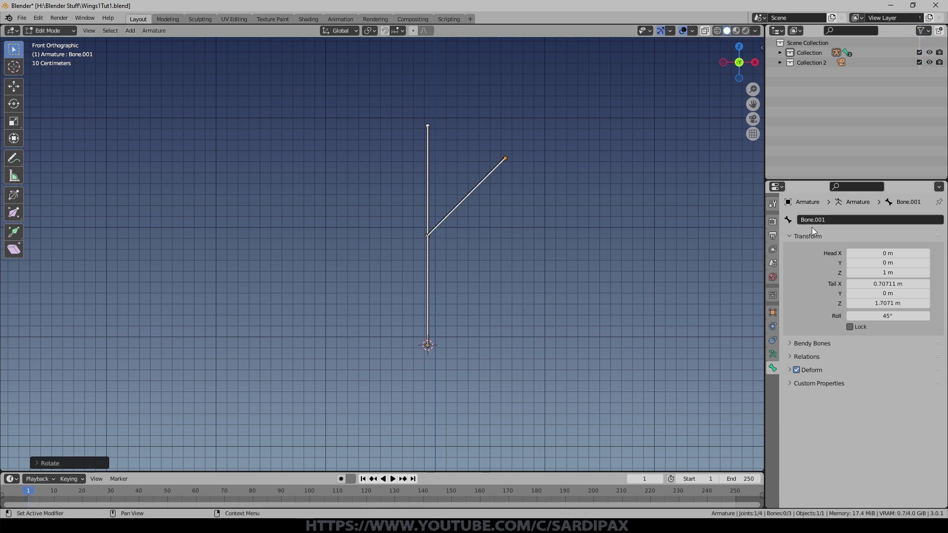
left_click(427, 236)
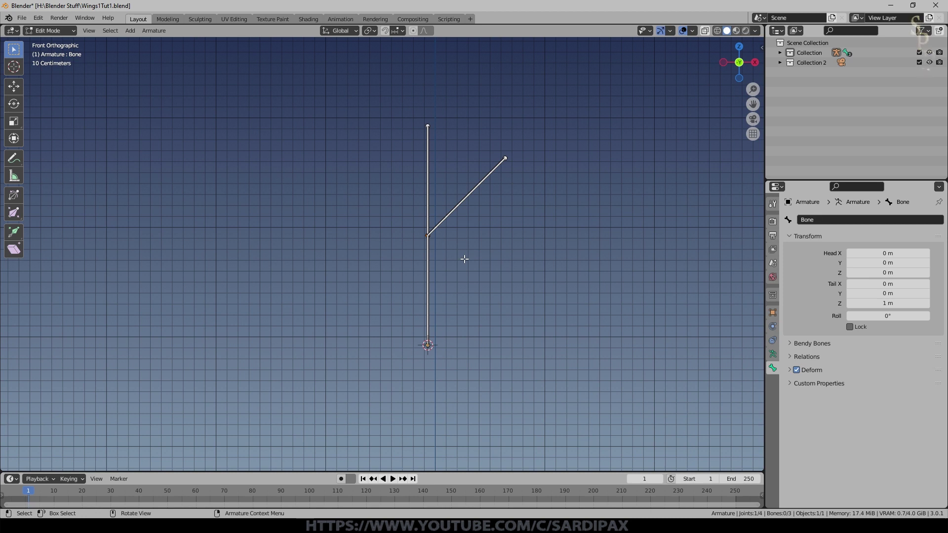
type("gx")
type("1")
key("Return")
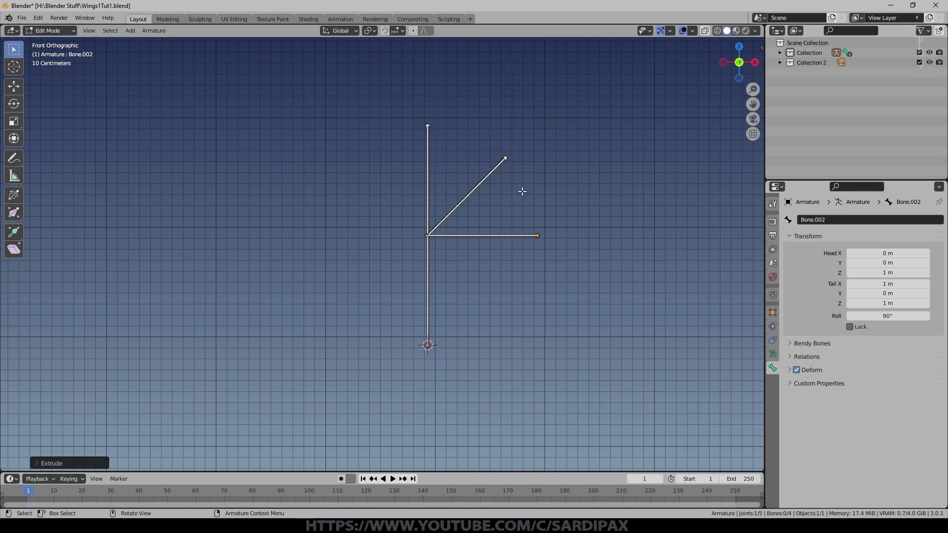
Switch to Pose Mode, test-rotate PrimaryBone, and select Bone.001
left_click(55, 28)
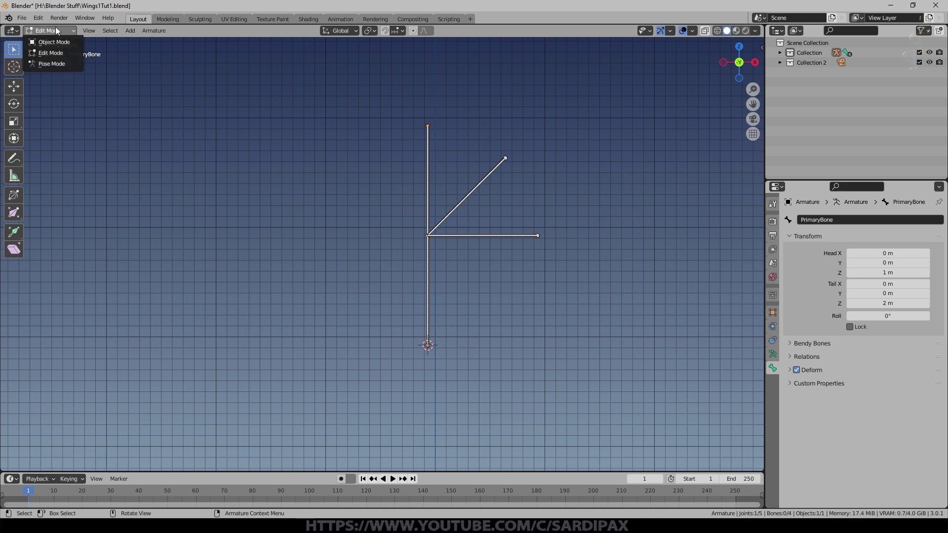
left_click(59, 64)
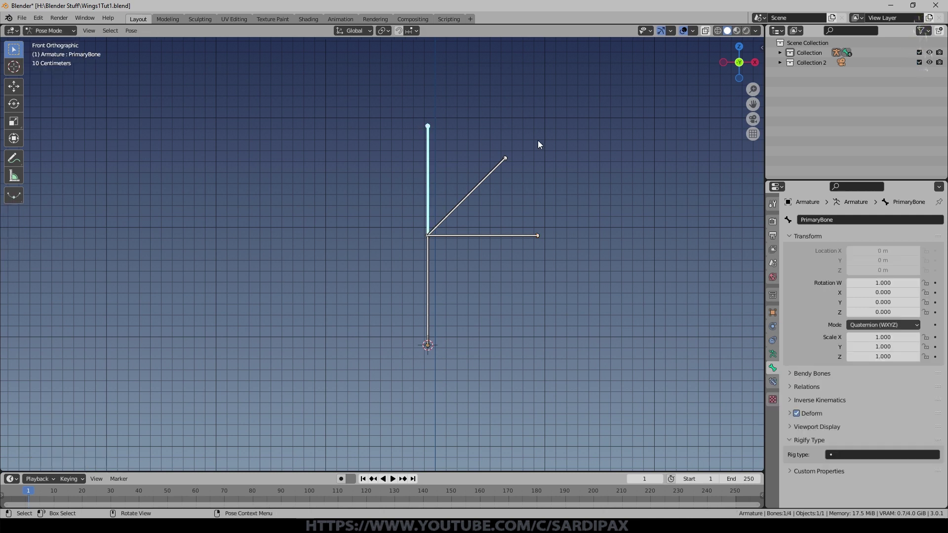
key("r")
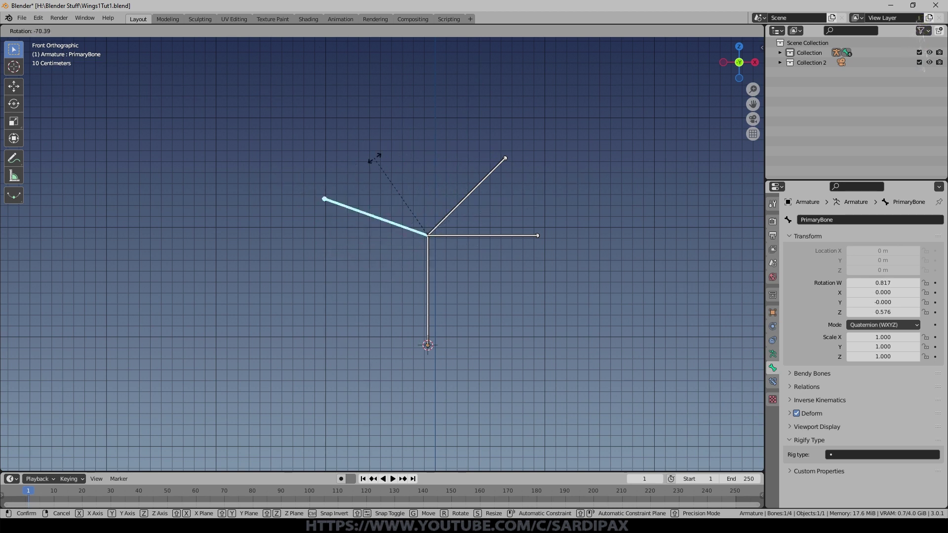
key("Escape")
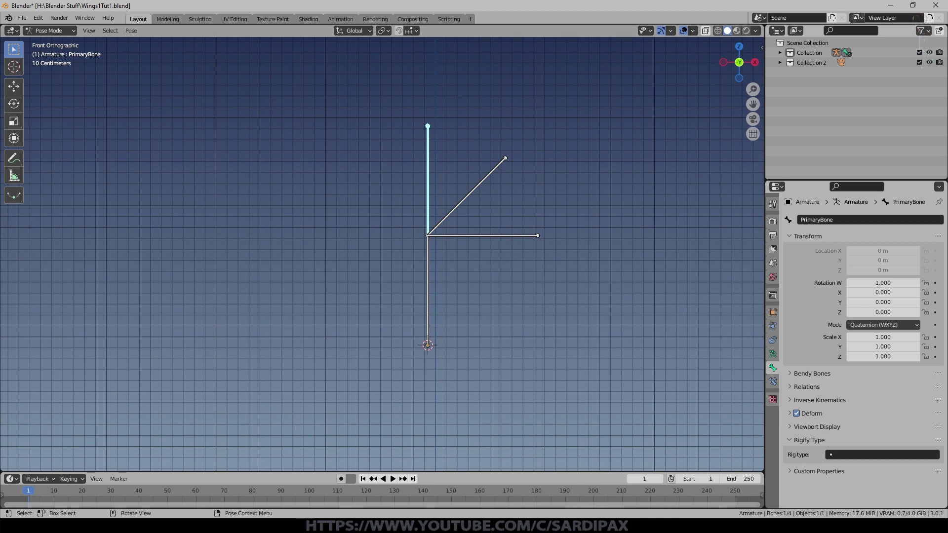
left_click(481, 177)
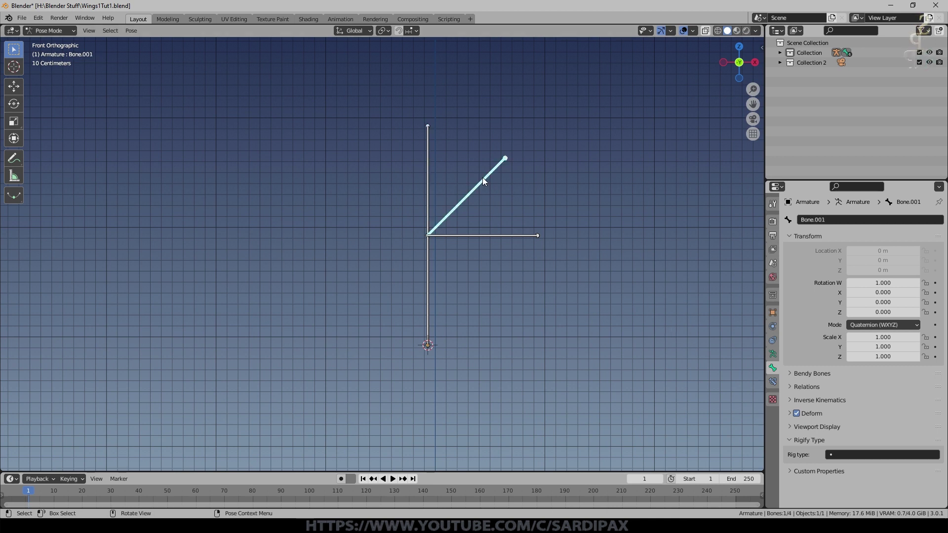
Give Bone.001 a Copy Rotation constraint targeting Armature's PrimaryBone
left_click(773, 381)
left_click(794, 219)
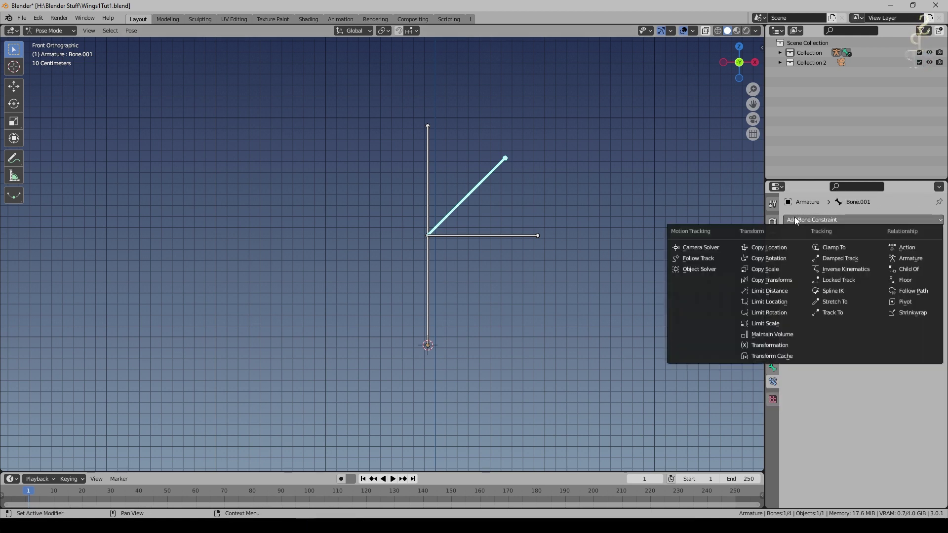
left_click(782, 260)
left_click(872, 251)
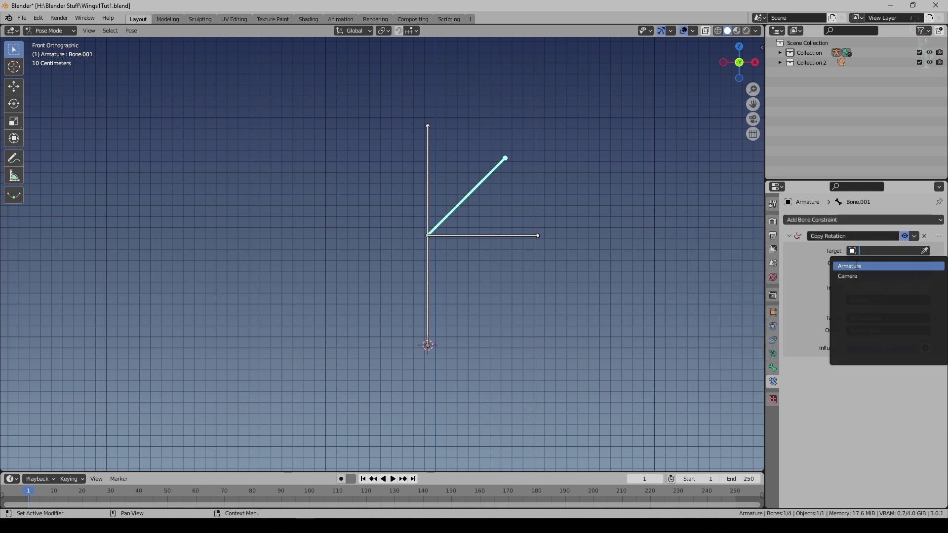
left_click(857, 266)
left_click(877, 263)
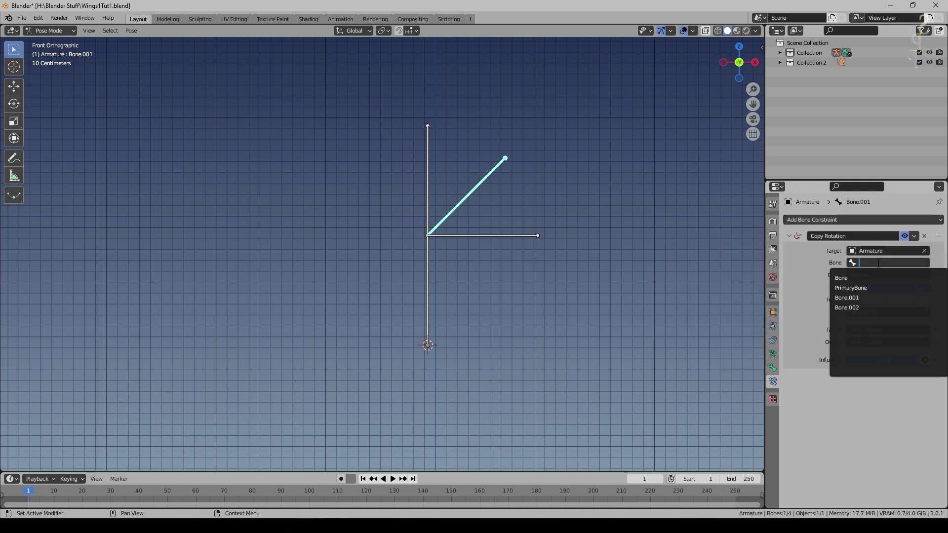
left_click(852, 287)
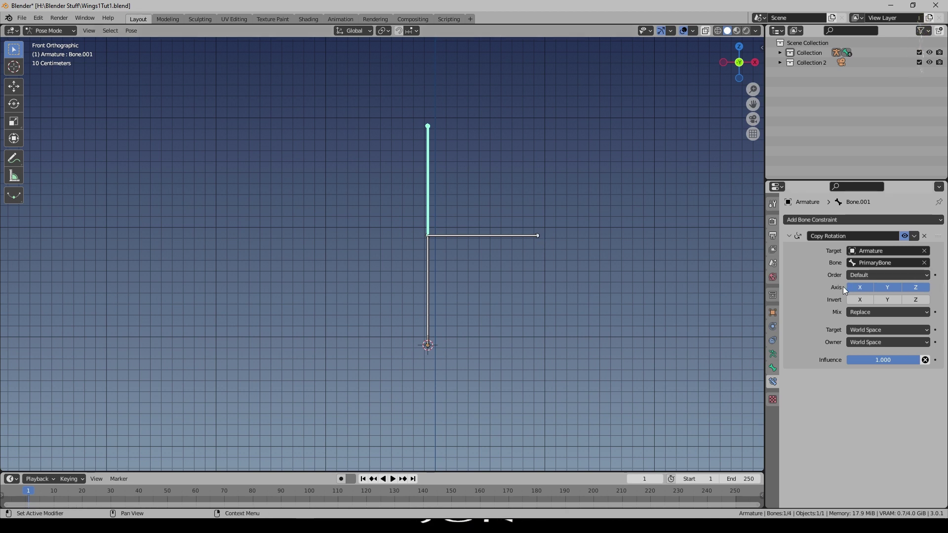
left_click(427, 152)
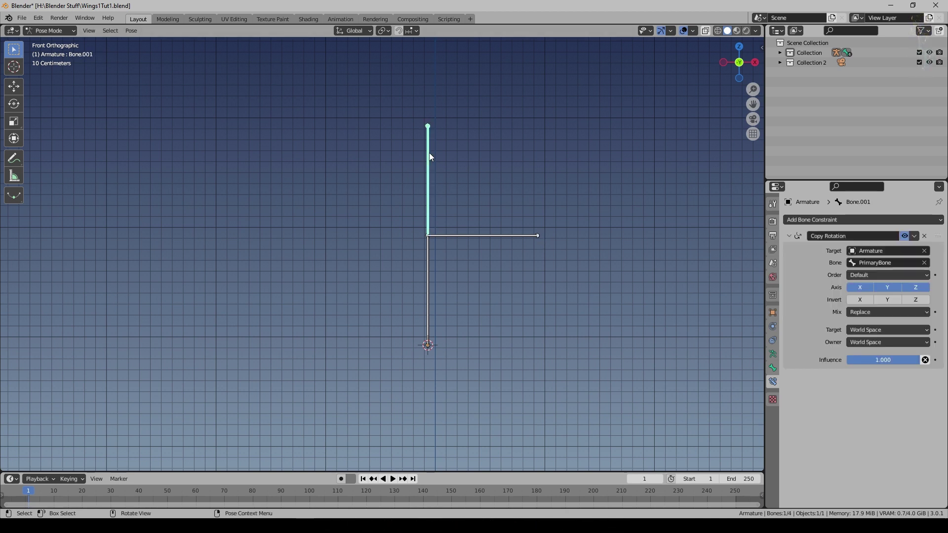
left_click(779, 53)
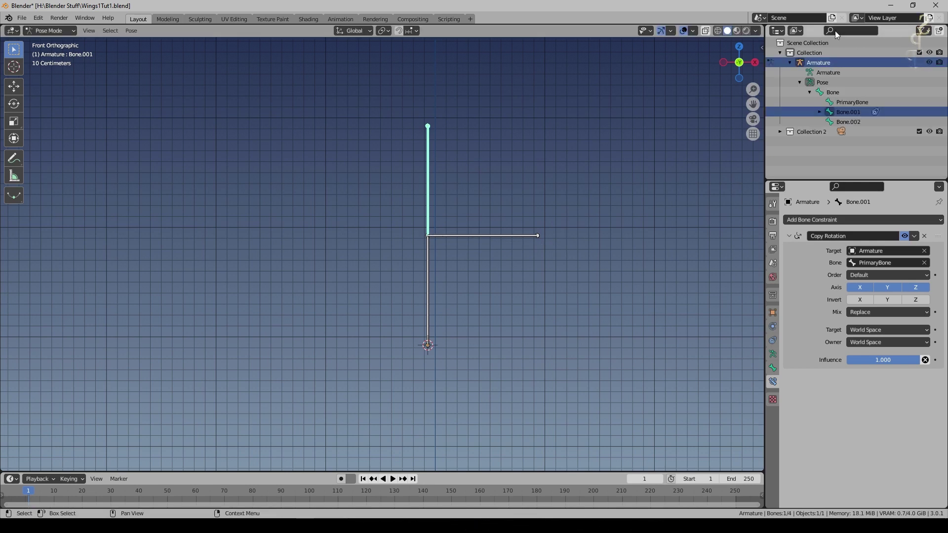
Test-rotate PrimaryBone, then adjust Bone.001's Copy Rotation influence value
left_click(847, 102)
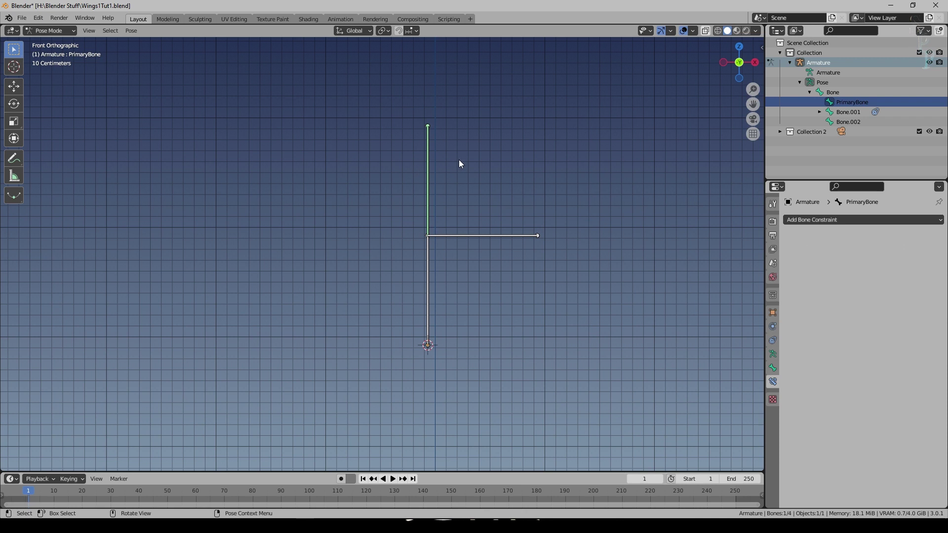
key("r")
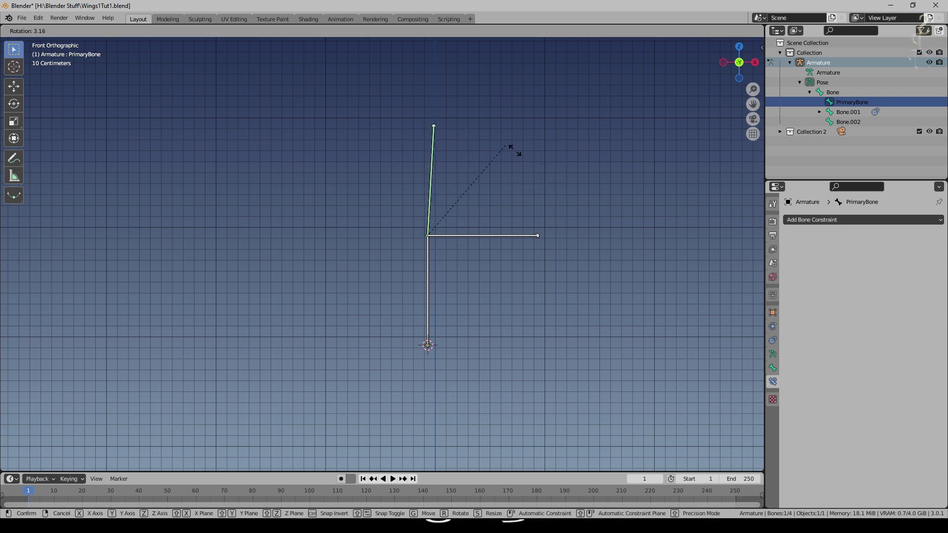
right_click(561, 123)
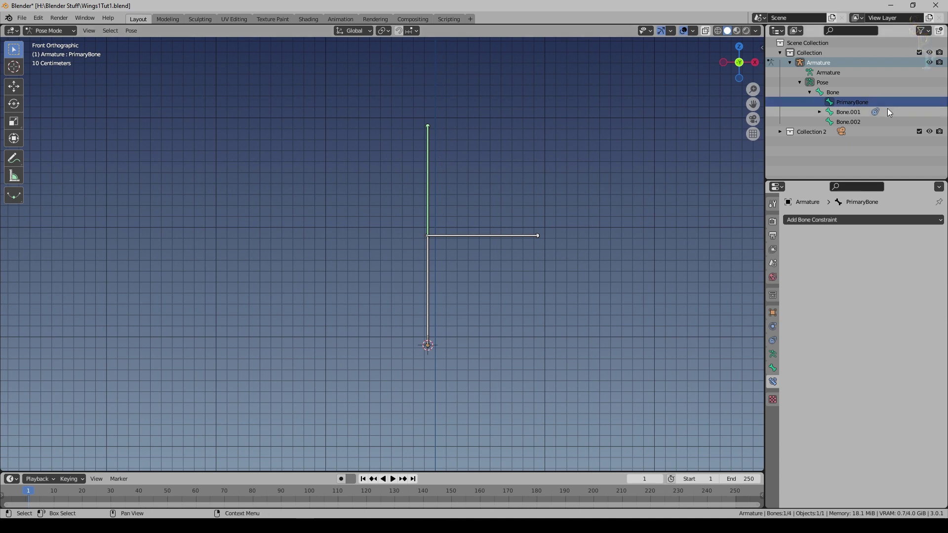
left_click(845, 110)
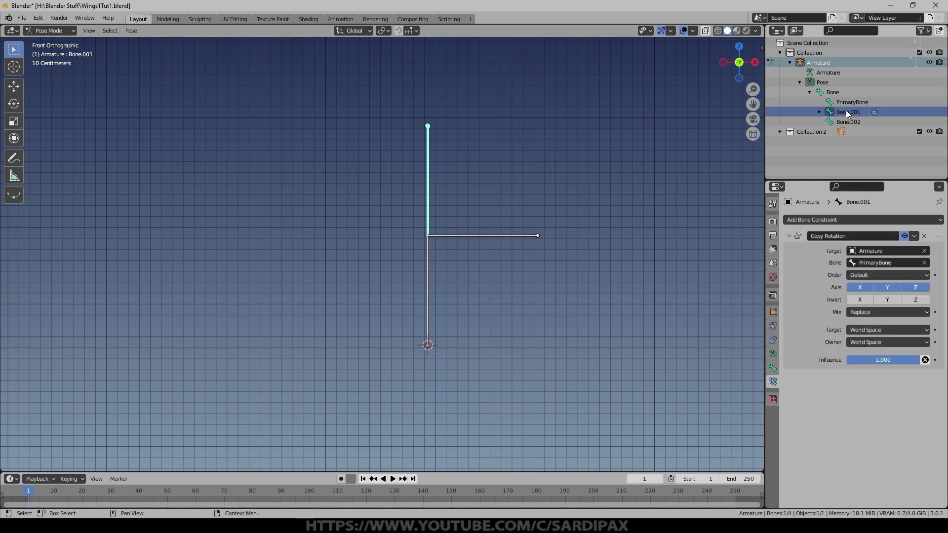
left_click(864, 360)
key("BackSpace")
key("Return")
left_click_drag(866, 359, 830, 360)
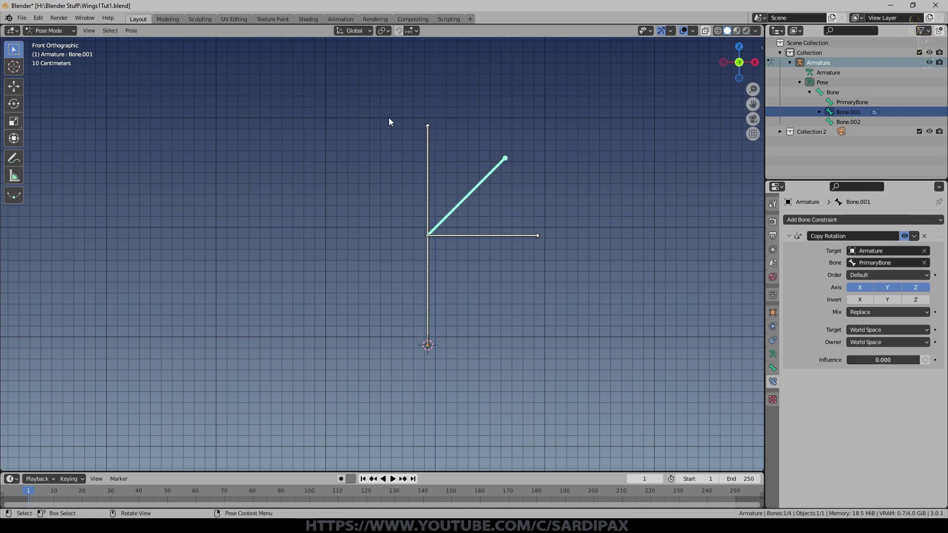
Set Bone.001's influence to 0.5 and check it by test-rotating PrimaryBone
left_click(426, 136)
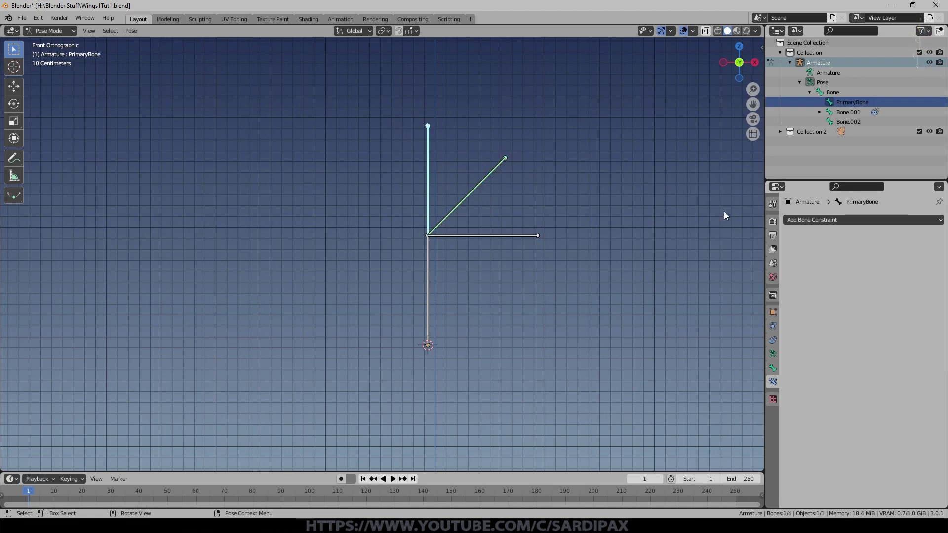
key("r")
key("Escape")
left_click(481, 182)
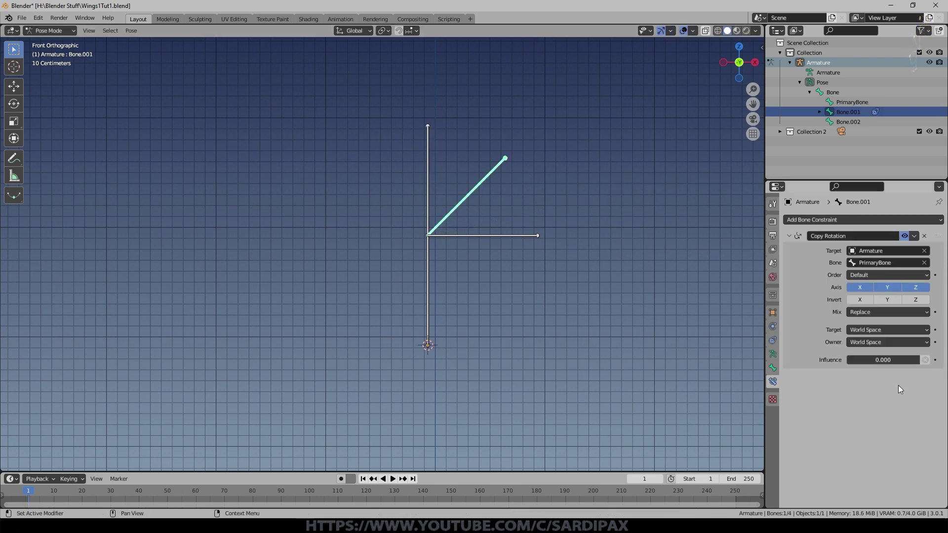
left_click(876, 363)
type(".5")
key("Return")
left_click(430, 170)
key("r")
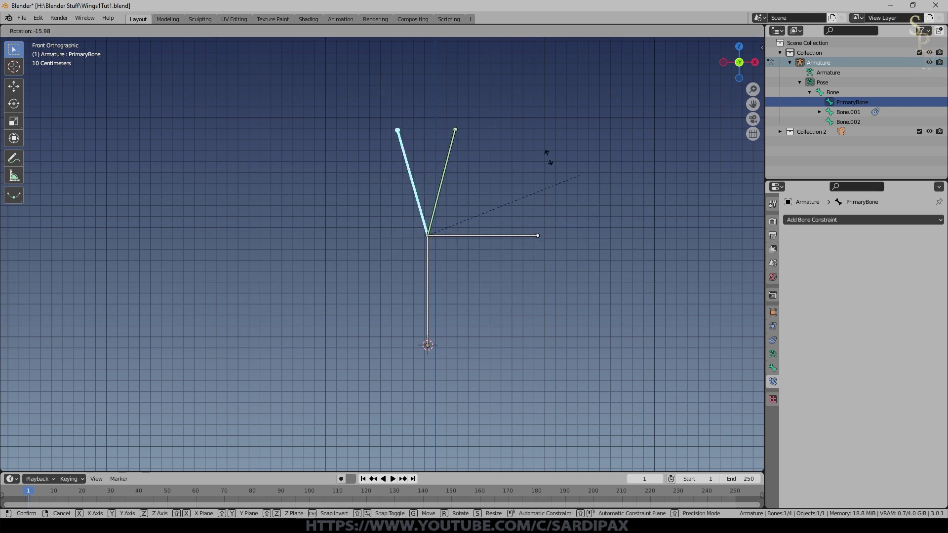
key("Escape")
Give Bone.002 a Copy Rotation constraint following Armature's Bone.001 at 0.5 influence
left_click(503, 235)
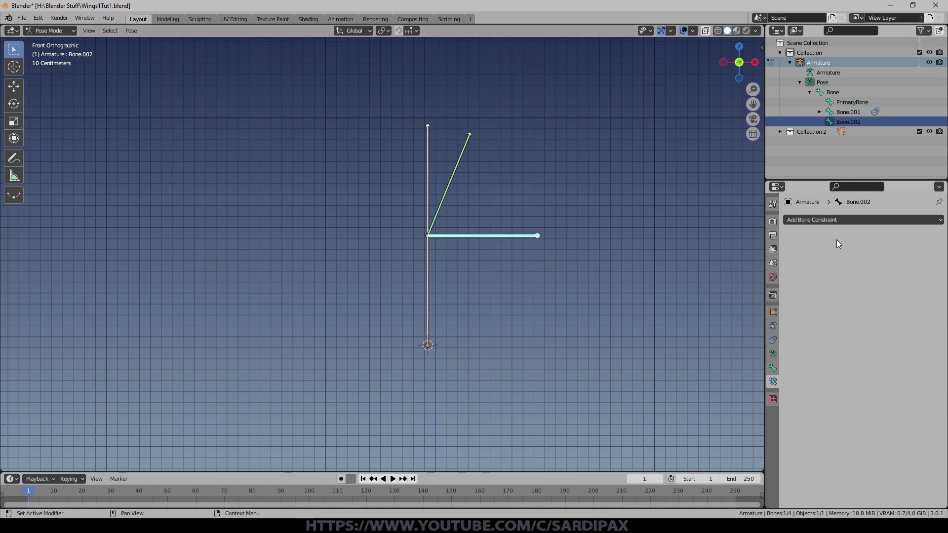
left_click(831, 220)
left_click(775, 260)
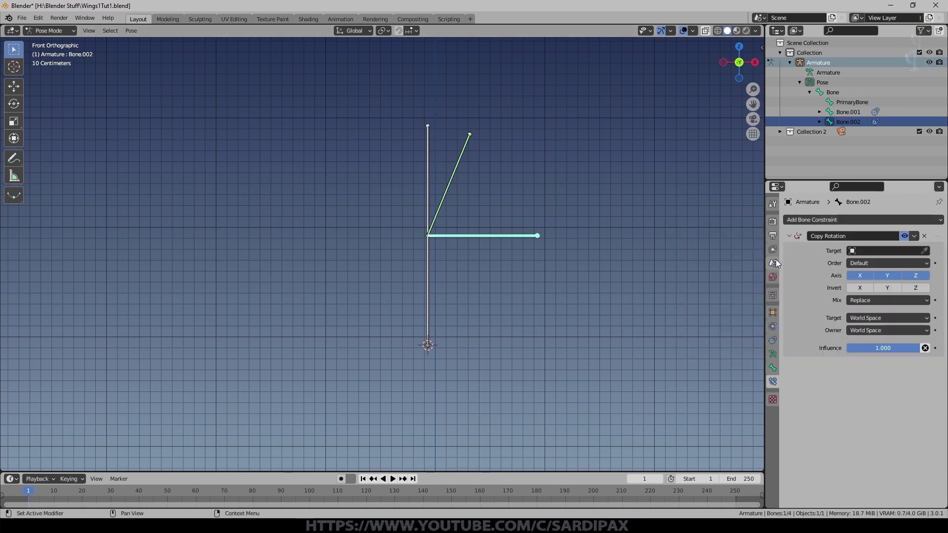
left_click(864, 251)
left_click(857, 266)
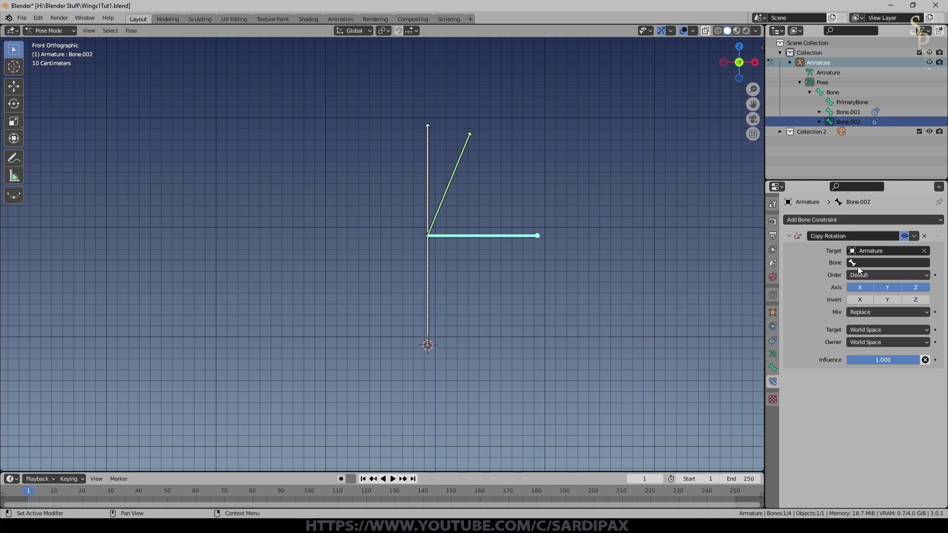
left_click(869, 262)
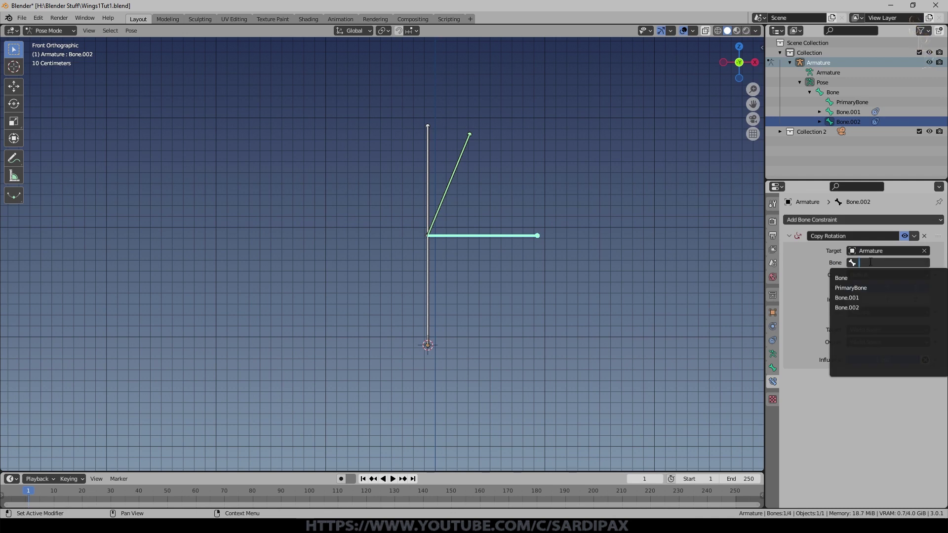
left_click(845, 298)
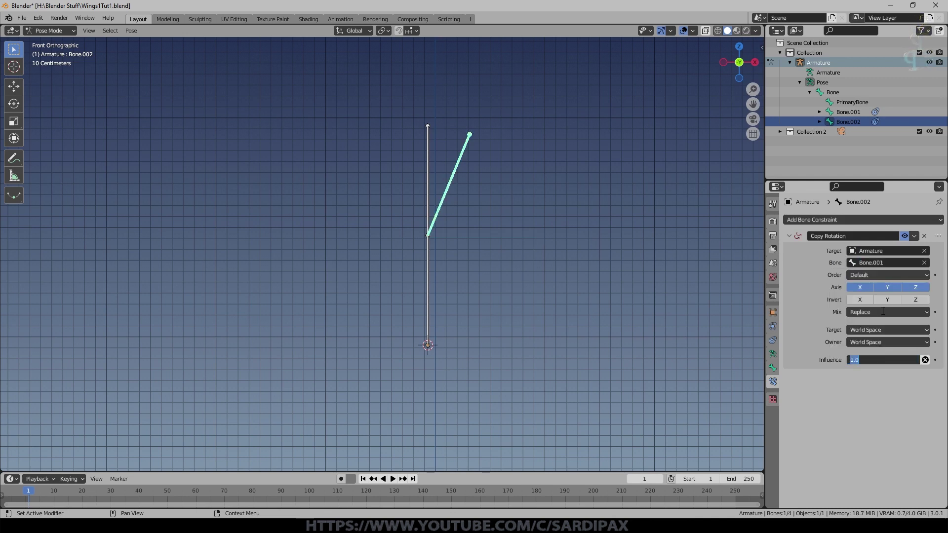
key("BackSpace")
key("Return")
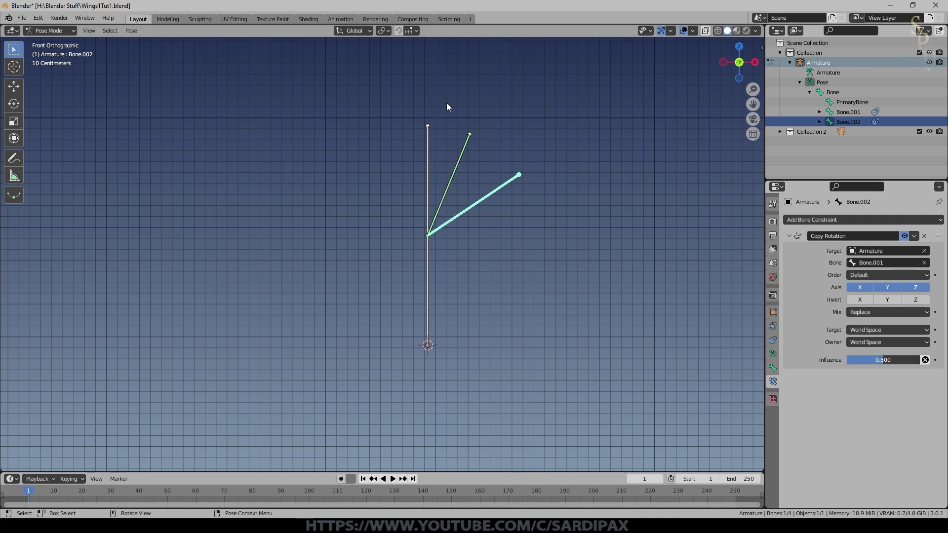
Test the chain by rotating PrimaryBone and inspecting Bone.002's and Bone.001's constraints
left_click(428, 133)
key("r")
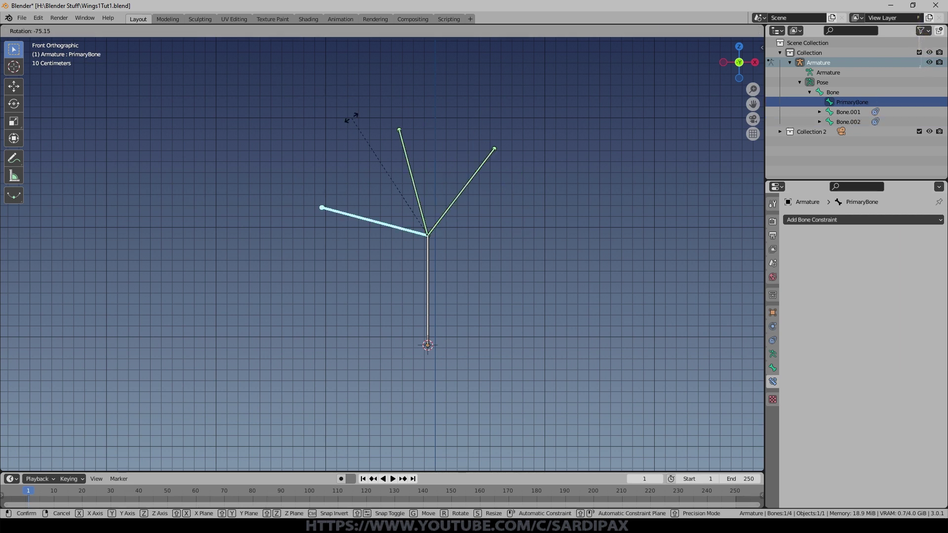
key("Escape")
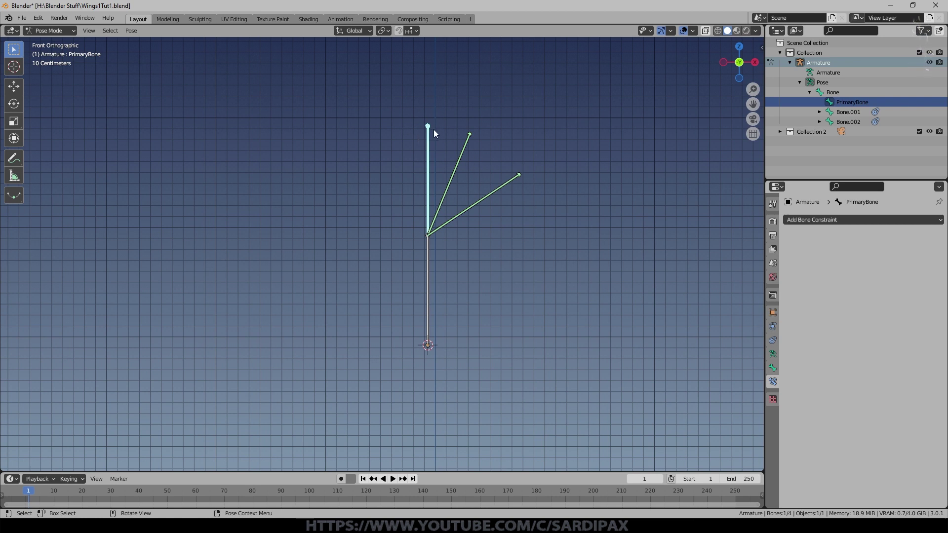
left_click(511, 182)
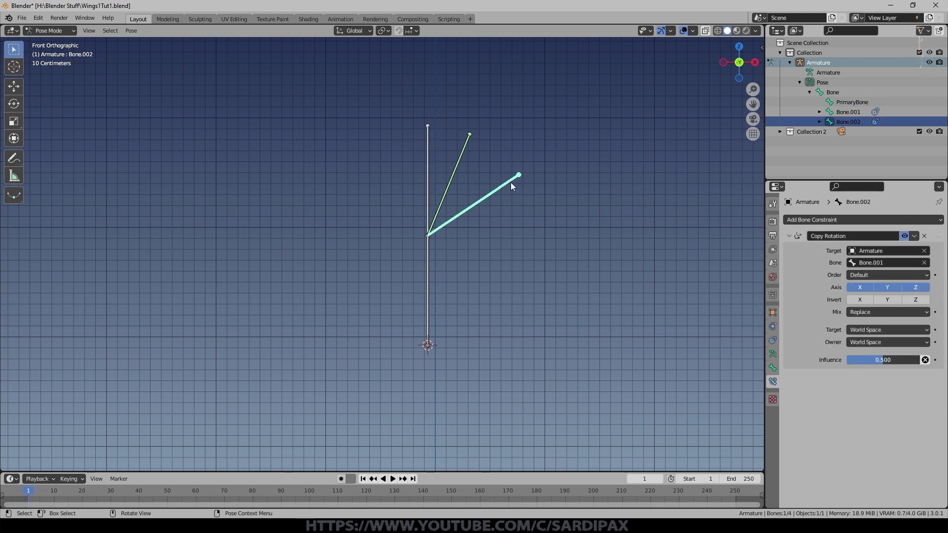
left_click(464, 145)
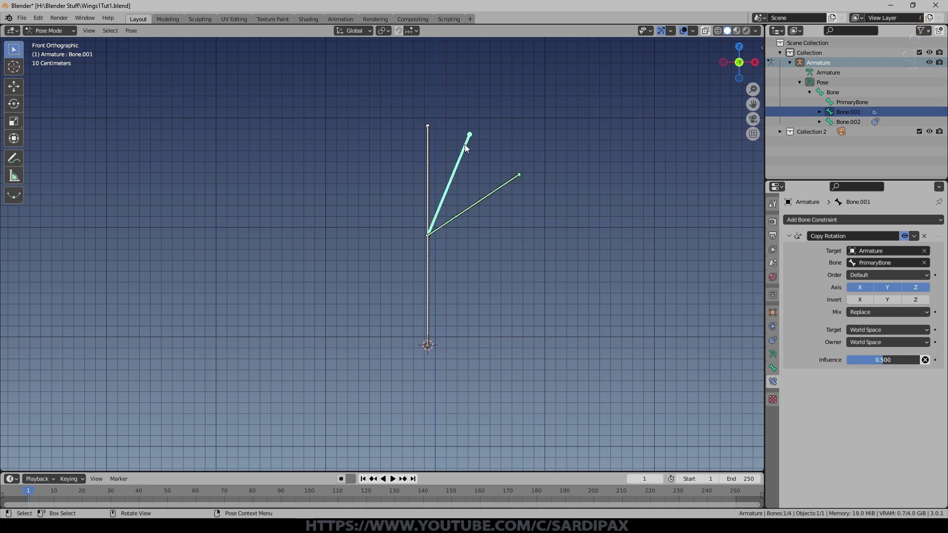
left_click(429, 132)
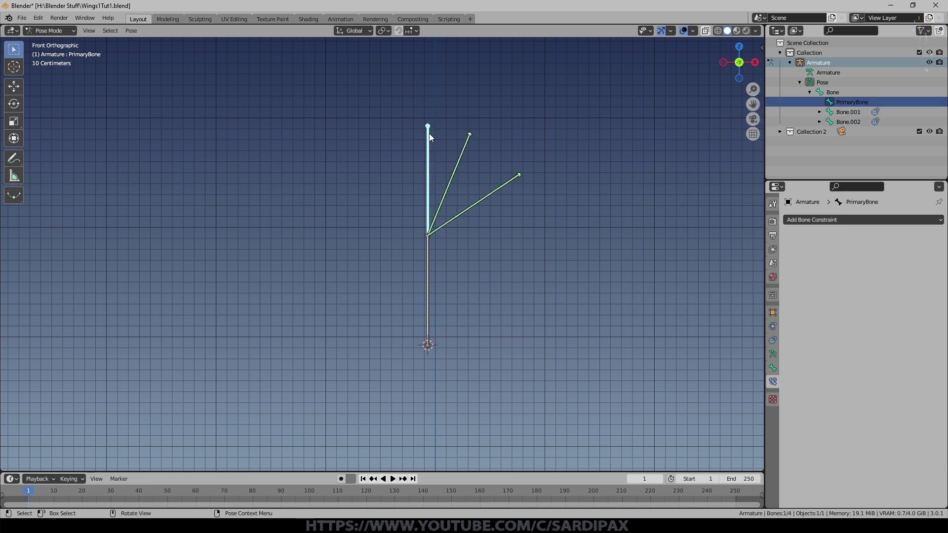
key("r")
key("Escape")
Extrude a new Bone.003 in Edit Mode and return to Pose Mode
left_click(49, 31)
left_click(45, 51)
key("e")
right_click(489, 221)
left_click(52, 30)
left_click(62, 65)
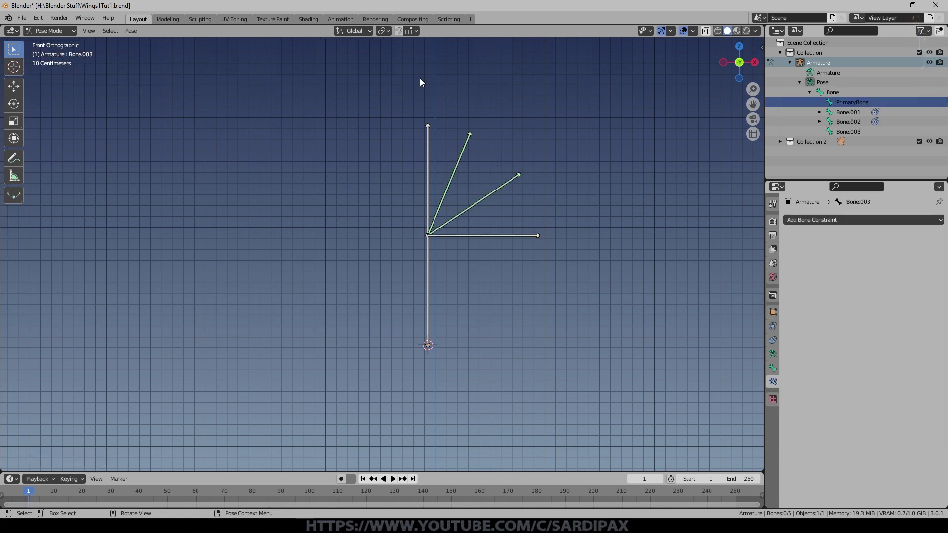
Give Bone.003 a Copy Rotation constraint following Bone.002, then test-rotate PrimaryBone
left_click(504, 236)
left_click(788, 219)
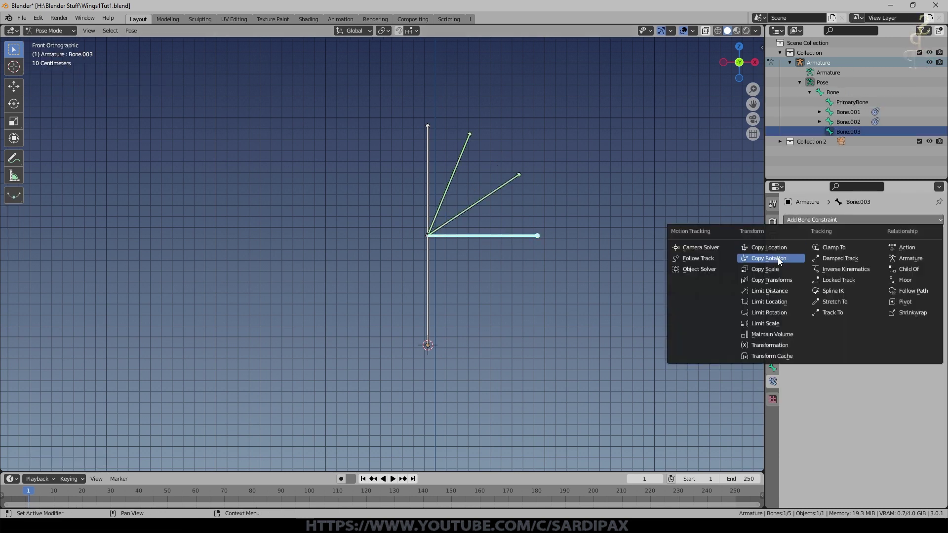
left_click(777, 257)
left_click(849, 251)
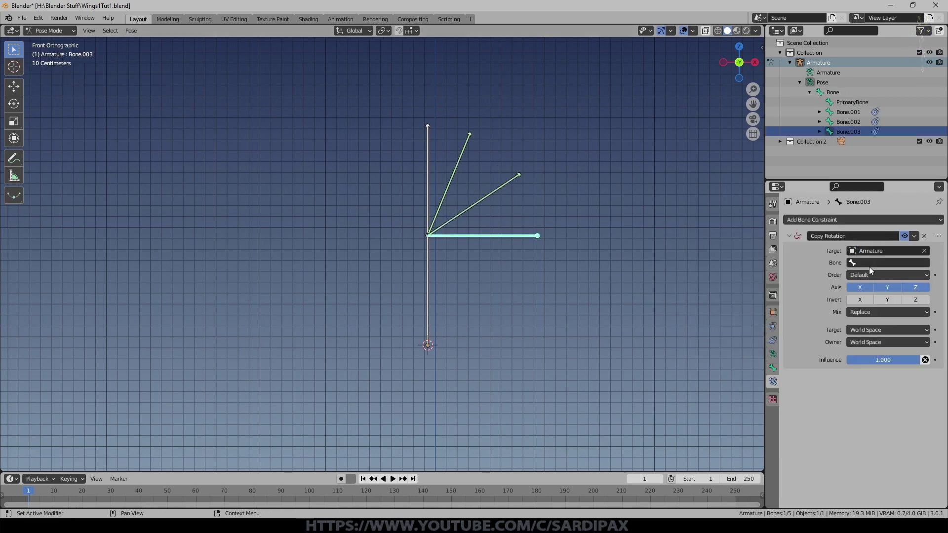
left_click(868, 263)
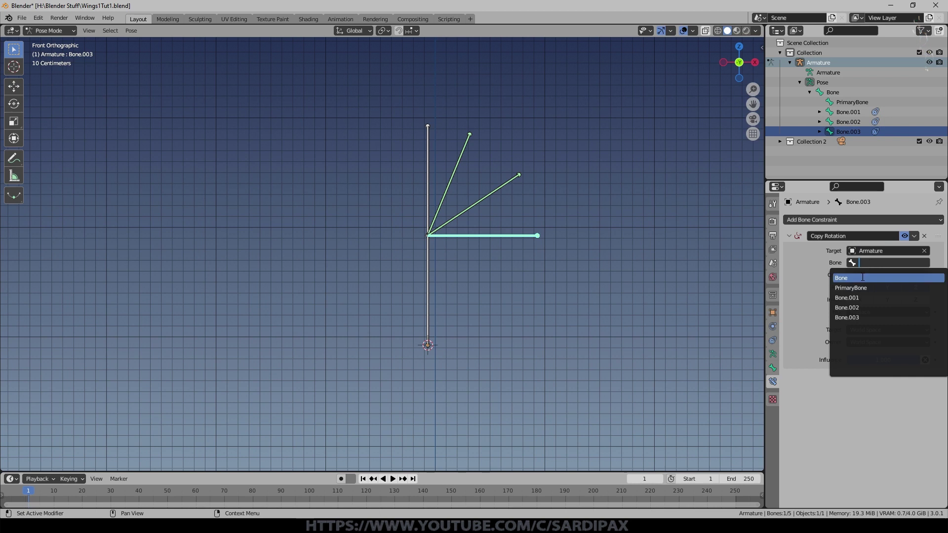
left_click(858, 307)
type(".5")
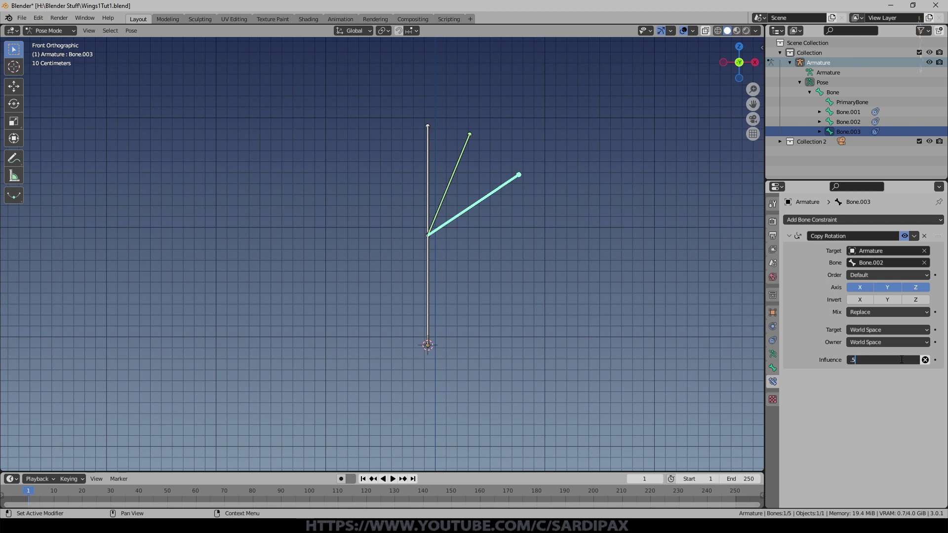
left_click(426, 185)
key("r")
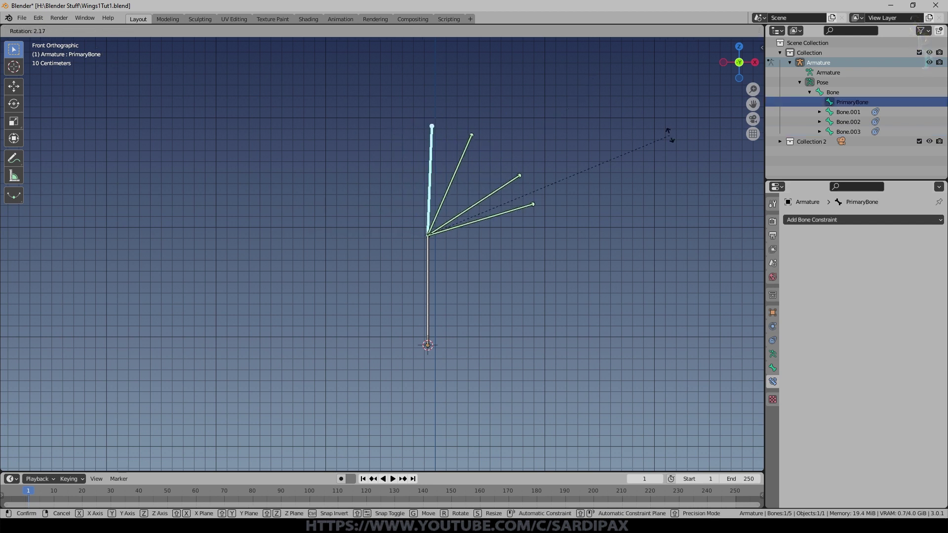
key("Escape")
left_click(62, 32)
Duplicate all four feather bones, mirror the copies across X, and slide them left
left_click(51, 53)
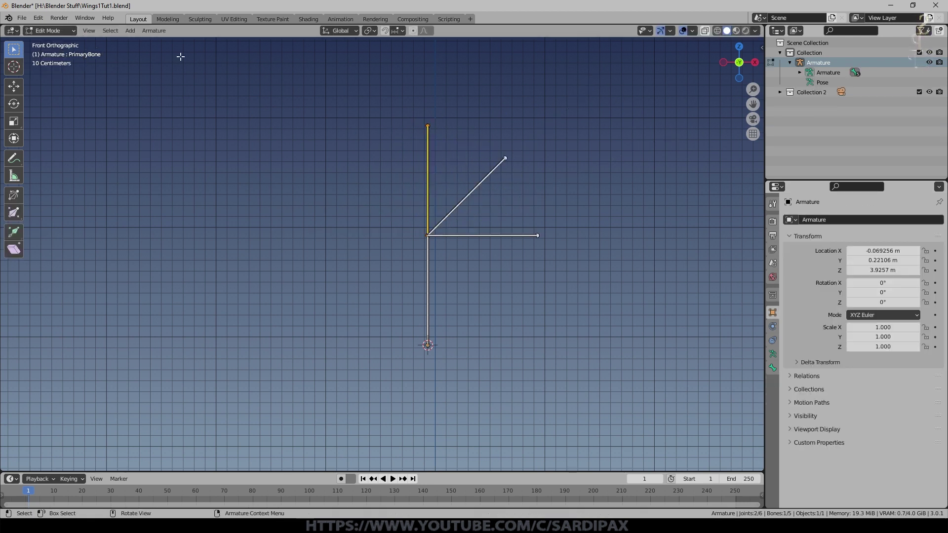
left_click_drag(846, 92, 849, 121)
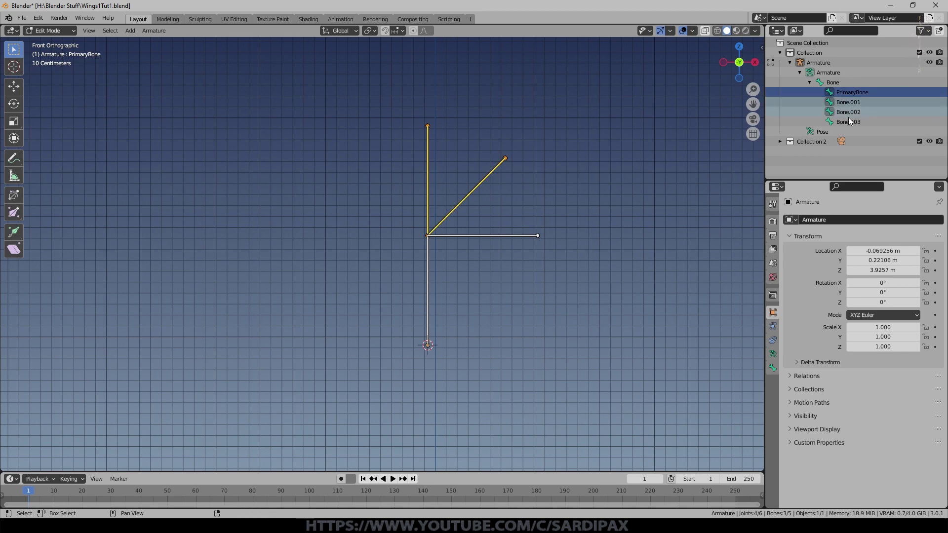
key("shift+d")
key("Escape")
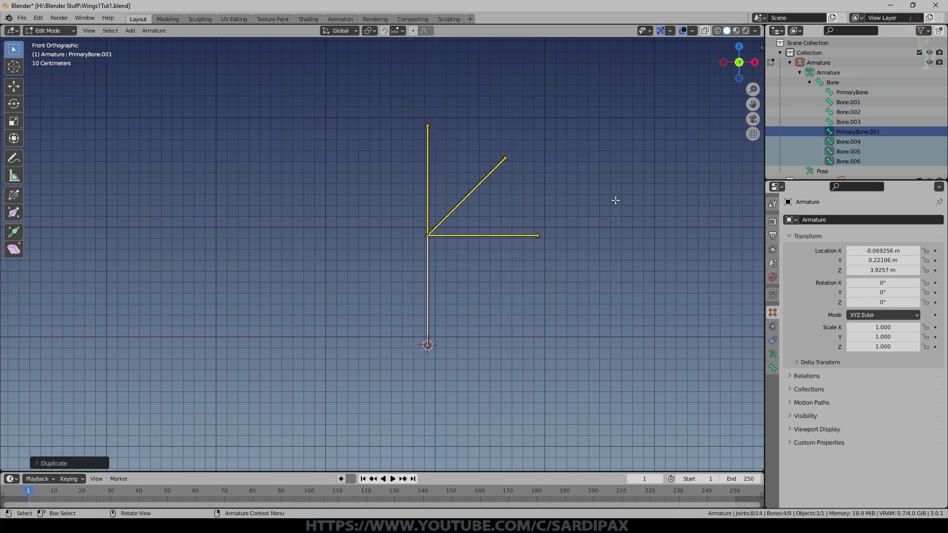
type("sx")
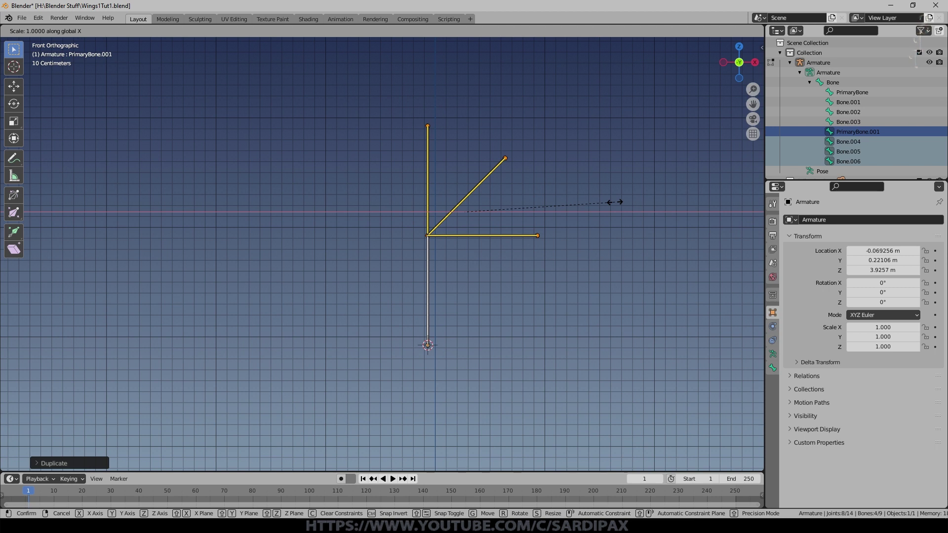
type("-1")
key("Return")
key("g")
key("x")
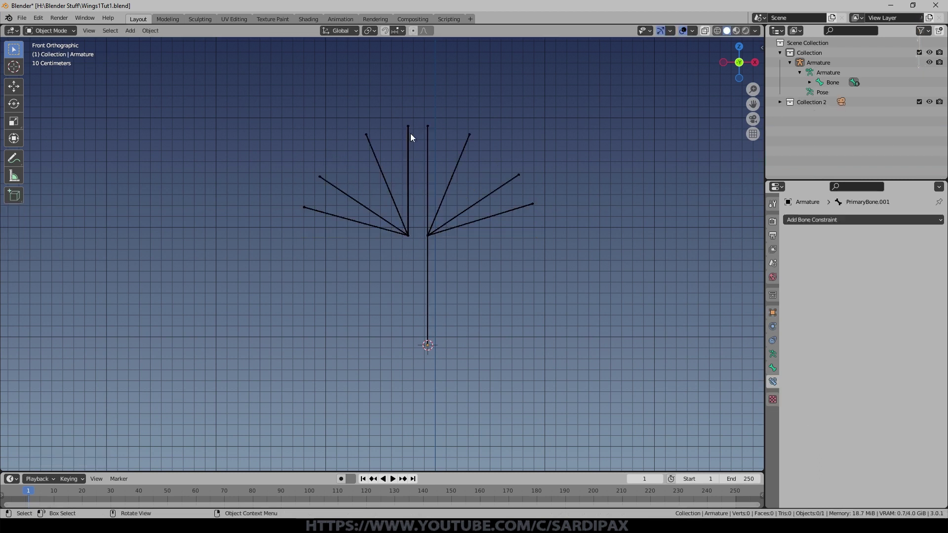
left_click(411, 133)
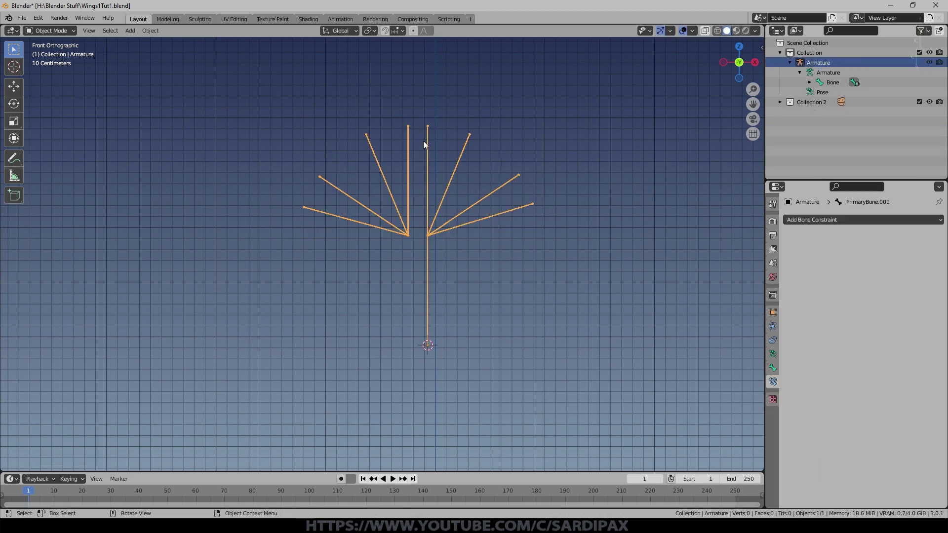
left_click(47, 31)
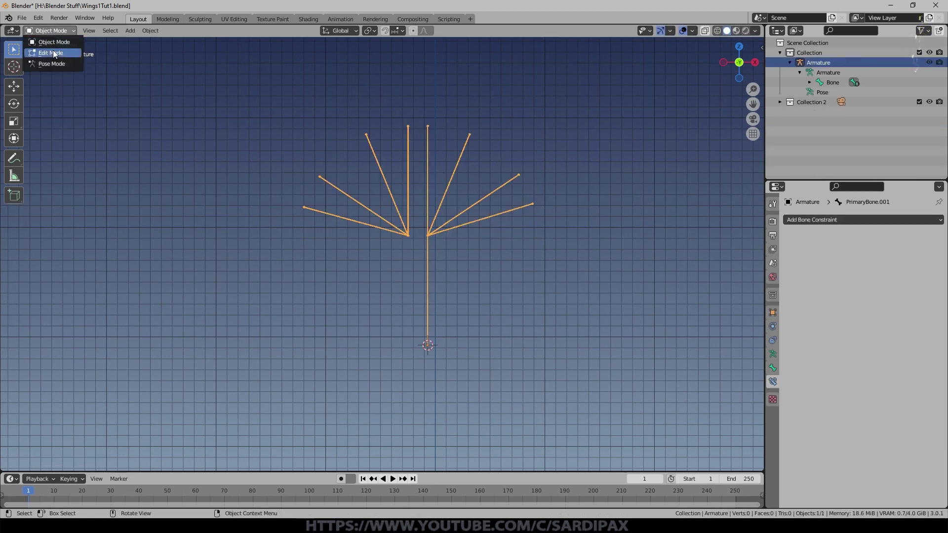
In Pose Mode, test-rotate the right PrimaryBone to bend its fan, then undo it
left_click(52, 64)
key("r")
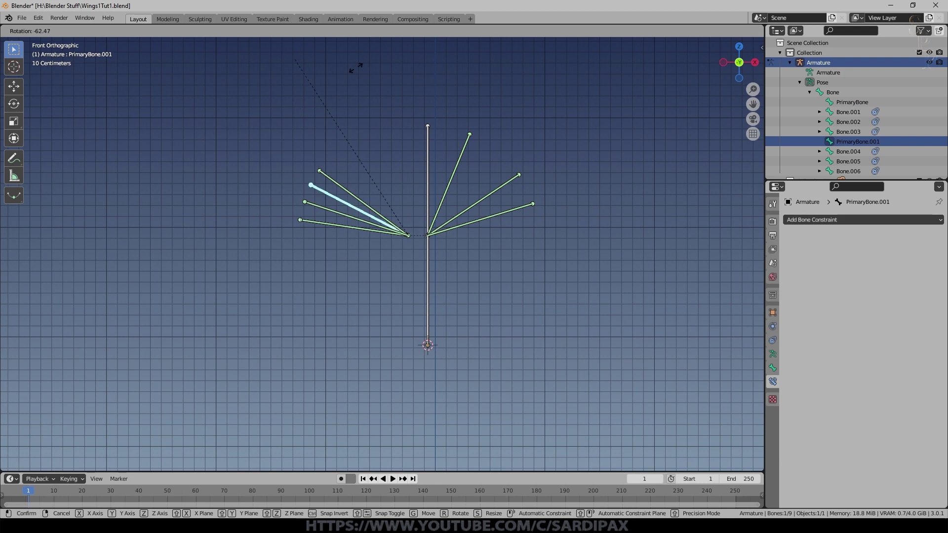
right_click(429, 135)
left_click(428, 137)
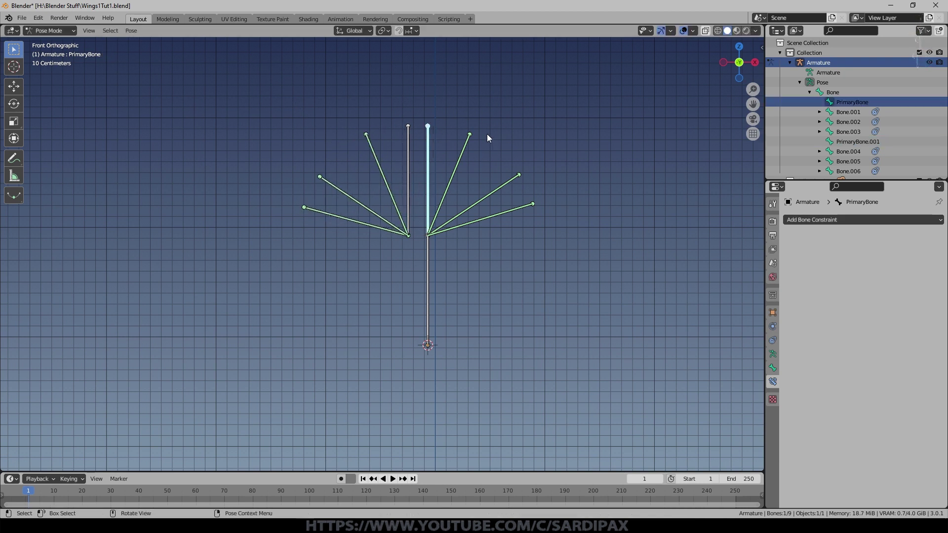
key("r")
left_click(510, 148)
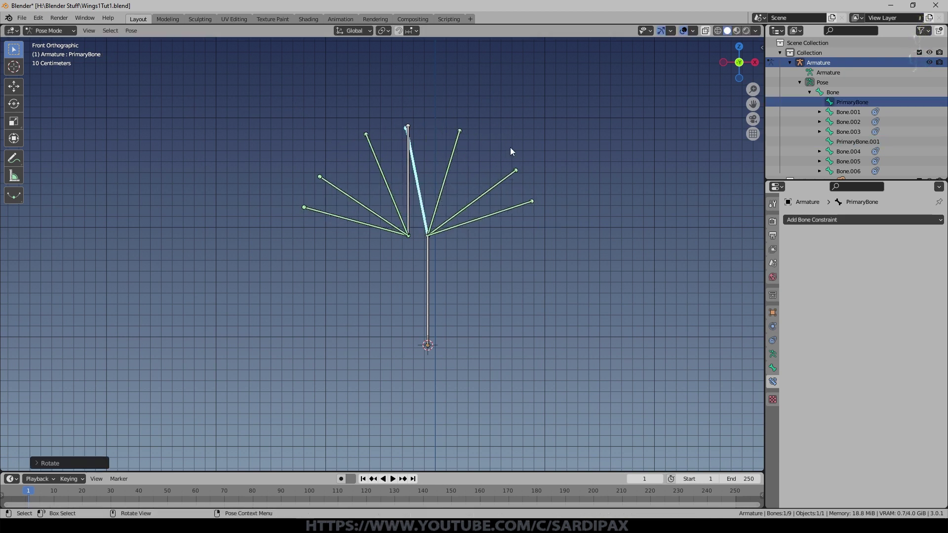
key("ctrl+z")
key("ctrl+z")
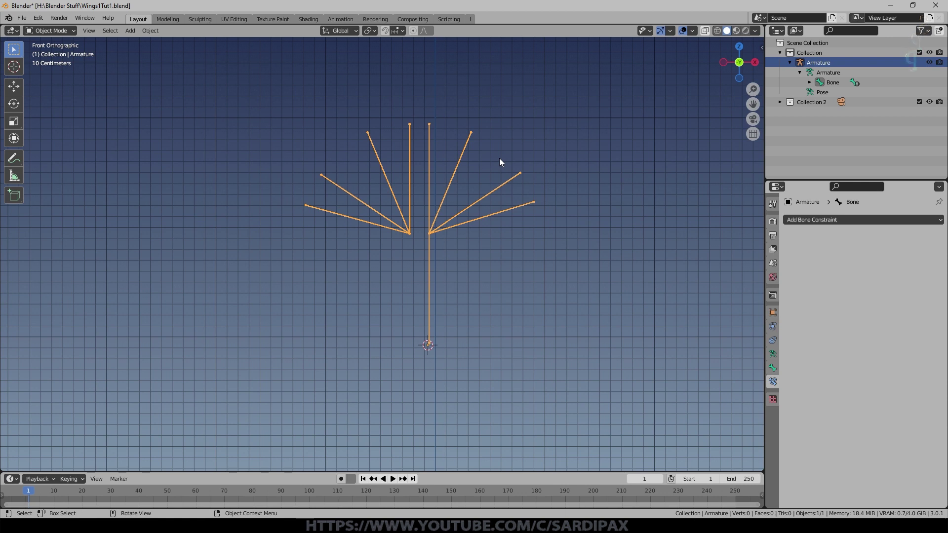
Return to front view and test-rotate PrimaryBone again, cancelling to keep the rest pose
middle_click_drag(499, 158, 435, 192)
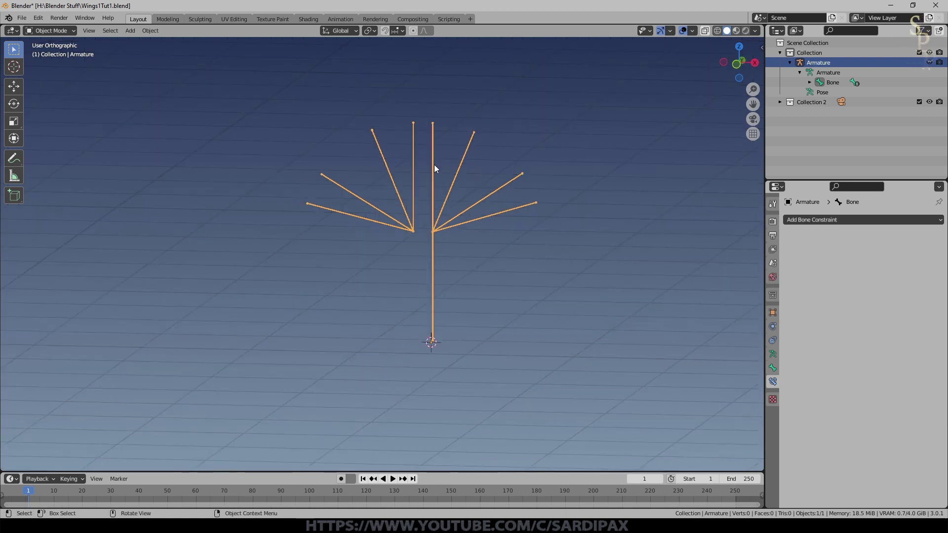
key("KP_1")
key("Tab")
key("Tab")
key("ctrl+Tab")
left_click(427, 126)
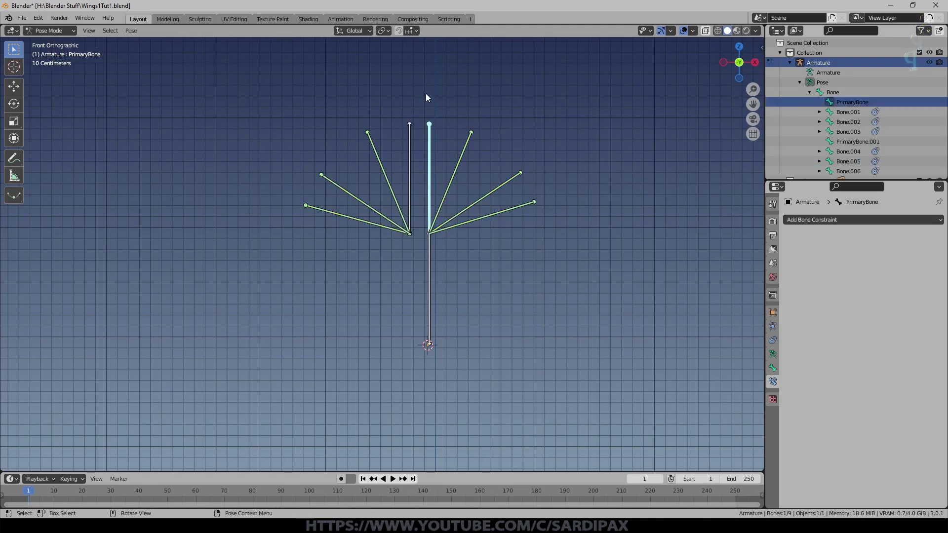
key("r")
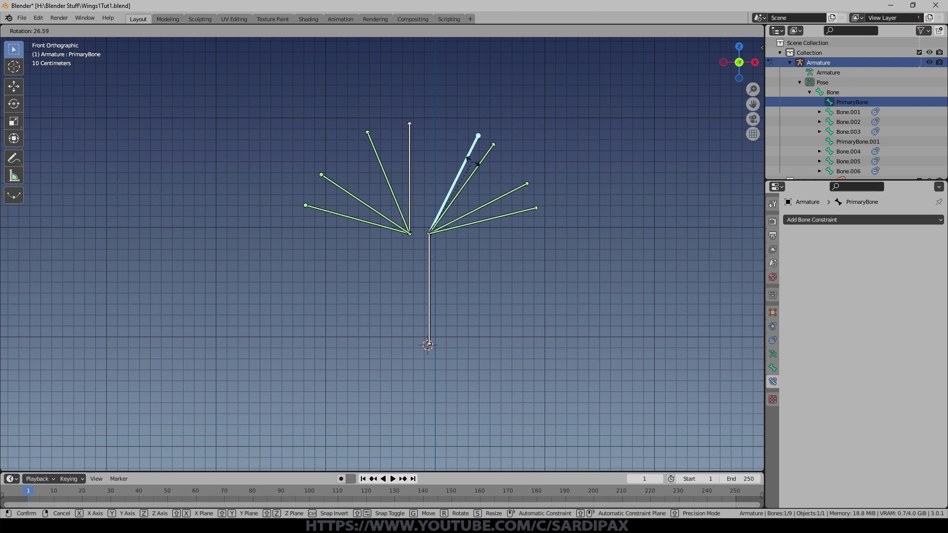
right_click(472, 165)
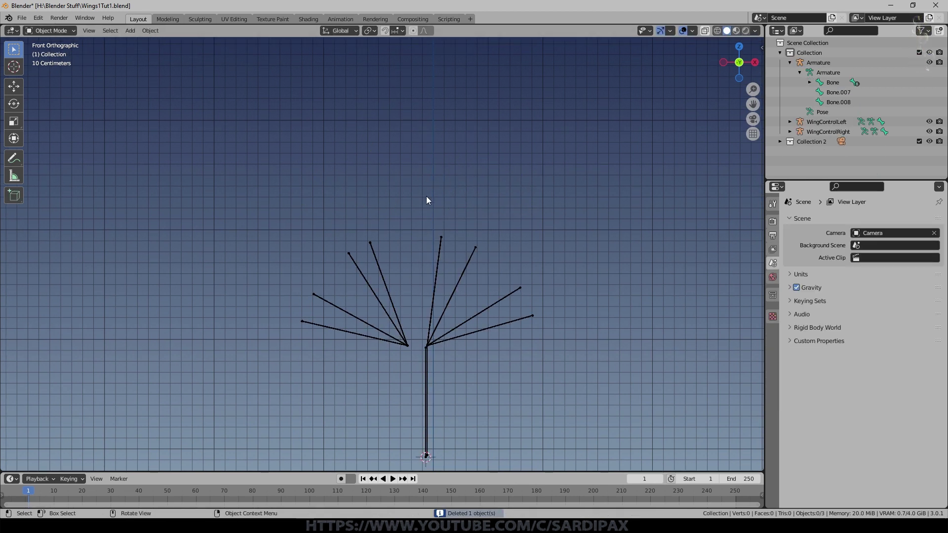
Place the 3D cursor above the fan and check the wing armature in Pose Mode
right_click(424, 211, "shift")
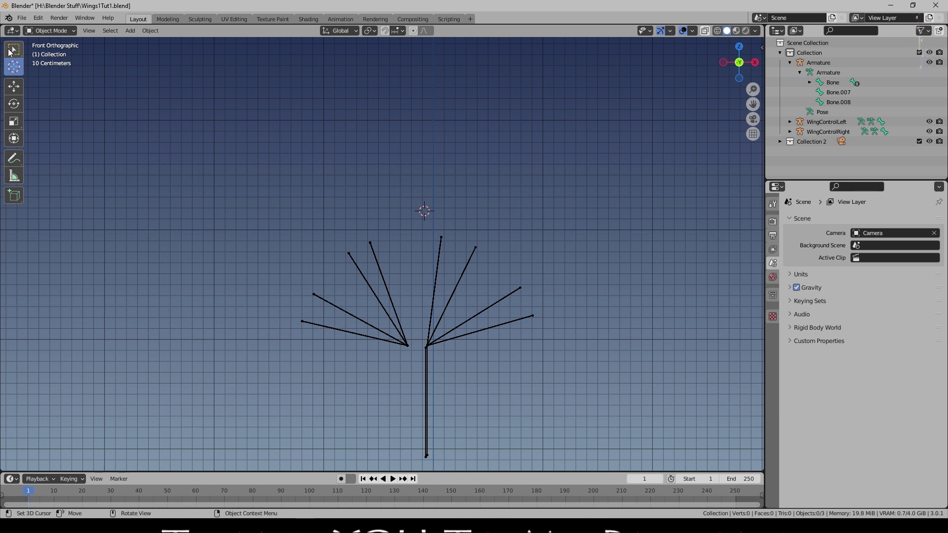
left_click(439, 257)
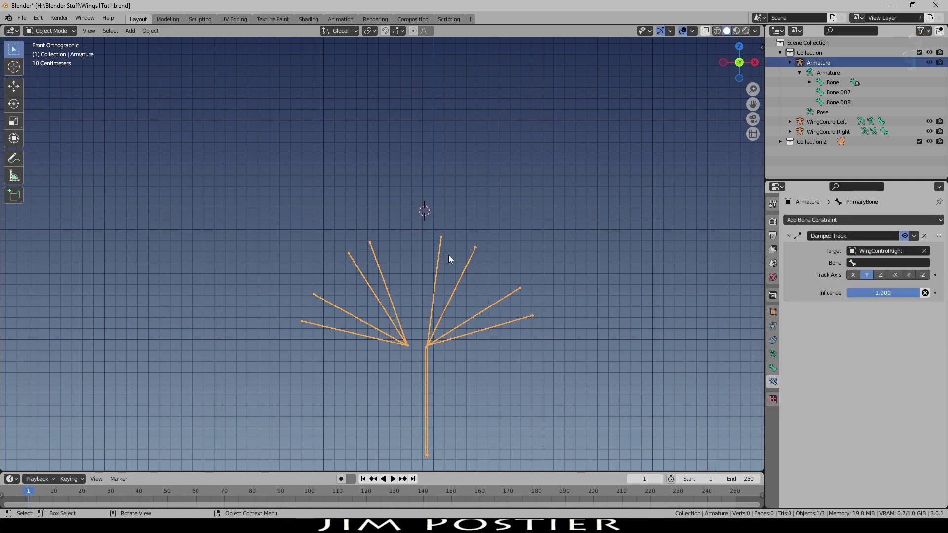
key("Tab")
left_click(428, 252)
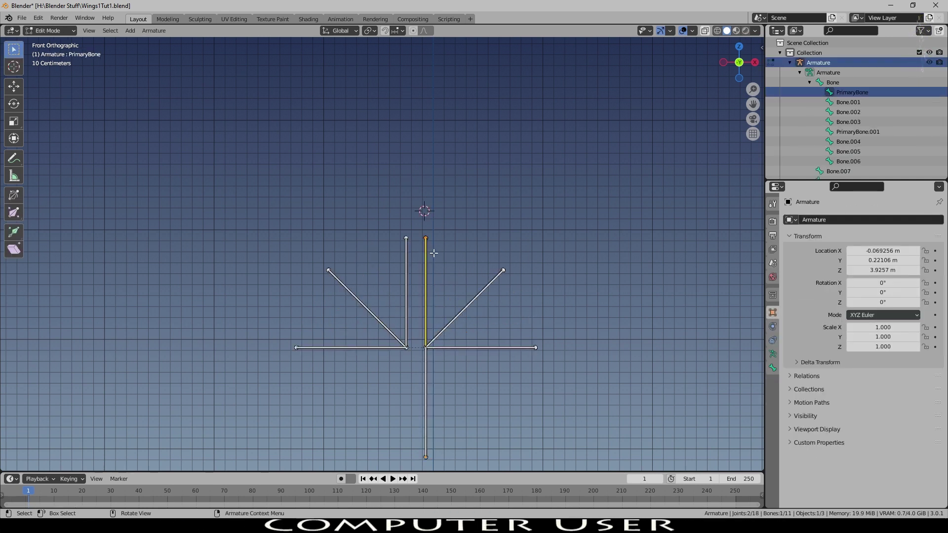
left_click(51, 30)
left_click(52, 63)
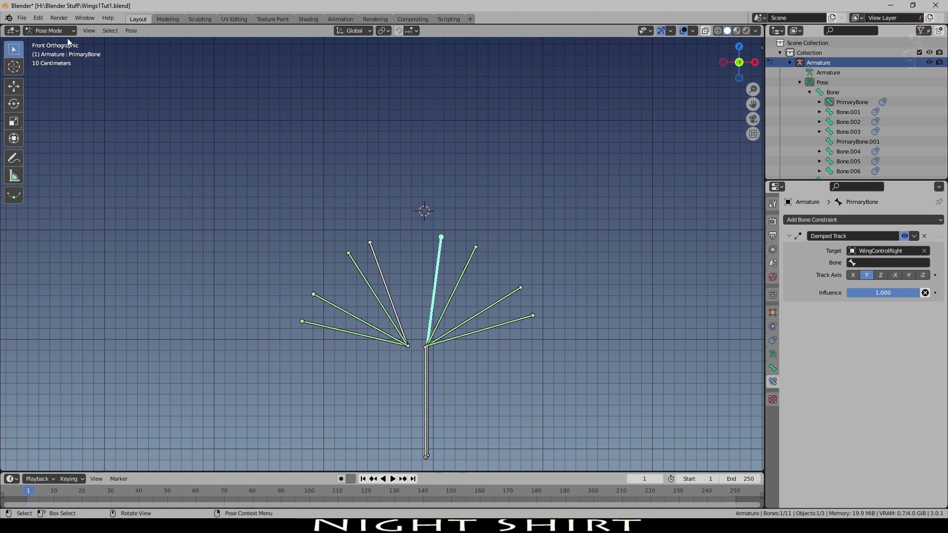
left_click(52, 31)
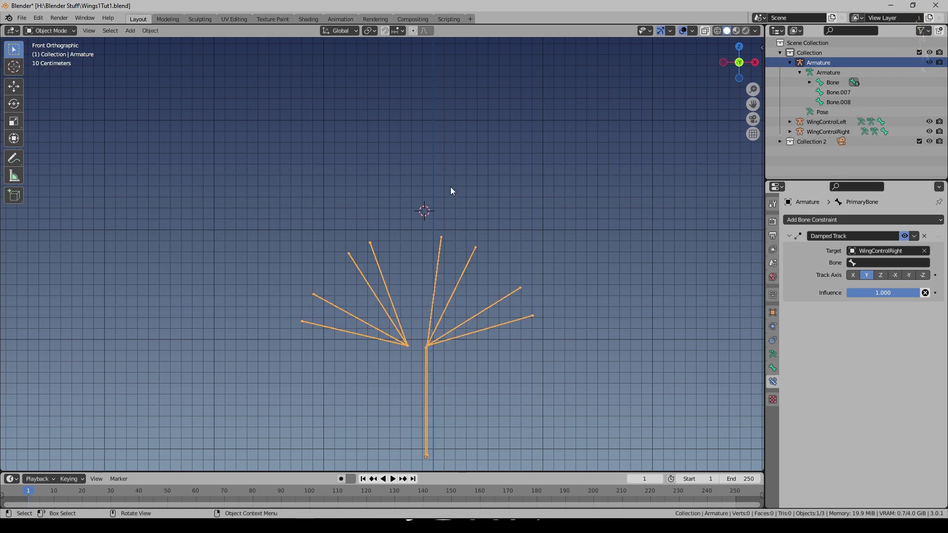
Add a shrunken single-bone armature at the cursor and duplicate its bone left and right
key("shift+a")
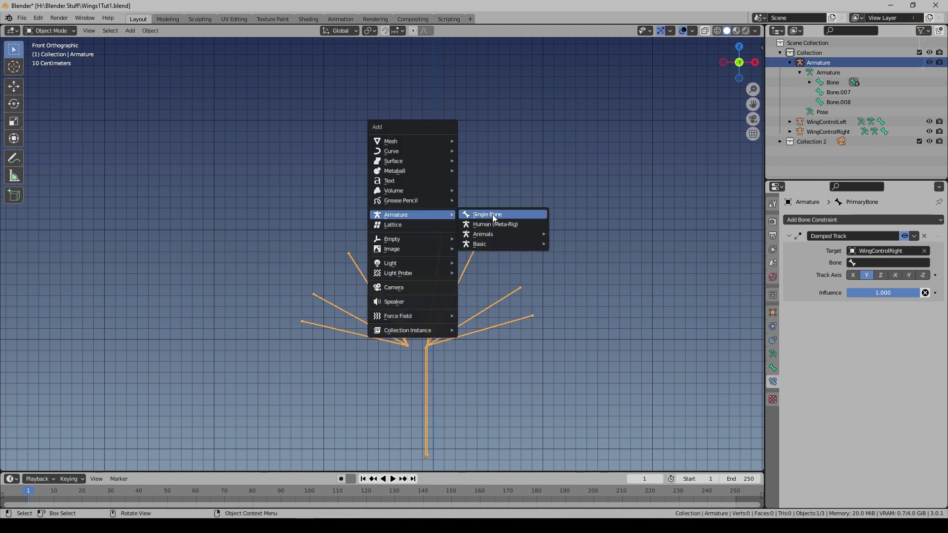
left_click(492, 215)
key("s")
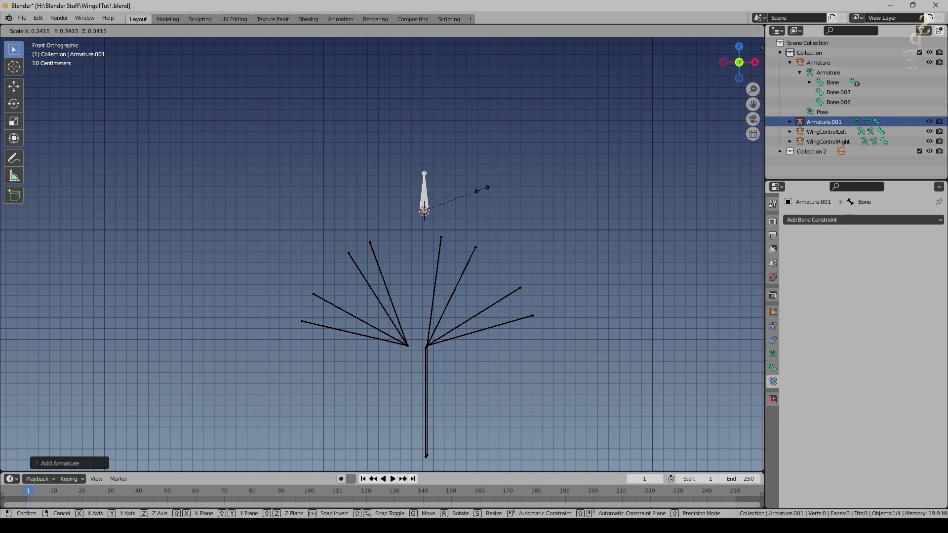
left_click(469, 197)
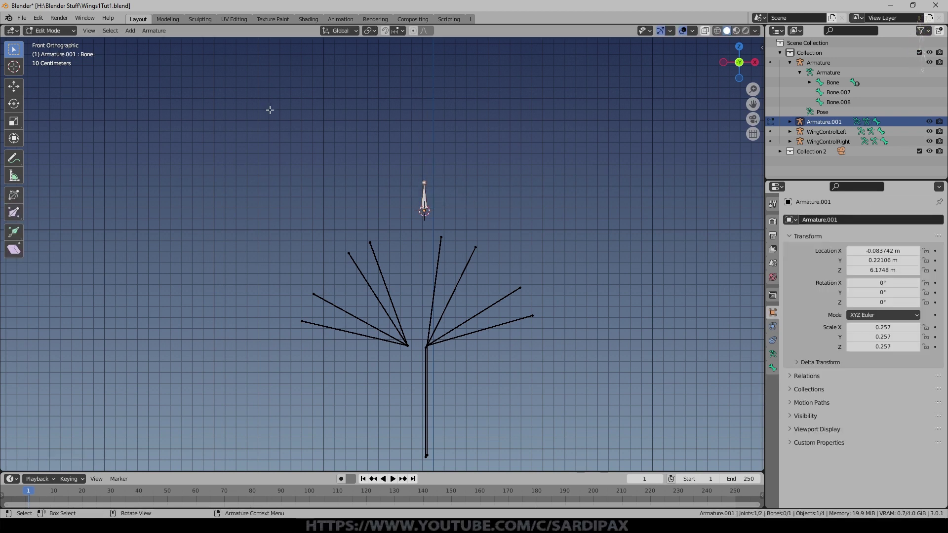
key("Tab")
key("shift+d")
left_click(500, 217)
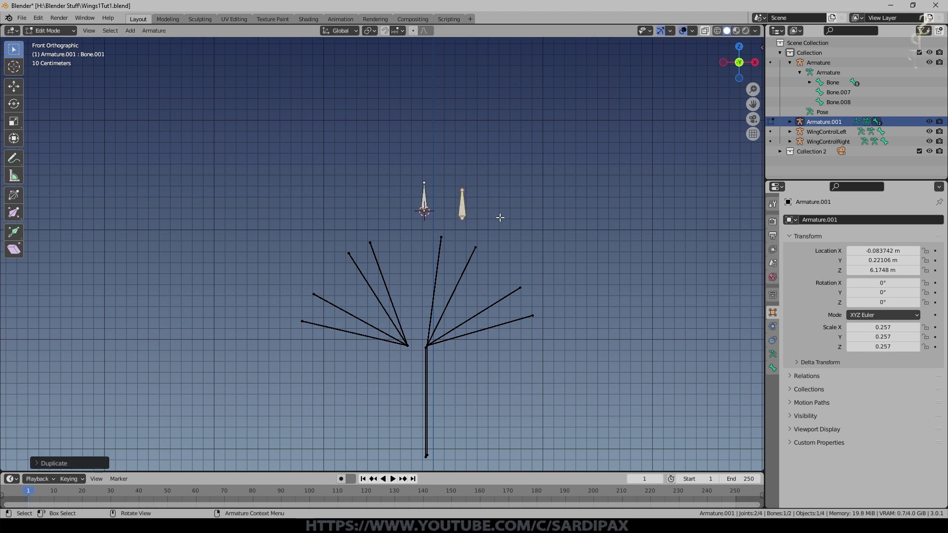
key("shift+d")
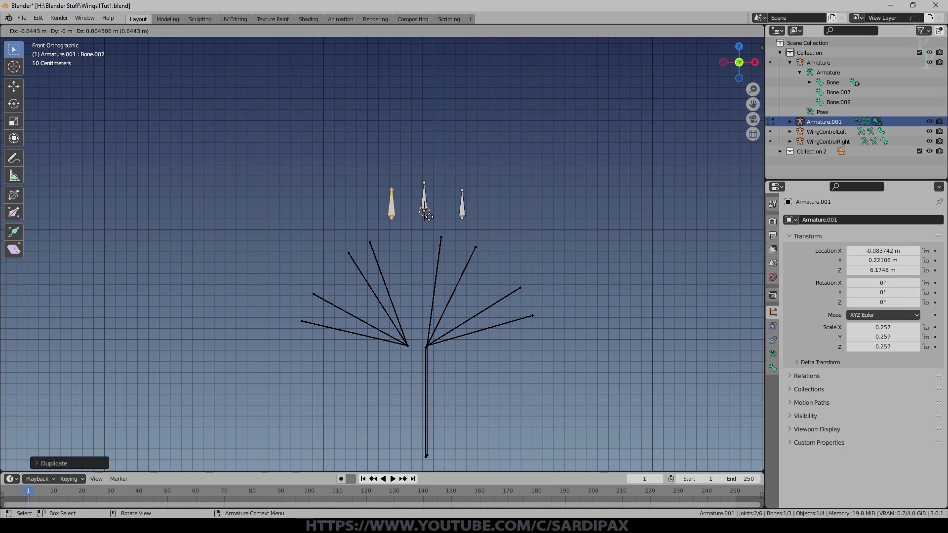
left_click(428, 216)
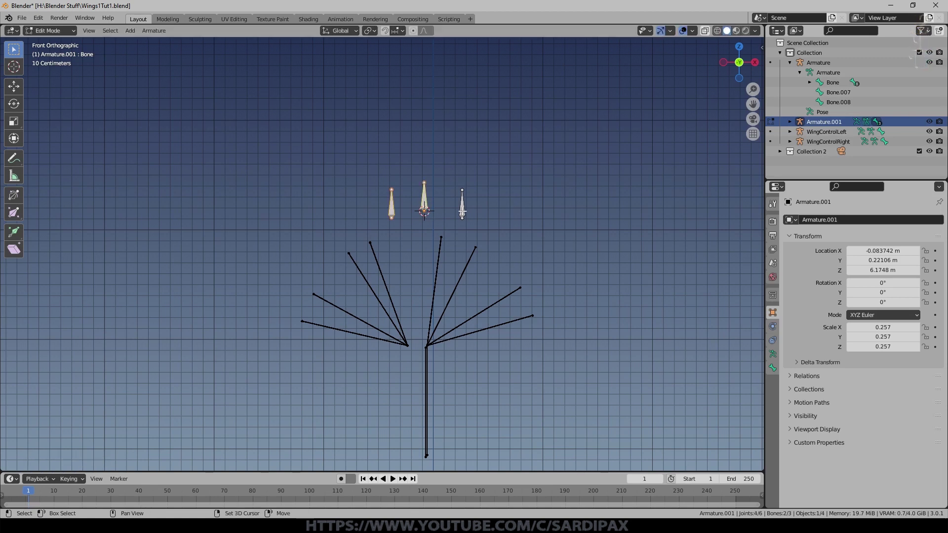
key("ctrl+z")
key("ctrl+z")
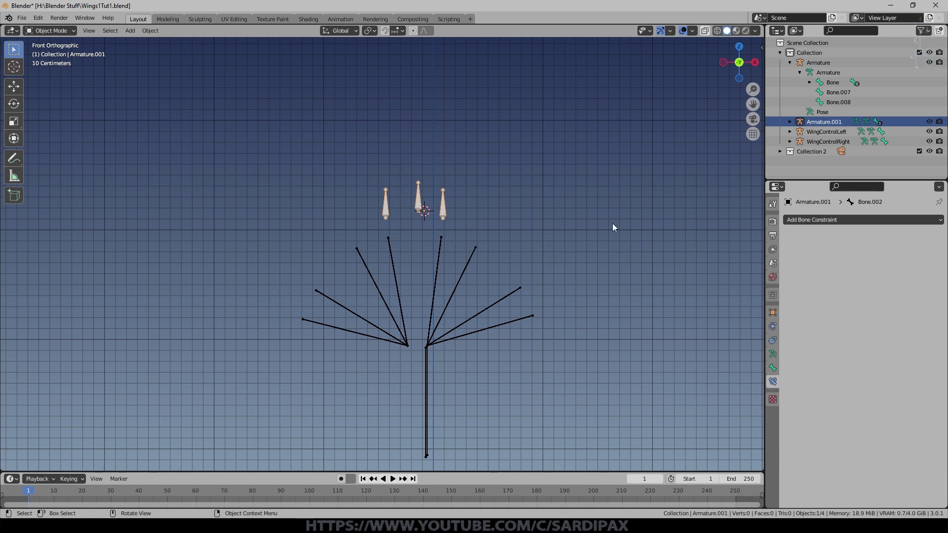
In Edit Mode, rename Armature.001's three bones to MainControl, RightControl and LeftControl, then return to Object Mode
key("ctrl+z")
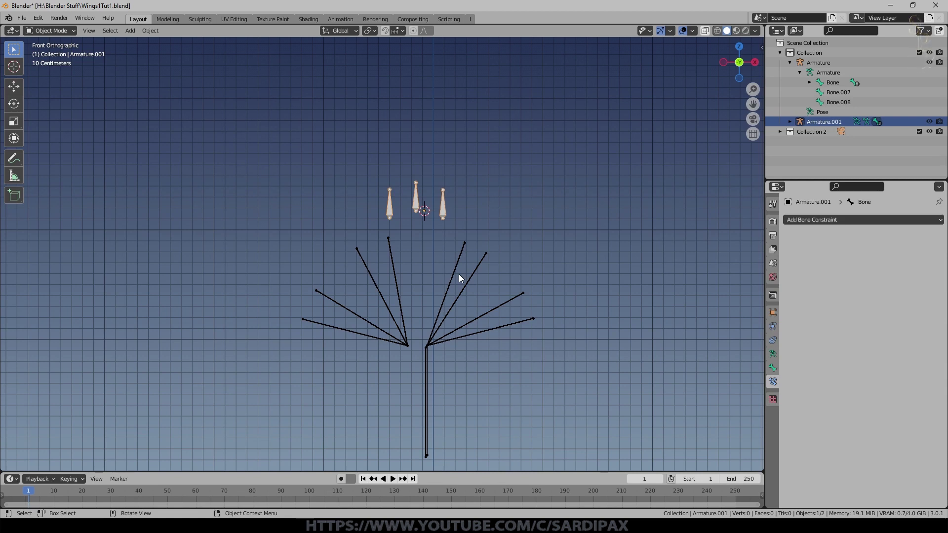
left_click(774, 368)
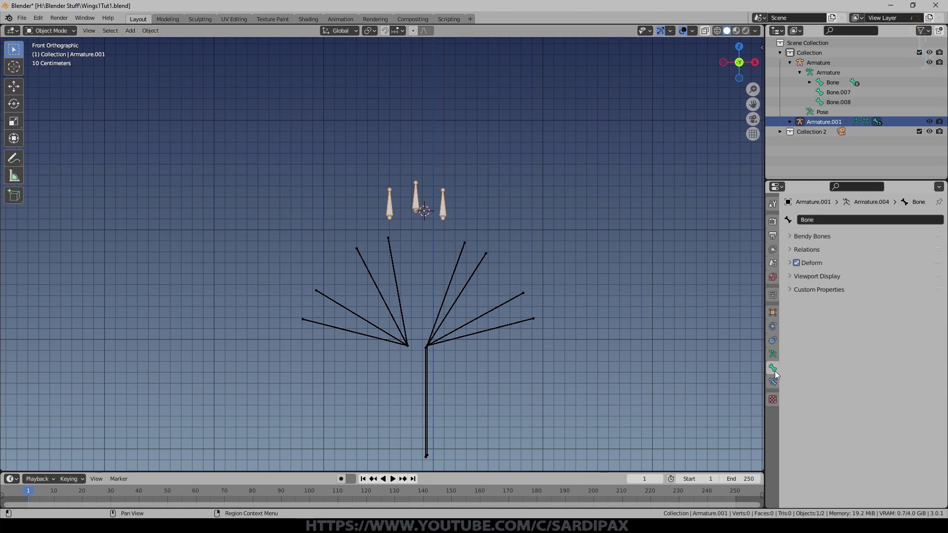
key("Tab")
left_click(824, 219)
type("MainContro")
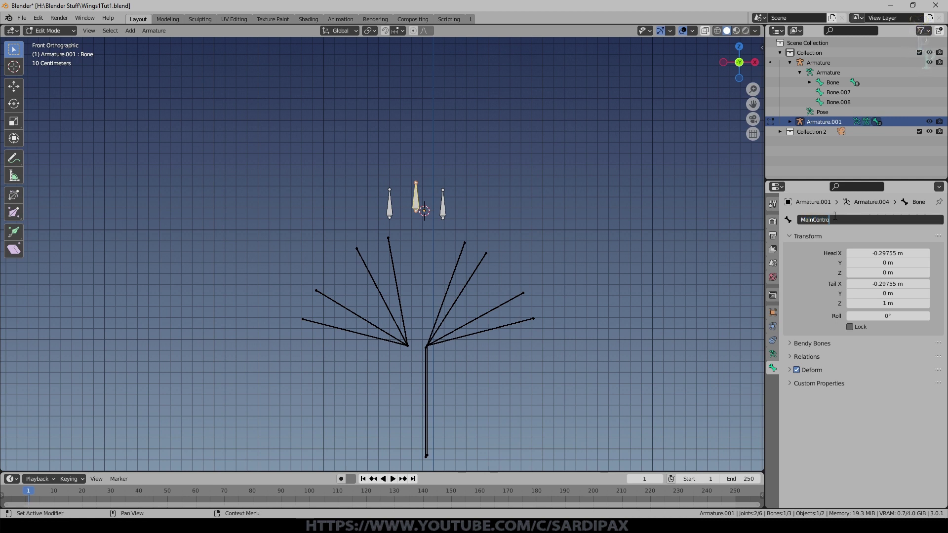
left_click(819, 220)
type("RightCr")
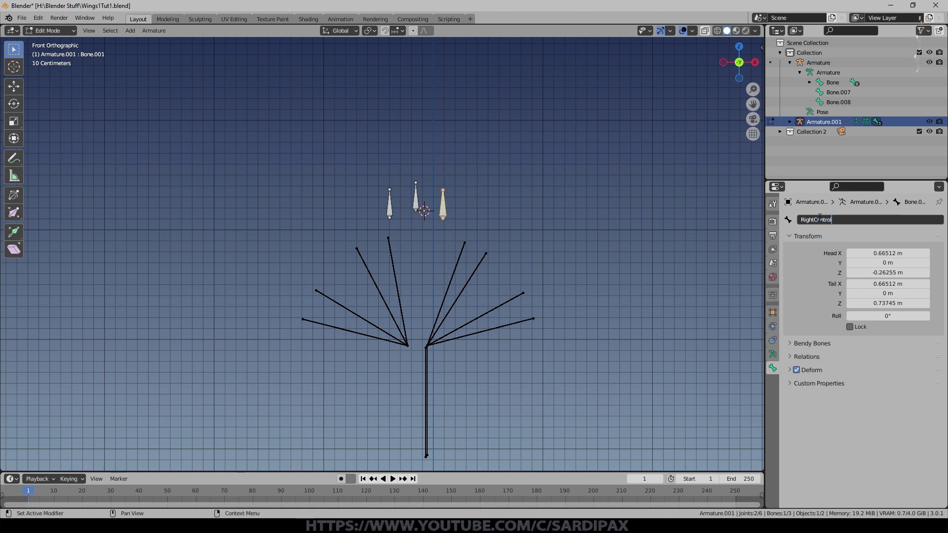
key("Return")
left_click(389, 204)
left_click(844, 219)
type("LeftControl")
key("Return")
left_click(789, 122)
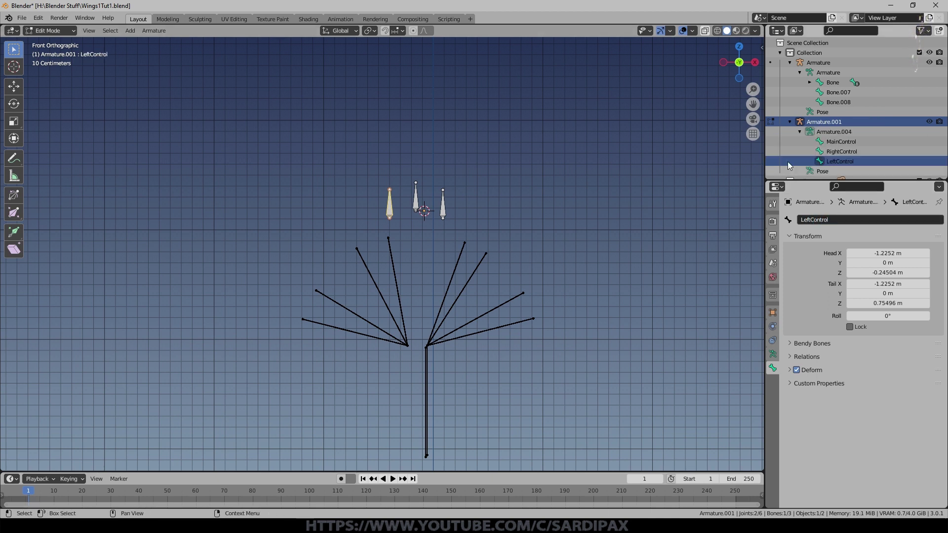
key("Tab")
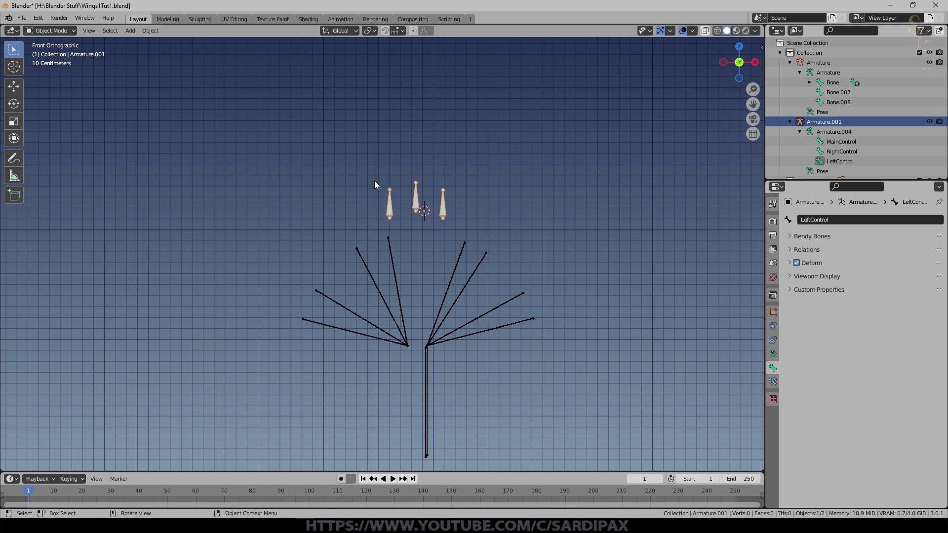
Put the control armature in Pose Mode, test-move MainControl, then select RightControl
left_click(53, 31)
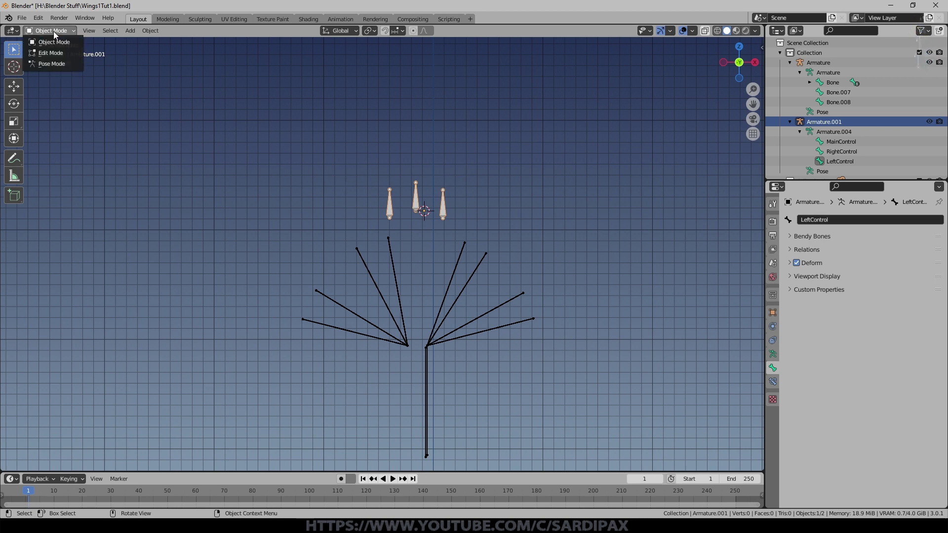
left_click(59, 59)
left_click(416, 204)
key("g")
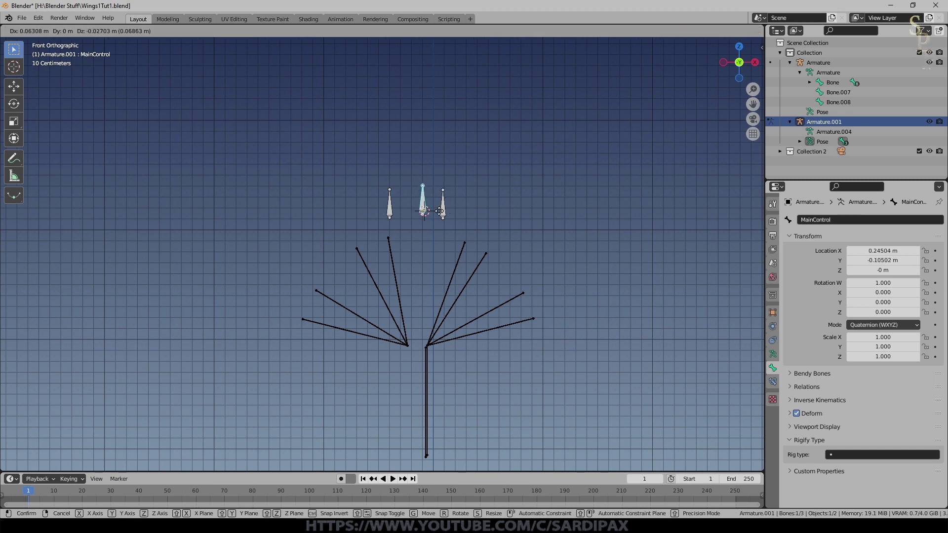
key("Escape")
left_click(442, 203)
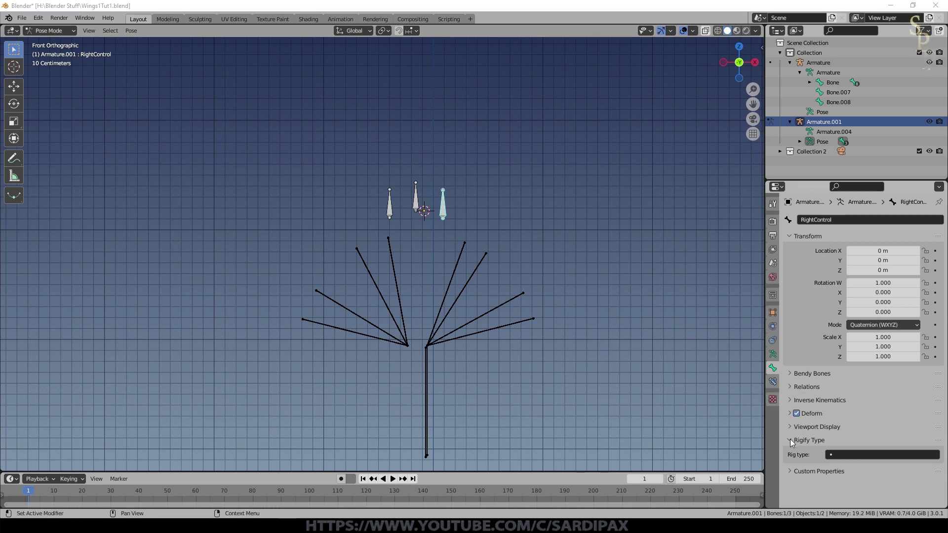
Add a Child Of constraint to RightControl and rename Armature.001 to ControlArmature
left_click(772, 381)
left_click(834, 219)
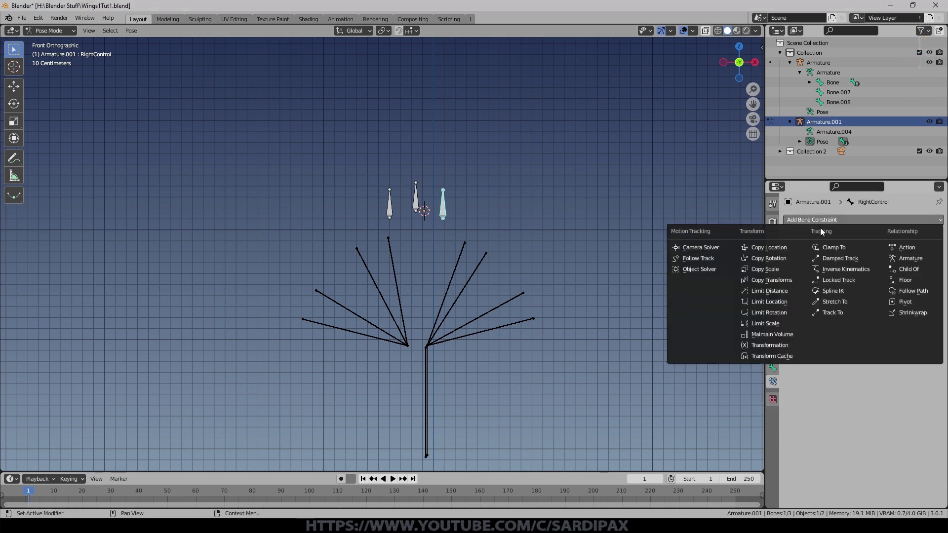
left_click(902, 271)
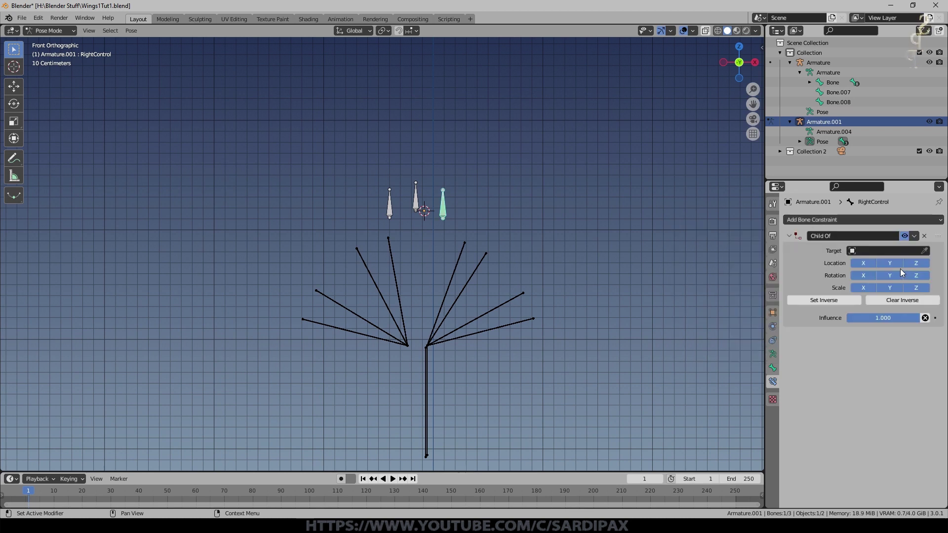
double_click(828, 122)
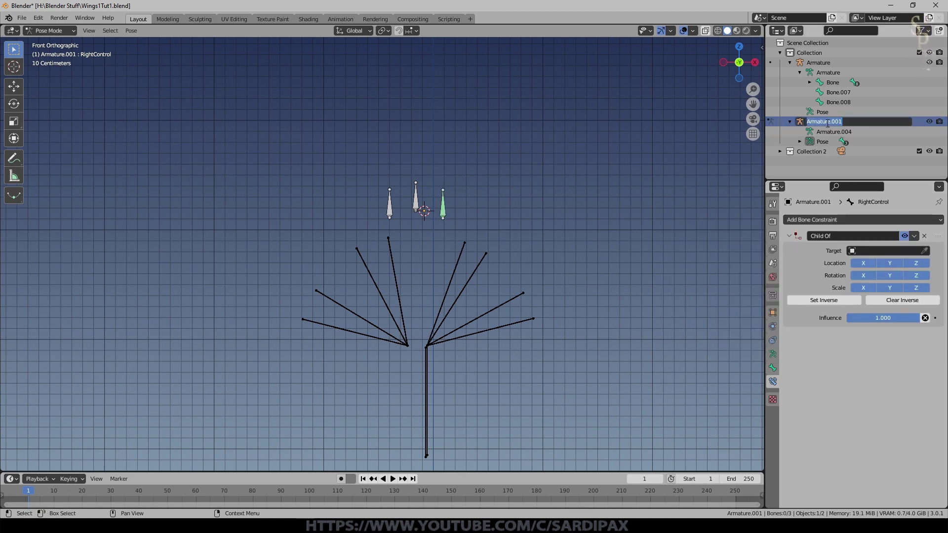
type("ControlArmature")
key("Return")
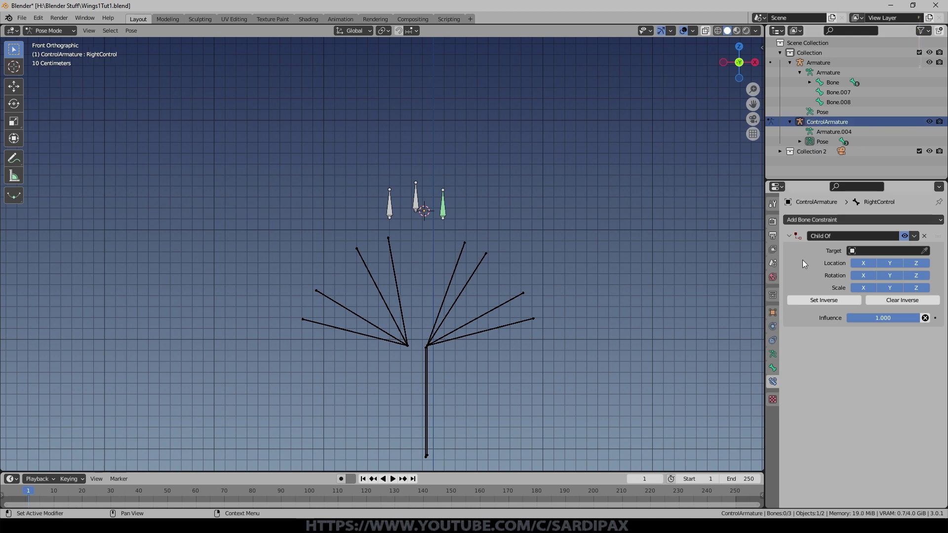
Set the Child Of target to ControlArmature with bone MainControl
left_click(857, 253)
left_click(867, 285)
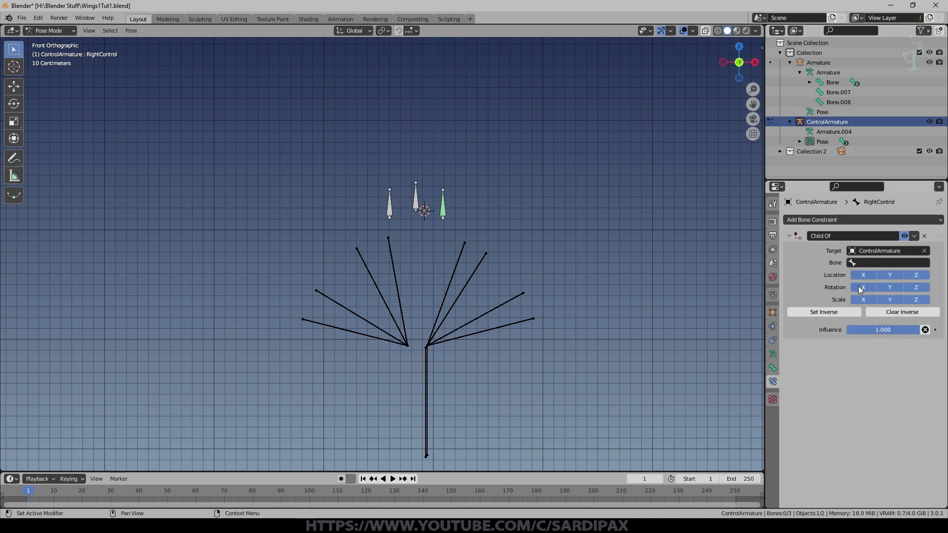
left_click(866, 264)
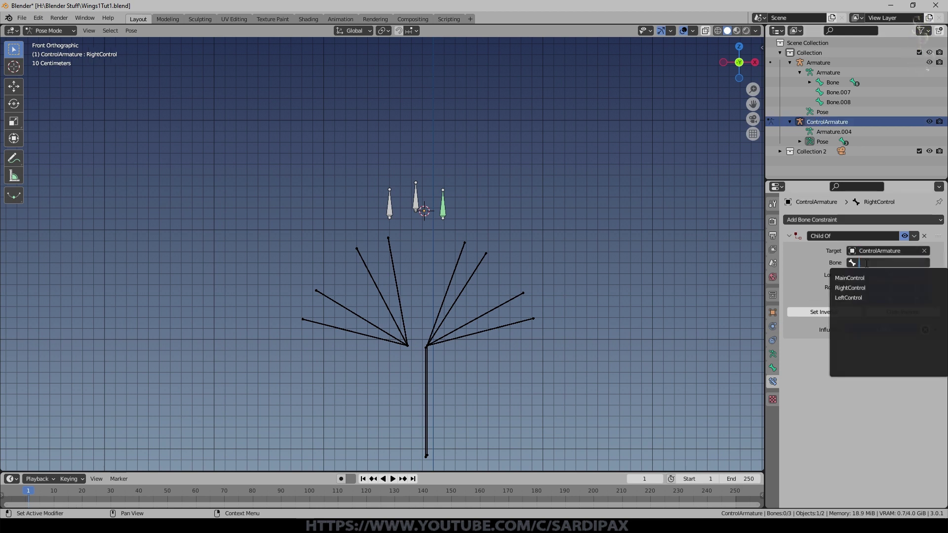
left_click(859, 279)
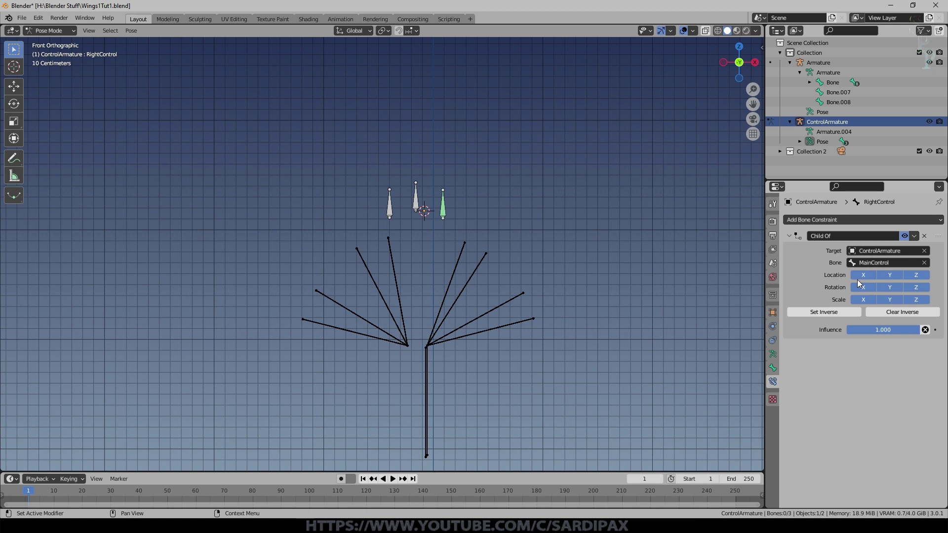
Test-move MainControl to check that RightControl follows it
left_click(416, 202)
key("g")
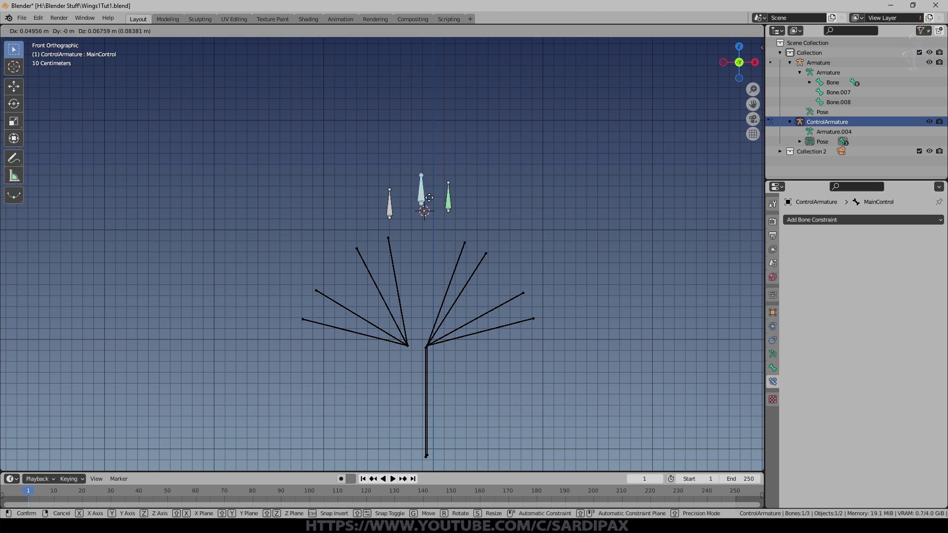
left_click(430, 201)
Give LeftControl a Child Of constraint targeting ControlArmature, bone MainControl
left_click(390, 201)
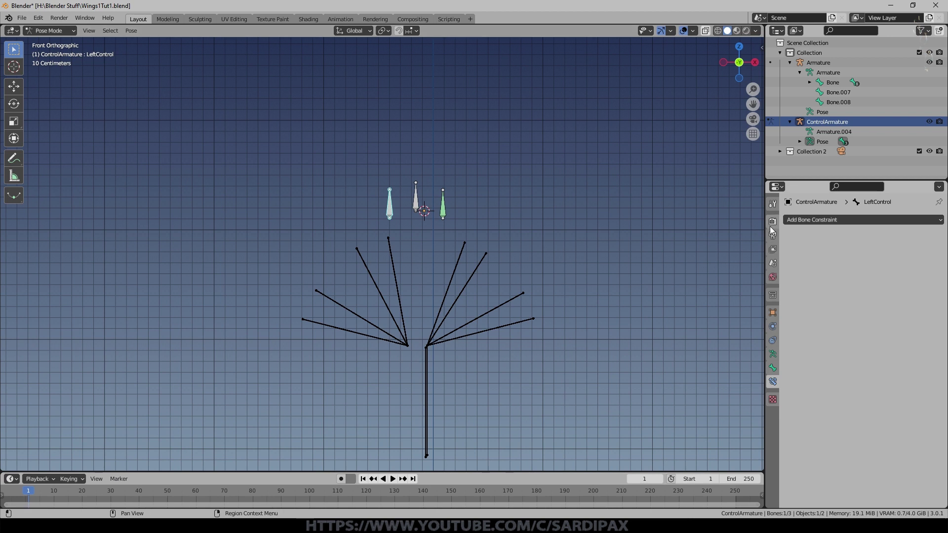
left_click(819, 220)
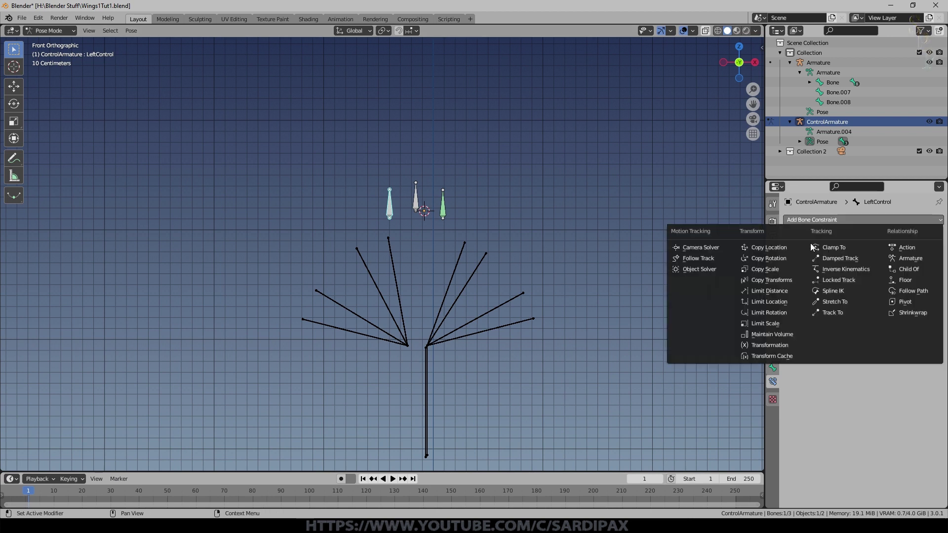
left_click(907, 268)
left_click(892, 250)
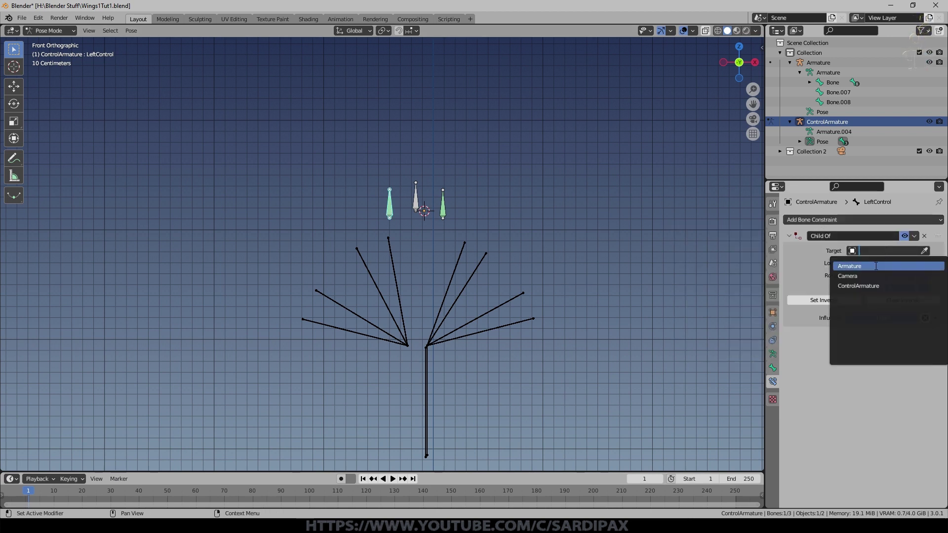
left_click(866, 283)
left_click(874, 263)
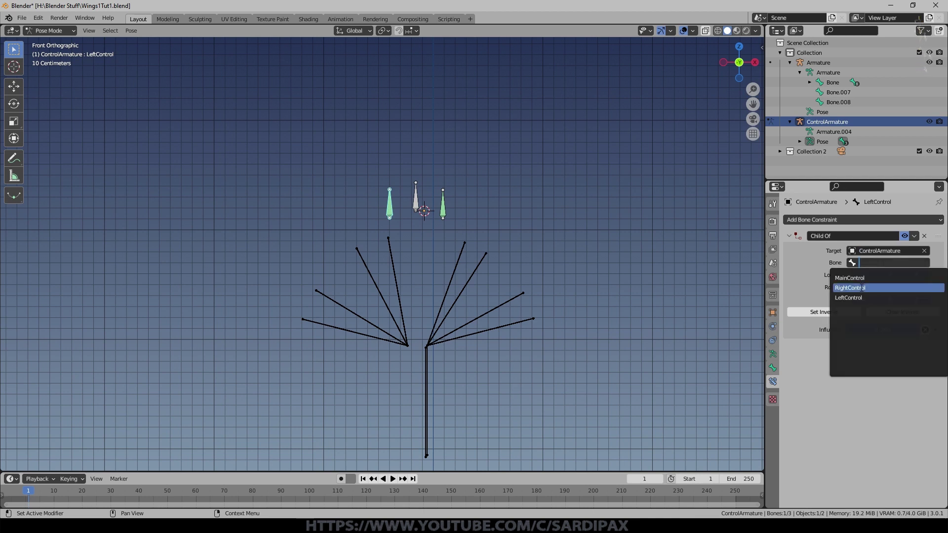
left_click(857, 279)
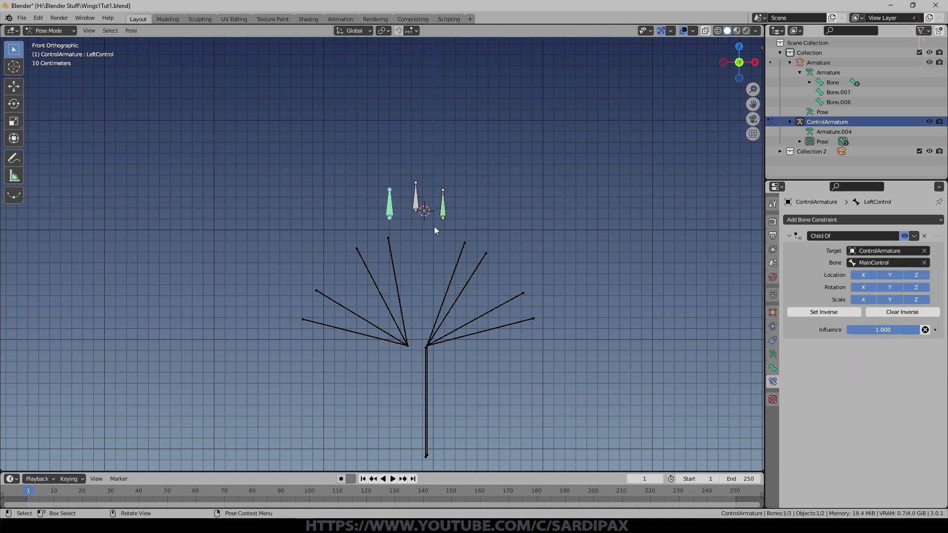
Test-move MainControl and RightControl, cancelling each move to leave the bones unchanged
left_click(418, 203)
key("g")
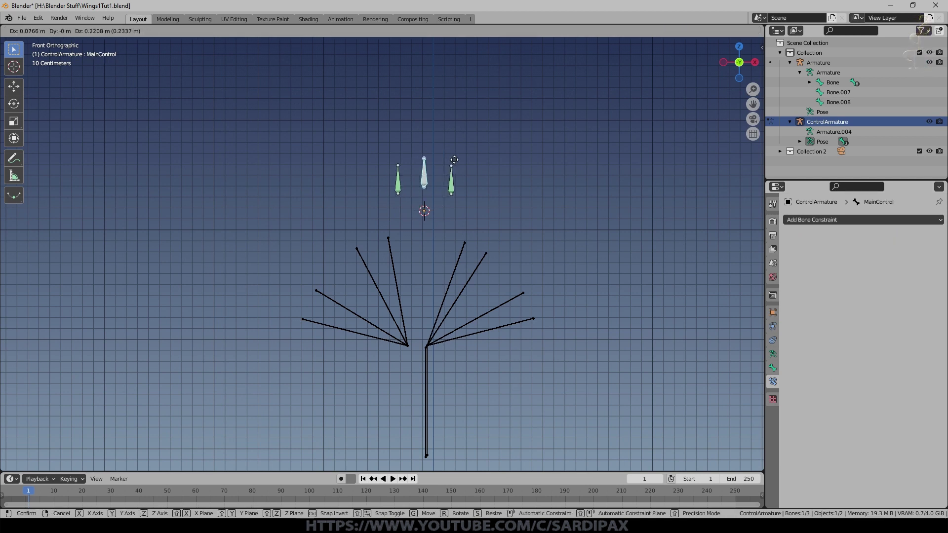
key("Escape")
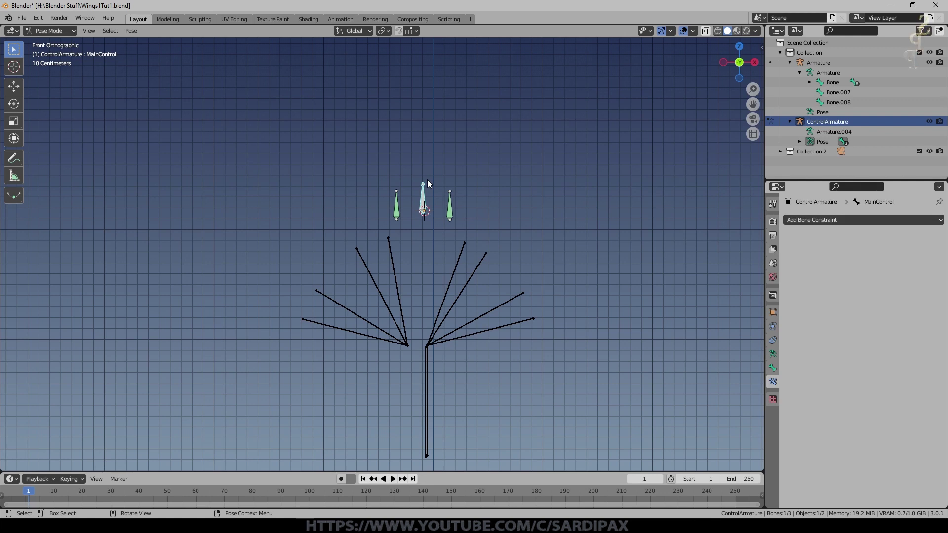
left_click(446, 210)
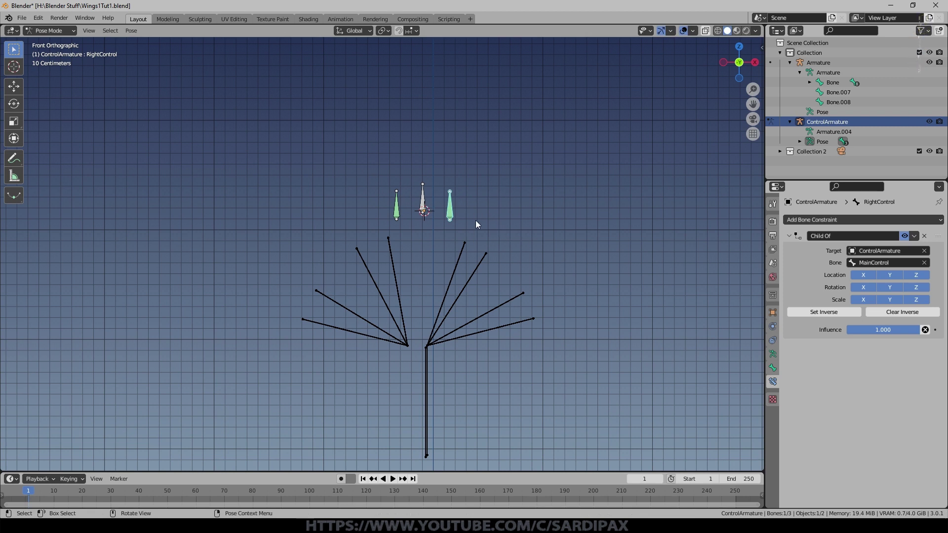
key("g")
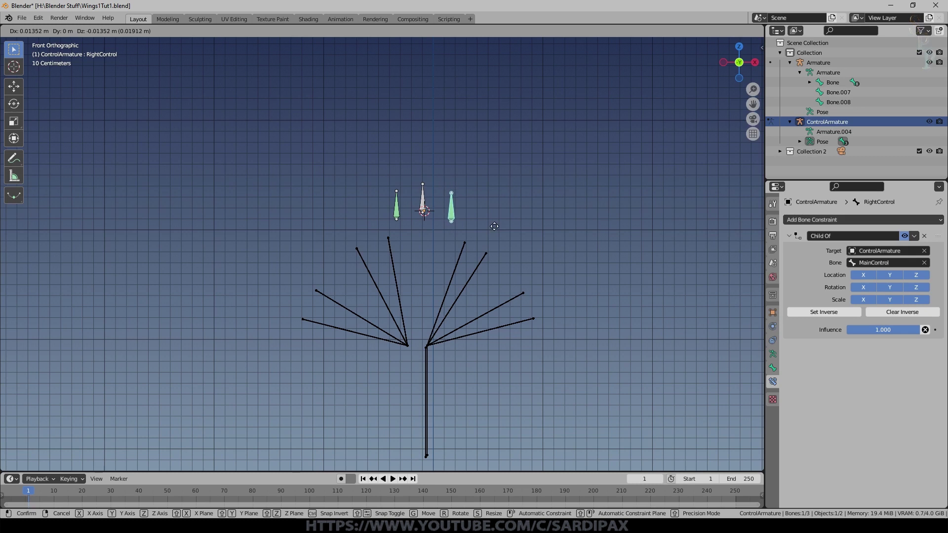
key("Escape")
left_click(422, 207)
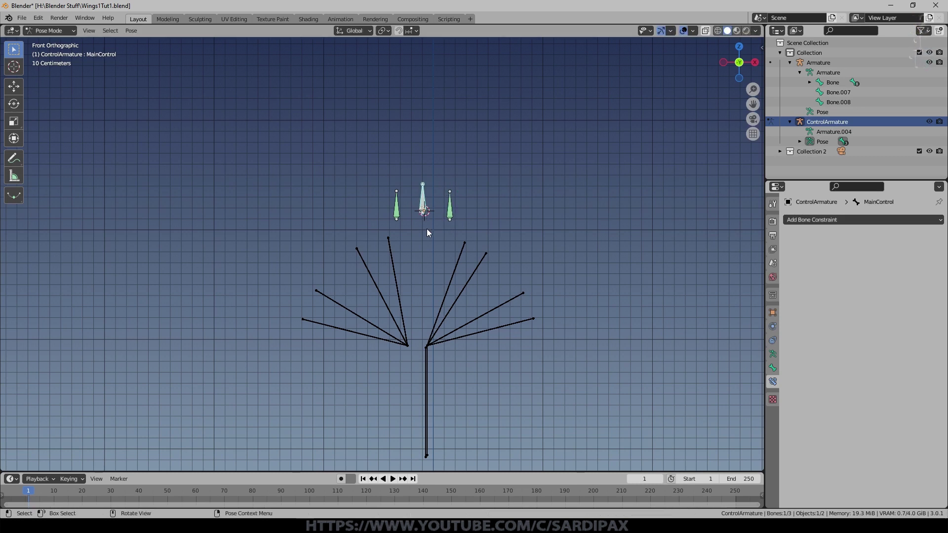
key("g")
key("Escape")
Put the wing feather armature in Pose Mode and select PrimaryBone
left_click(49, 30)
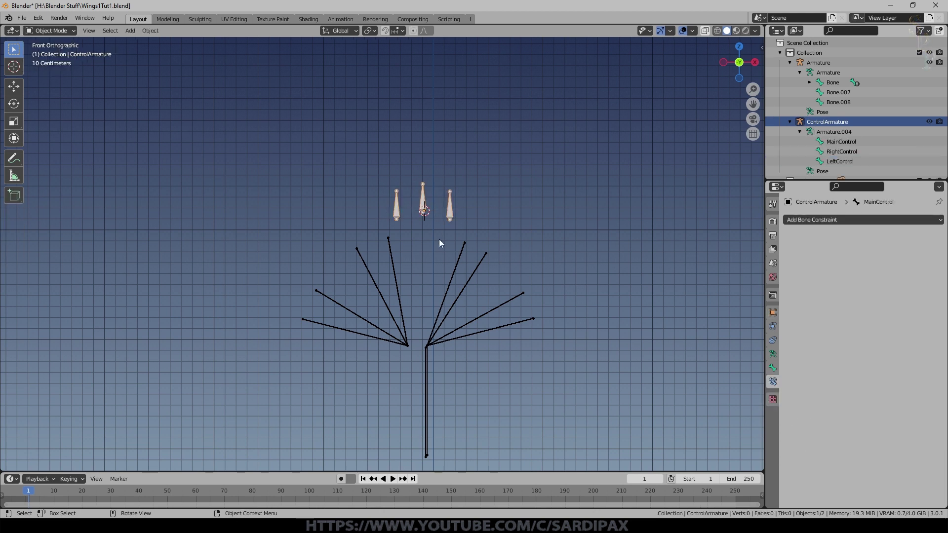
left_click(457, 260)
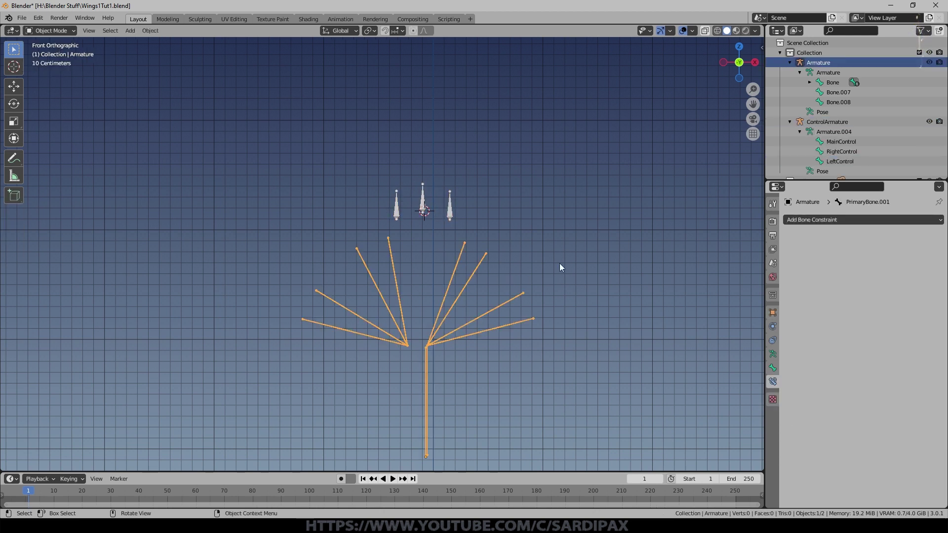
left_click(60, 30)
left_click(62, 64)
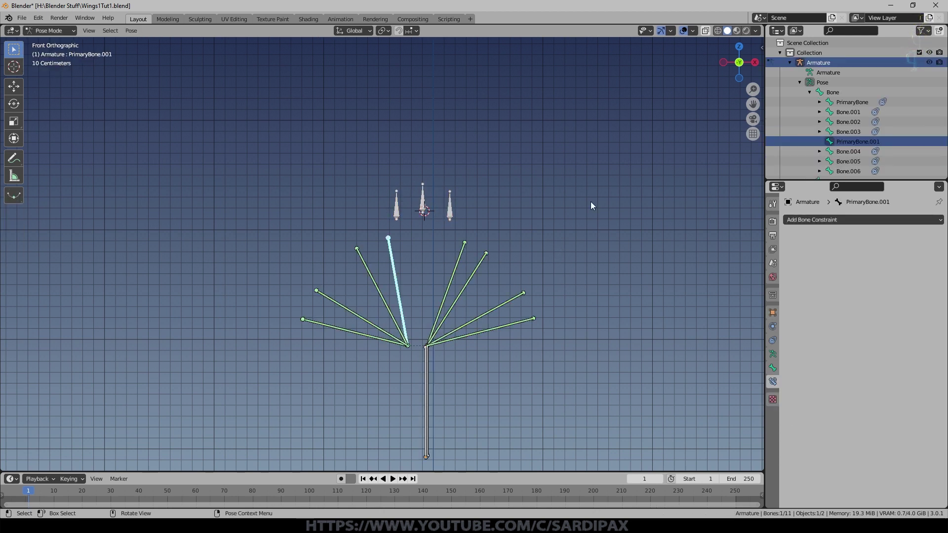
left_click(454, 268)
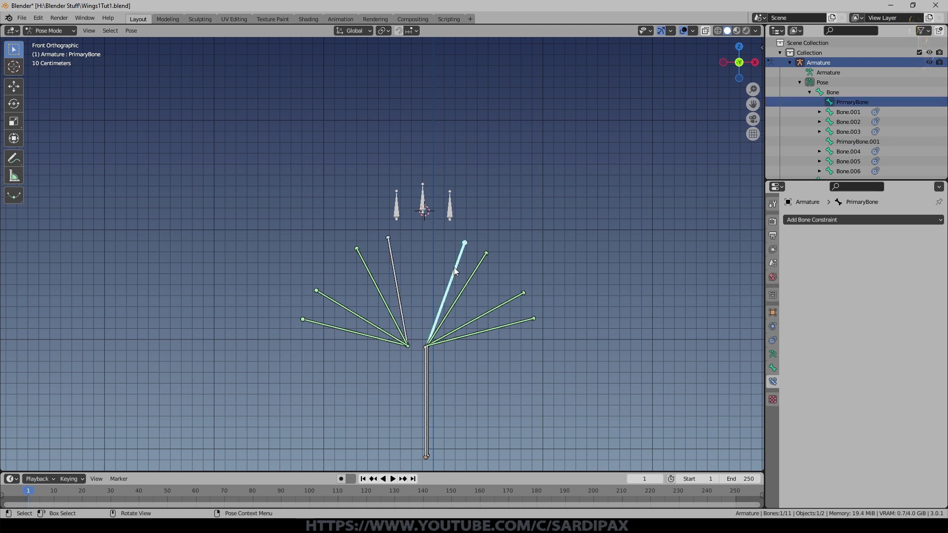
Add a Damped Track constraint to PrimaryBone targeting ControlArmature, bone RightControl
left_click(861, 221)
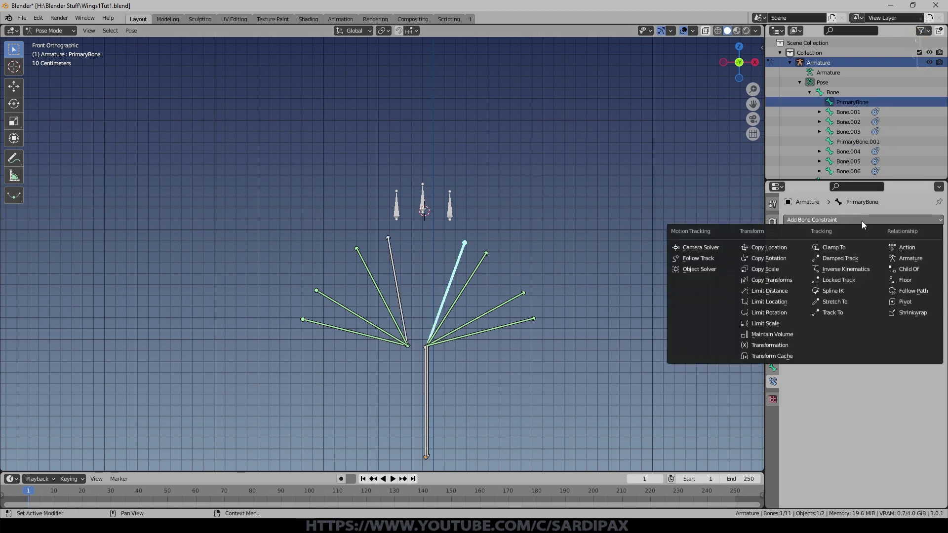
left_click(856, 257)
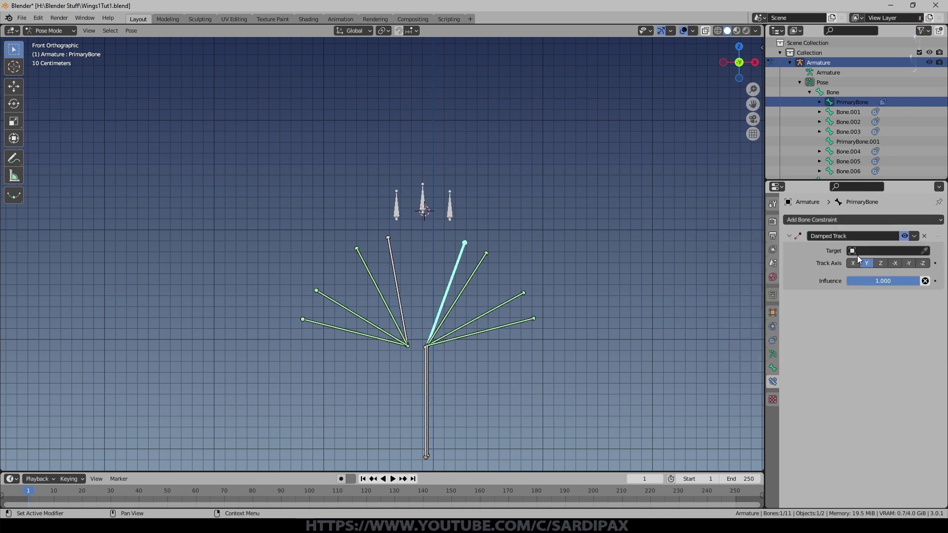
left_click(887, 251)
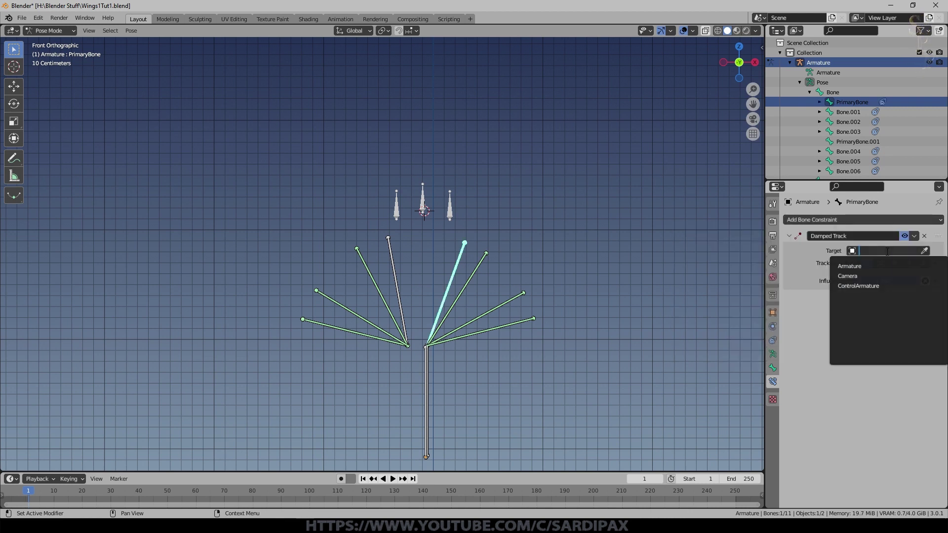
left_click(875, 286)
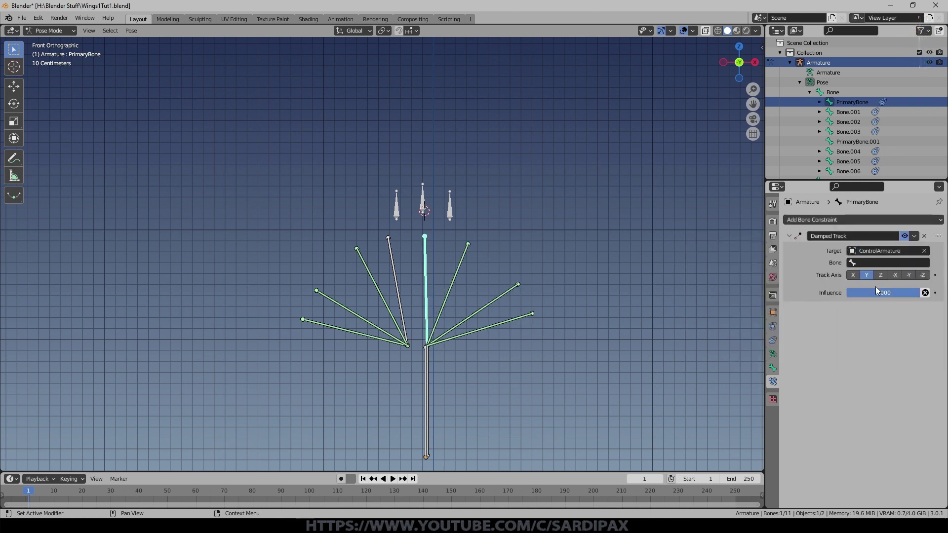
left_click(869, 261)
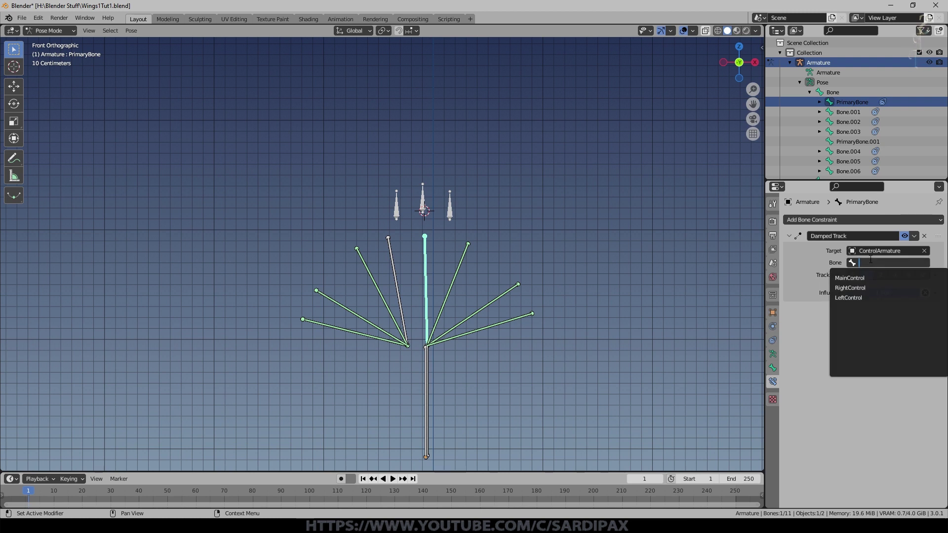
left_click(864, 288)
Switch ControlArmature into Pose Mode and start moving its control bones
left_click(423, 204)
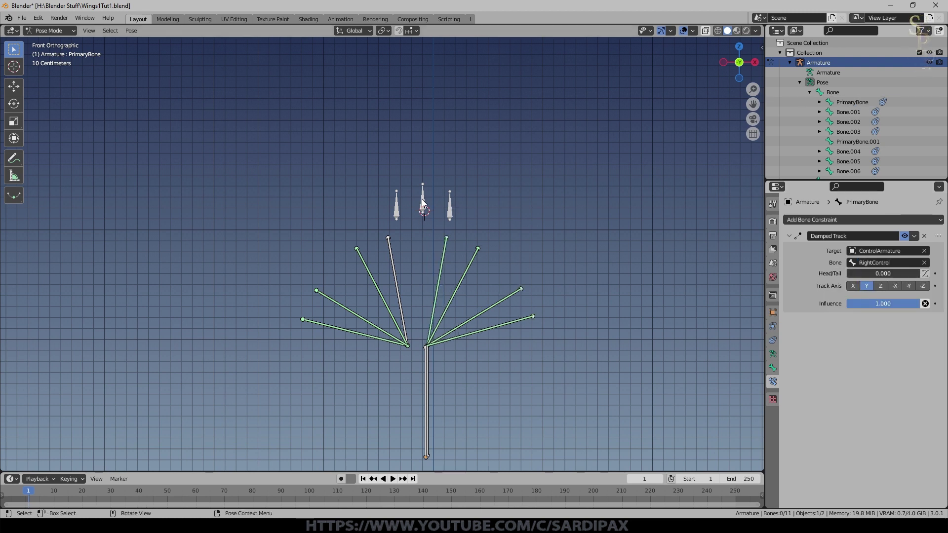
key("Tab")
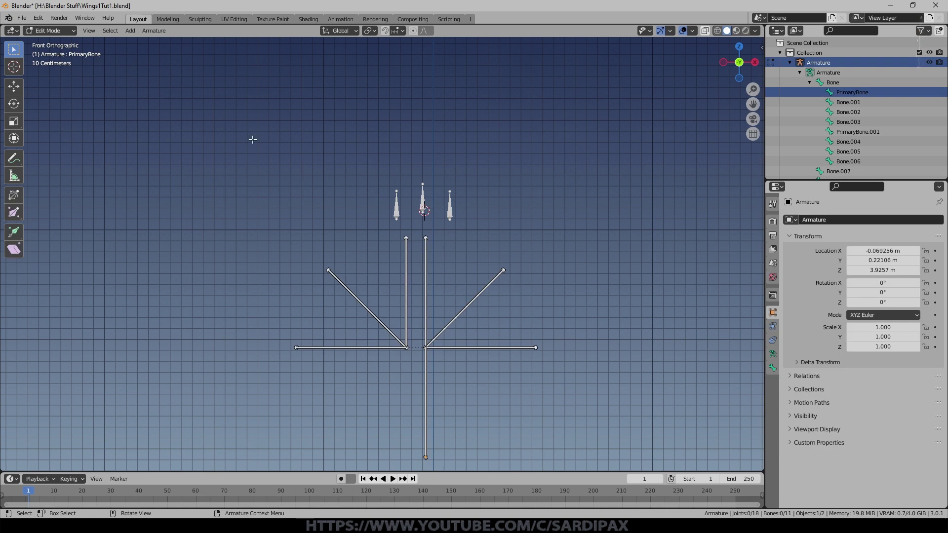
key("Tab")
left_click(51, 31)
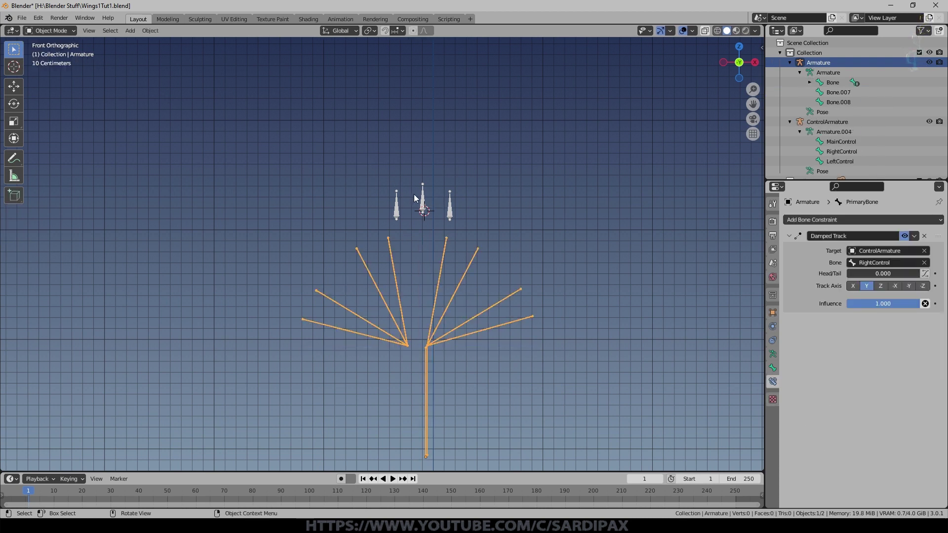
left_click(422, 200)
left_click(52, 31)
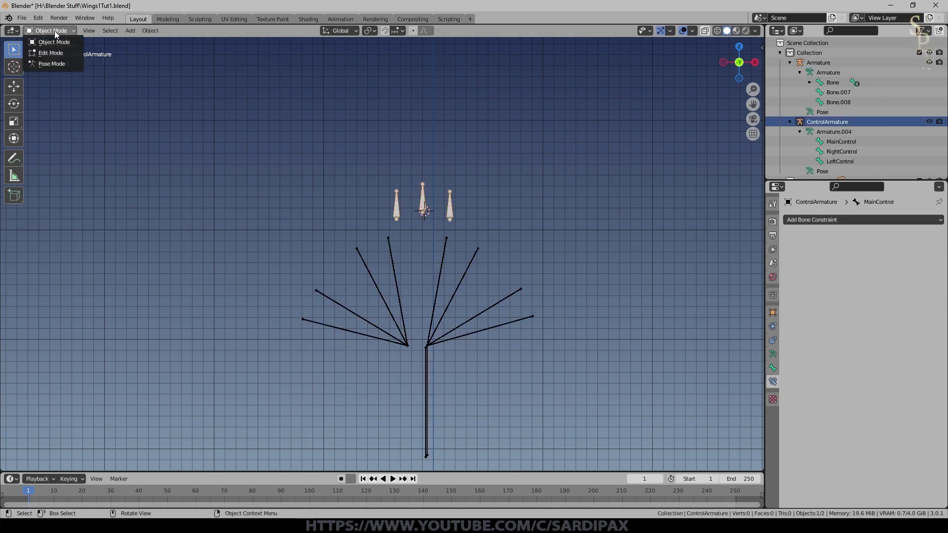
left_click(60, 66)
key("g")
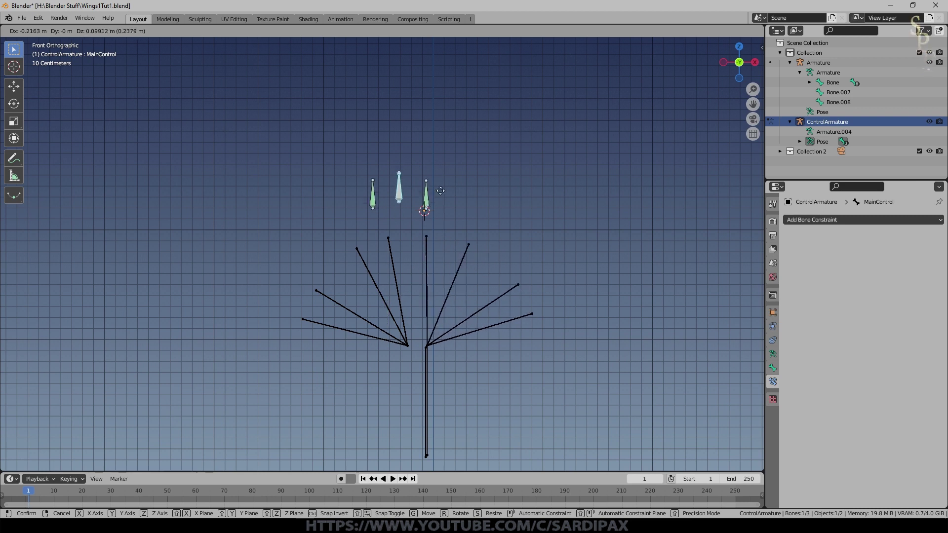
Add a Damped Track constraint to PrimaryBone.001 targeting ControlArmature, bone LeftControl
right_click(451, 202)
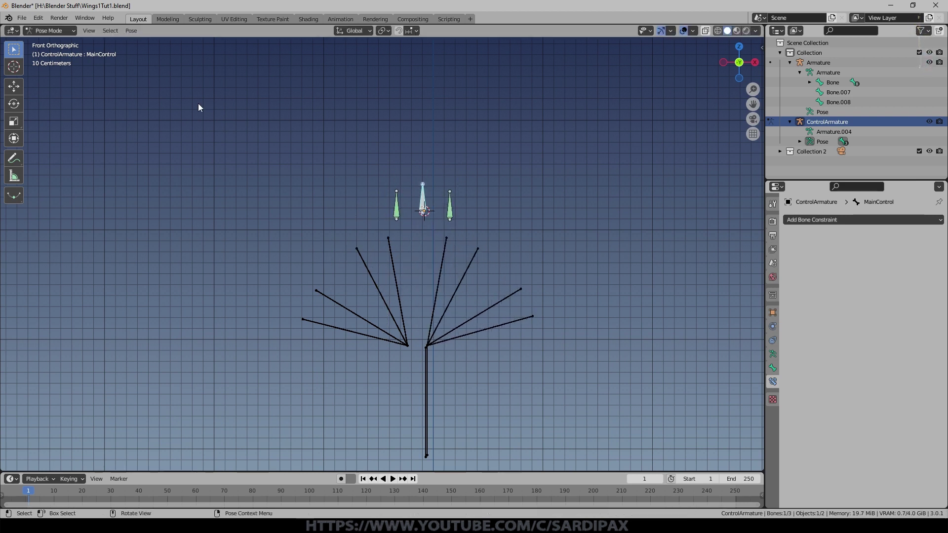
left_click(48, 32)
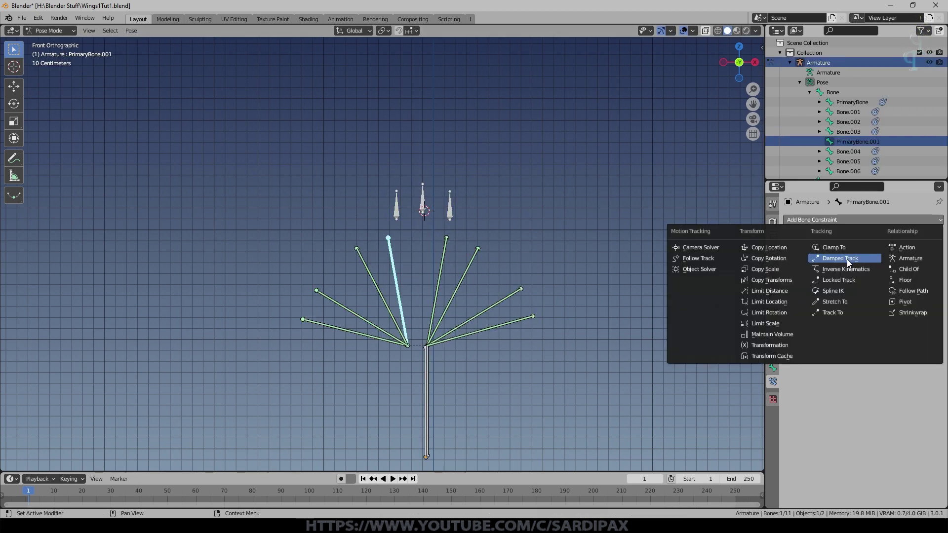
left_click(847, 259)
left_click(861, 286)
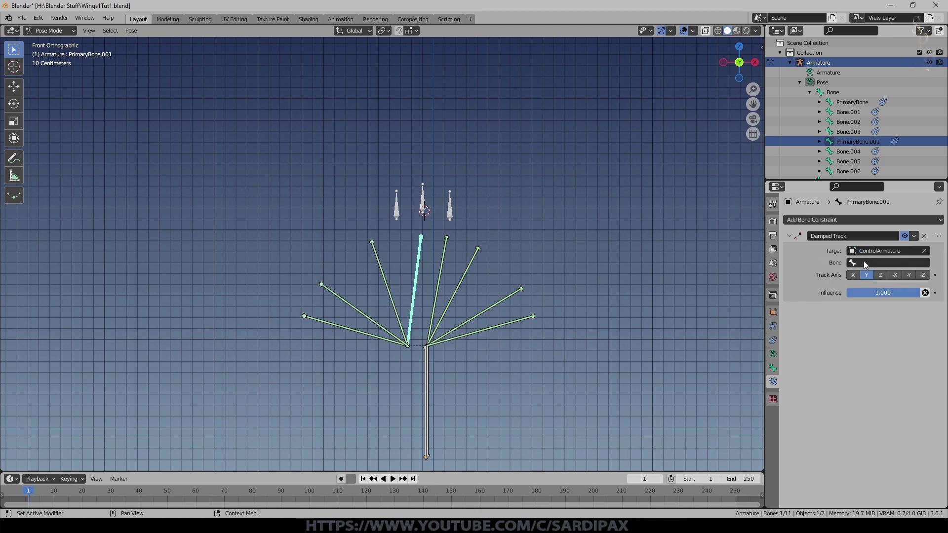
left_click(863, 262)
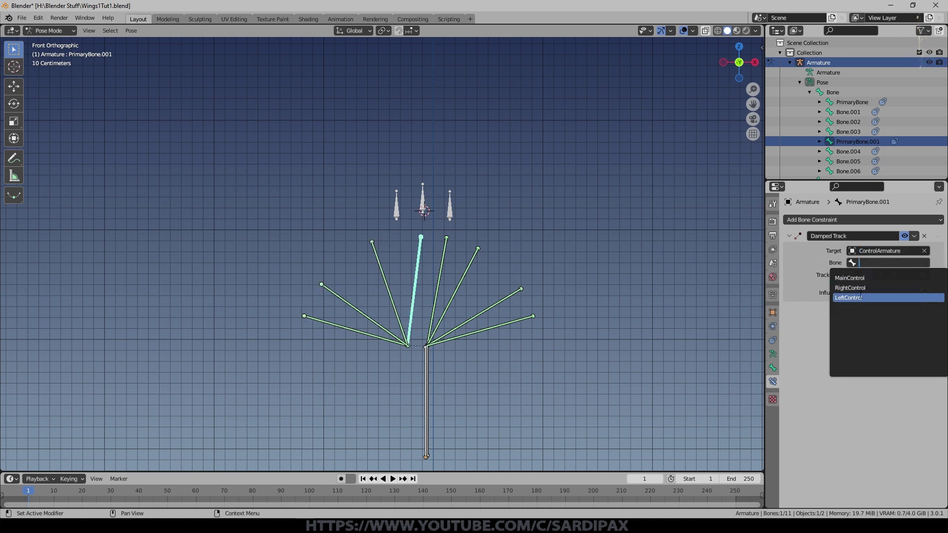
left_click(862, 298)
Test the tracking by moving MainControl along Z and raising the control bones
left_click(422, 204)
key("g")
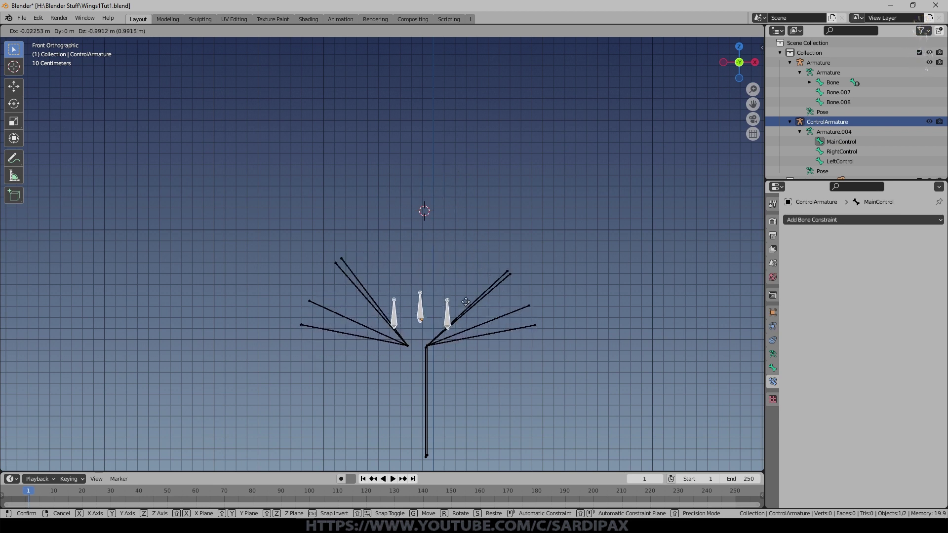
key("z")
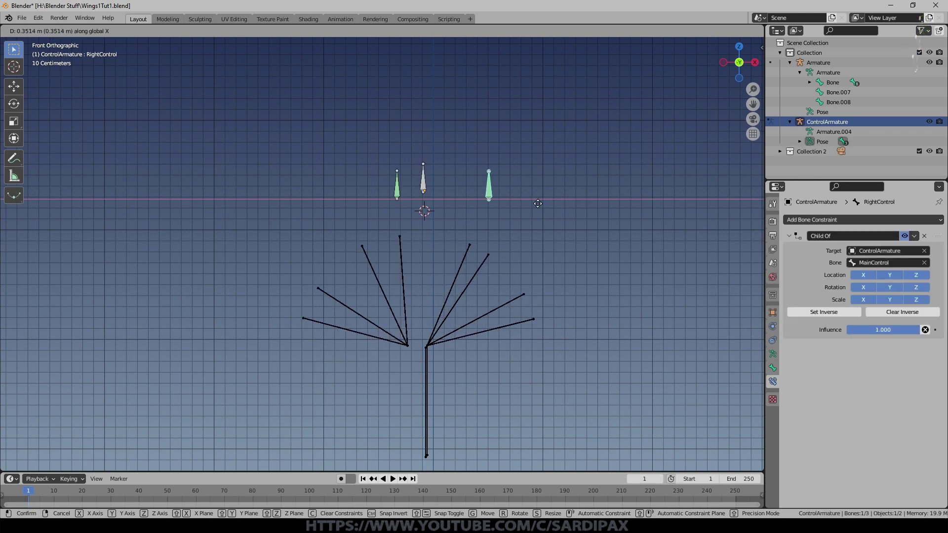
left_click(537, 203)
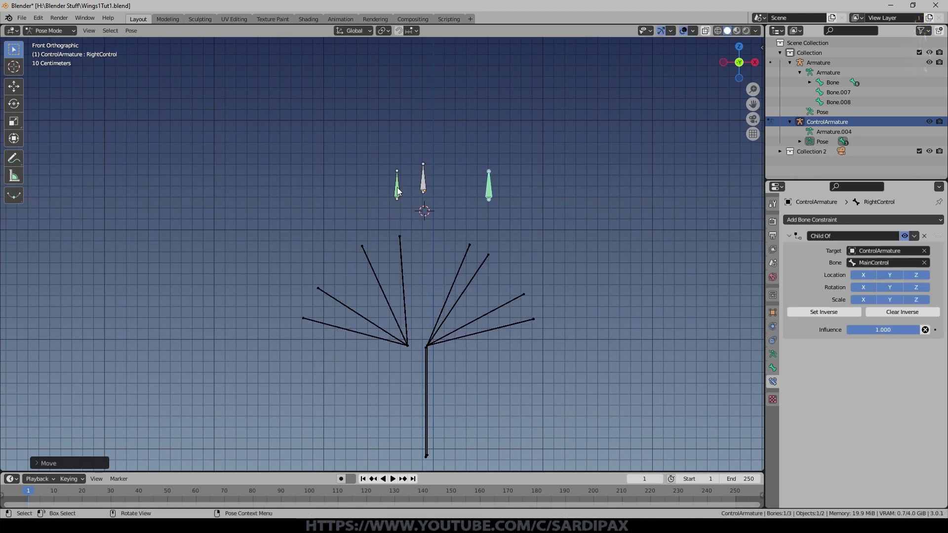
left_click(423, 182)
key("g")
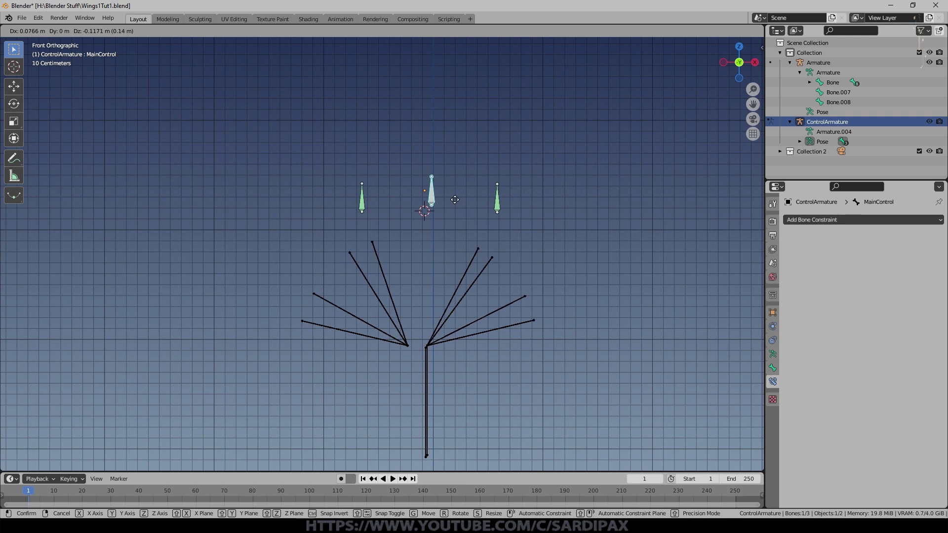
key("Escape")
left_click(355, 266)
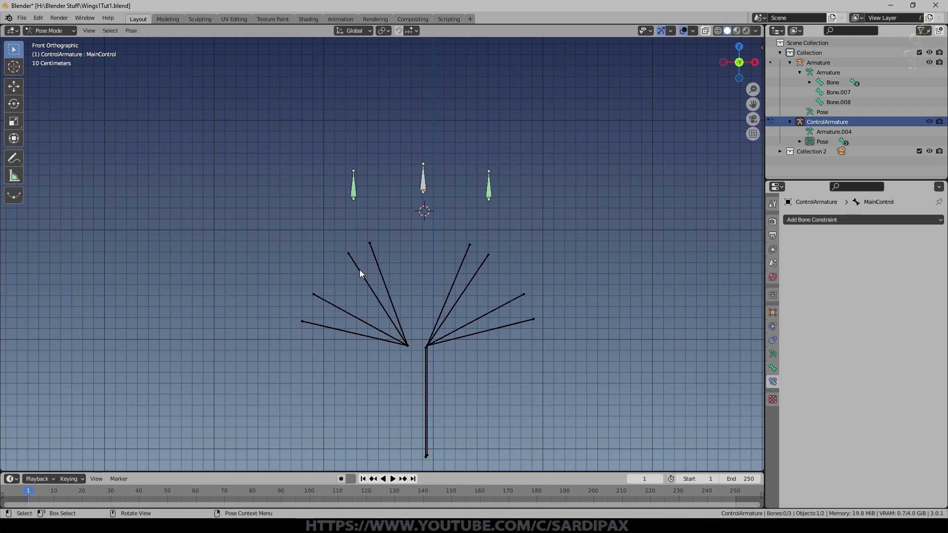
left_click(423, 178)
key("g")
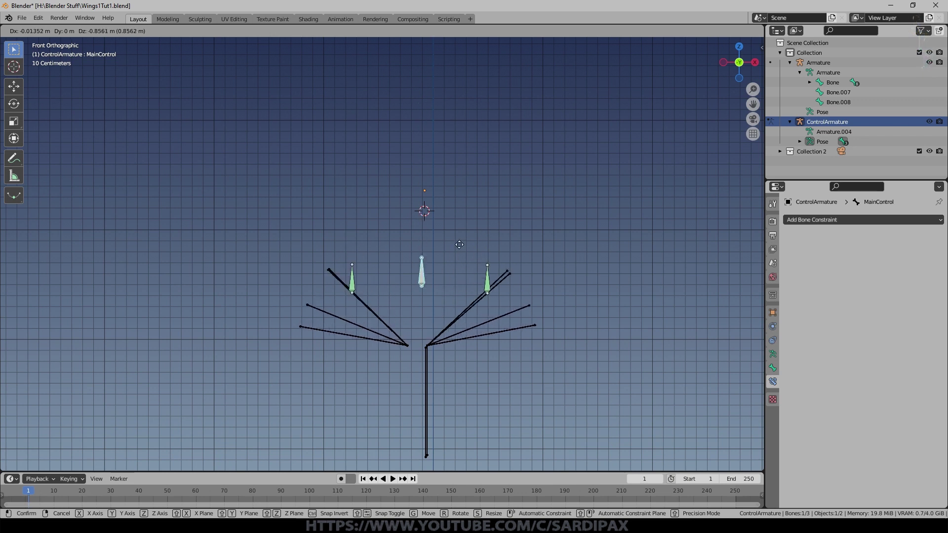
View the rig from an angle and test-move MainControl along Y, cancelling the move
right_click(464, 285)
middle_click_drag(464, 285, 469, 322)
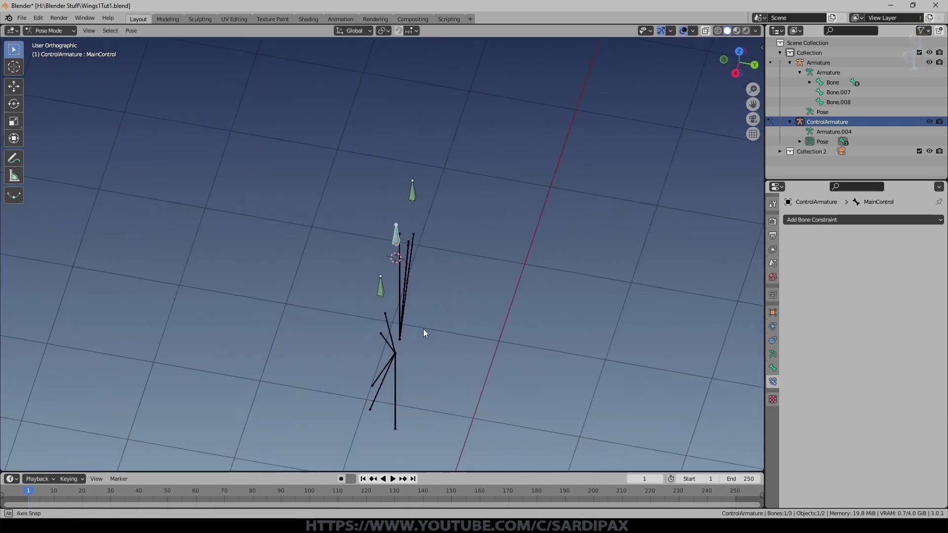
left_click(381, 285)
middle_click_drag(467, 214, 471, 191)
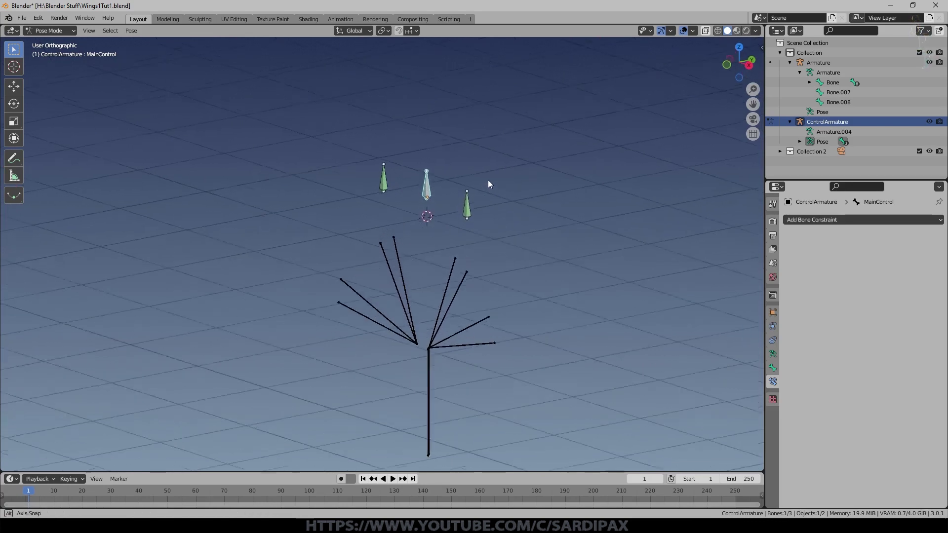
key("ctrl+z")
key("g")
key("y")
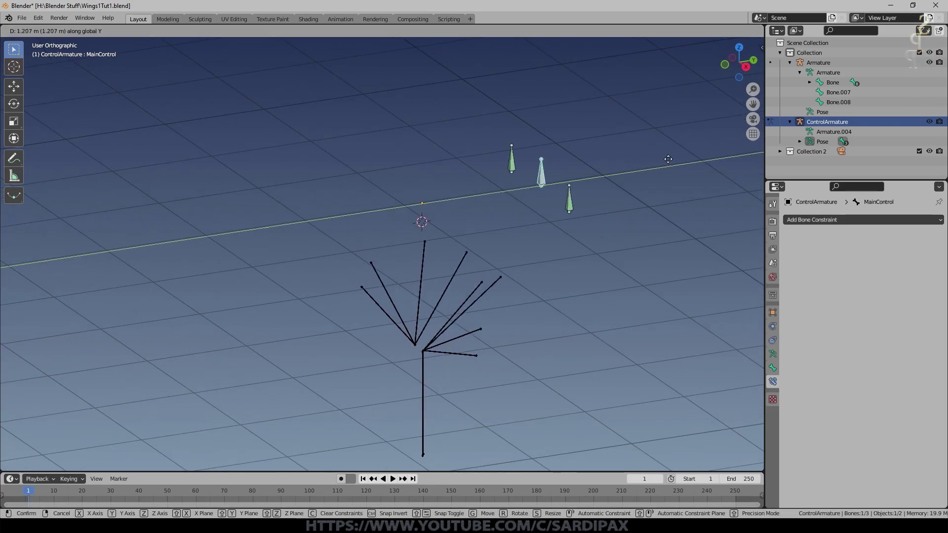
right_click(519, 215)
middle_click_drag(478, 269, 535, 260)
Switch the wing armature to Object Mode and test-move it, cancelling the move
key("ctrl+Tab")
left_click(519, 296)
key("g")
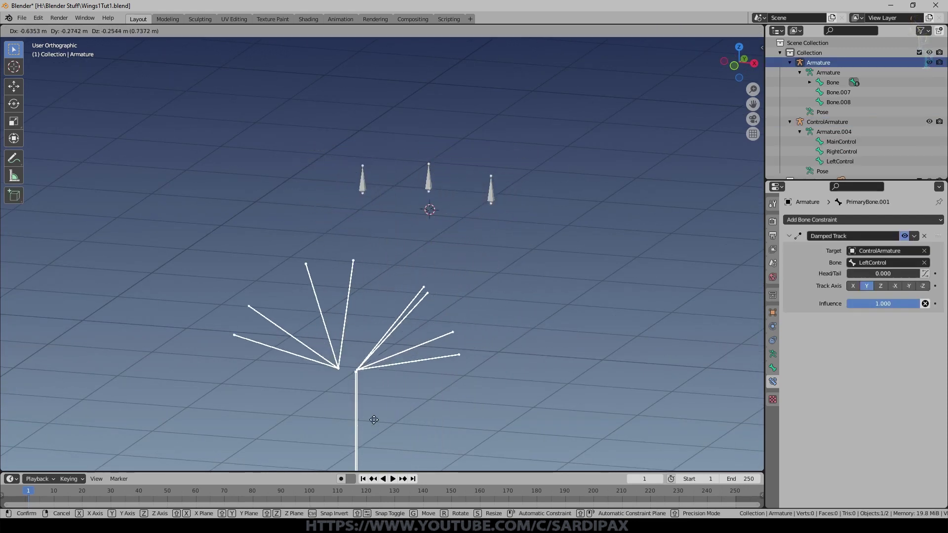
right_click(434, 406)
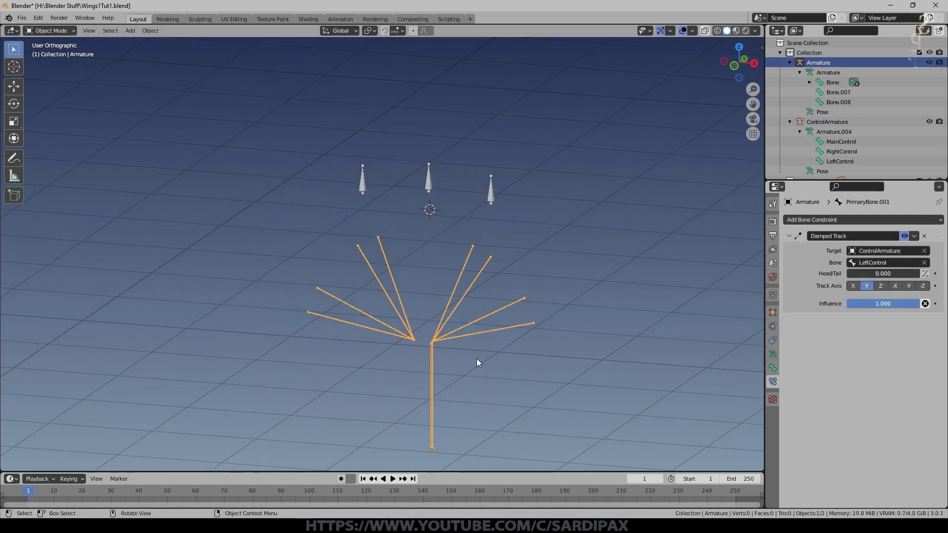
Parent ControlArmature to the wing Armature using Ctrl+P > Object
left_click(428, 184)
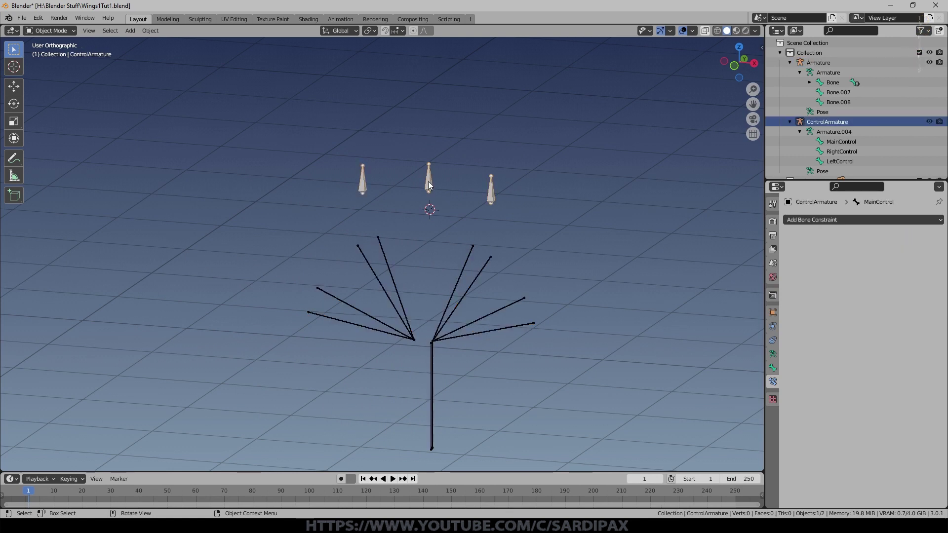
left_click(432, 355, "shift")
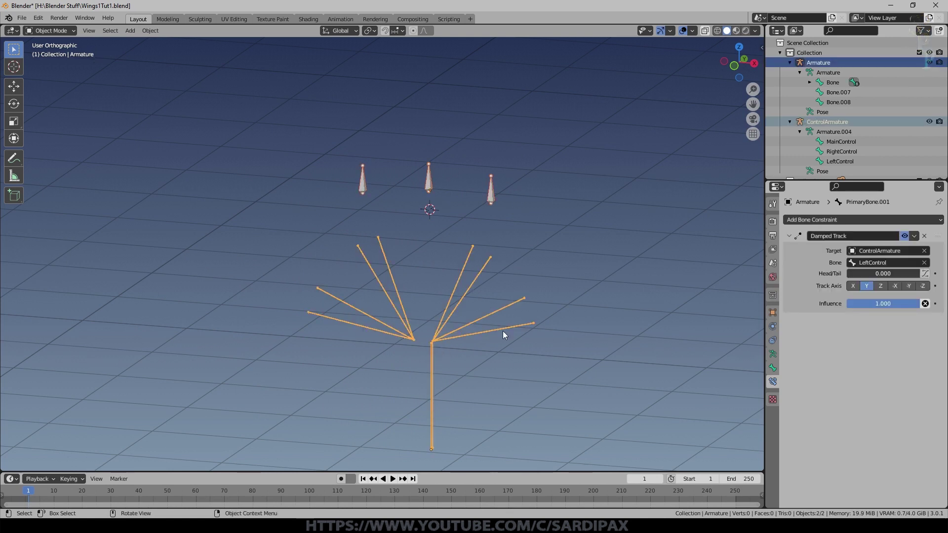
key("ctrl+p")
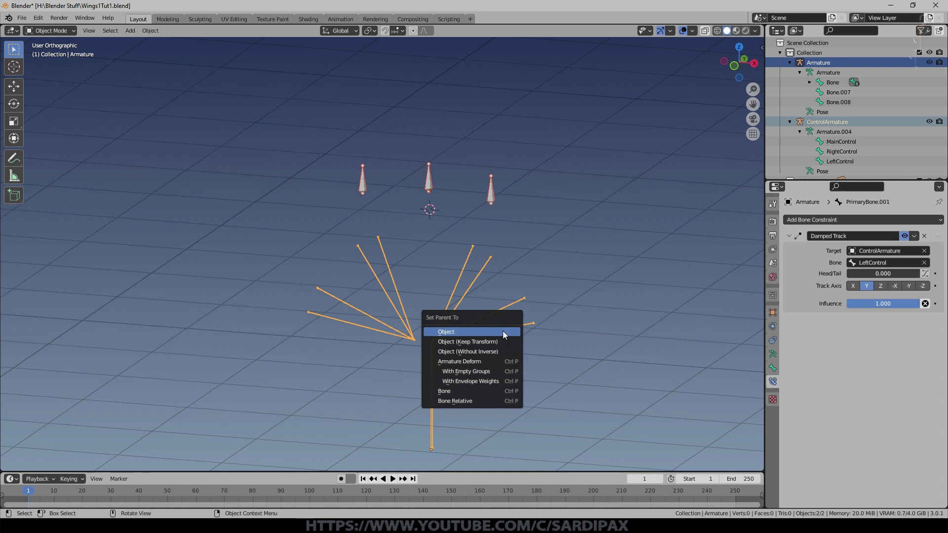
left_click(503, 331)
Move both armatures together, then move ControlArmature alone to check the parenting
key("g")
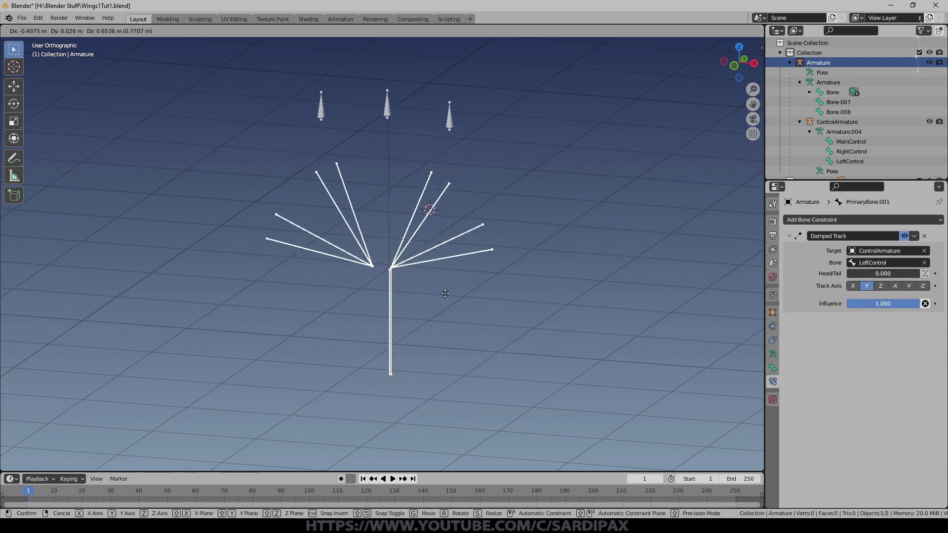
left_click(474, 360)
key("g")
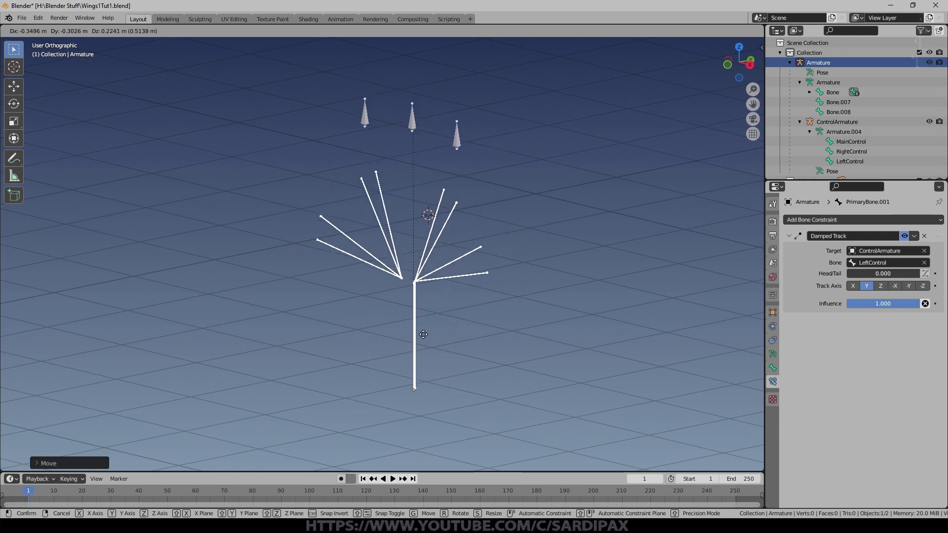
key("Escape")
left_click(460, 146)
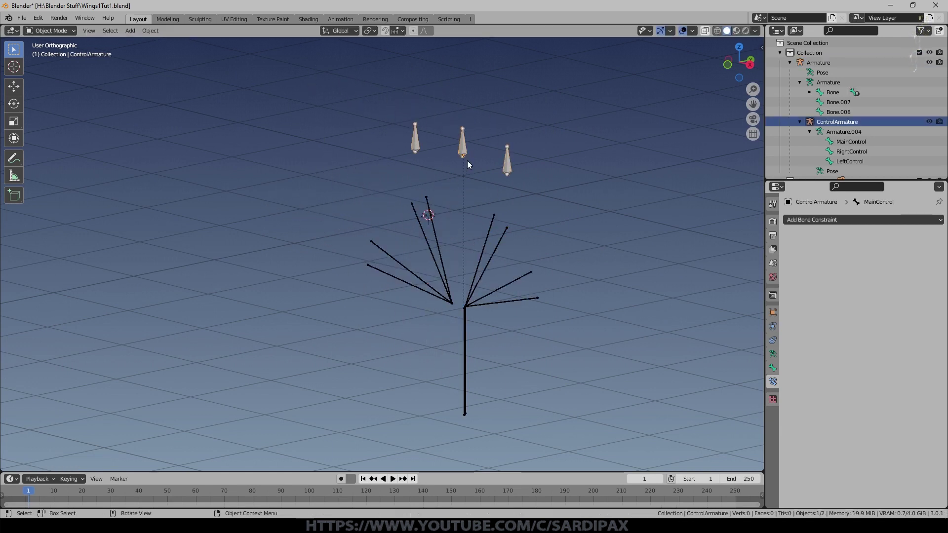
key("g")
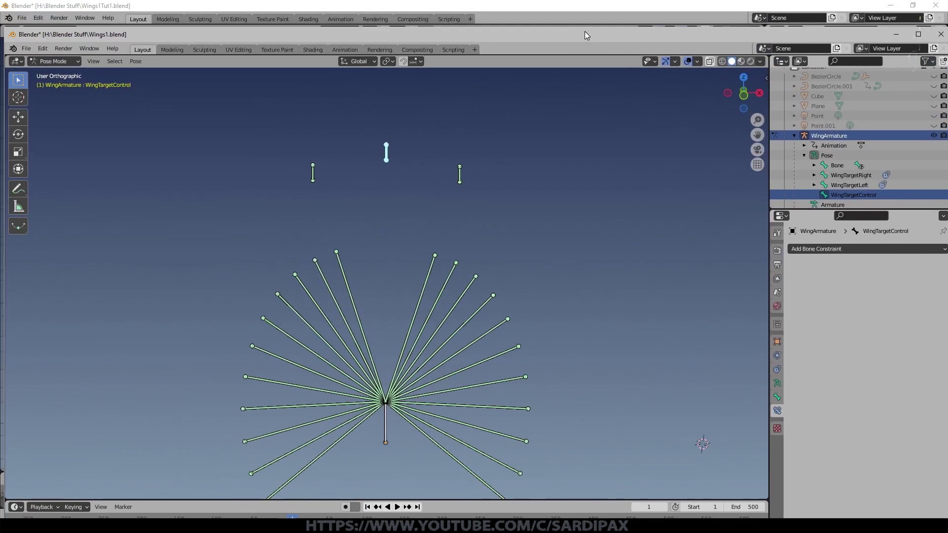
middle_click_drag(400, 231, 411, 145)
scroll(408, 159, "down", 4)
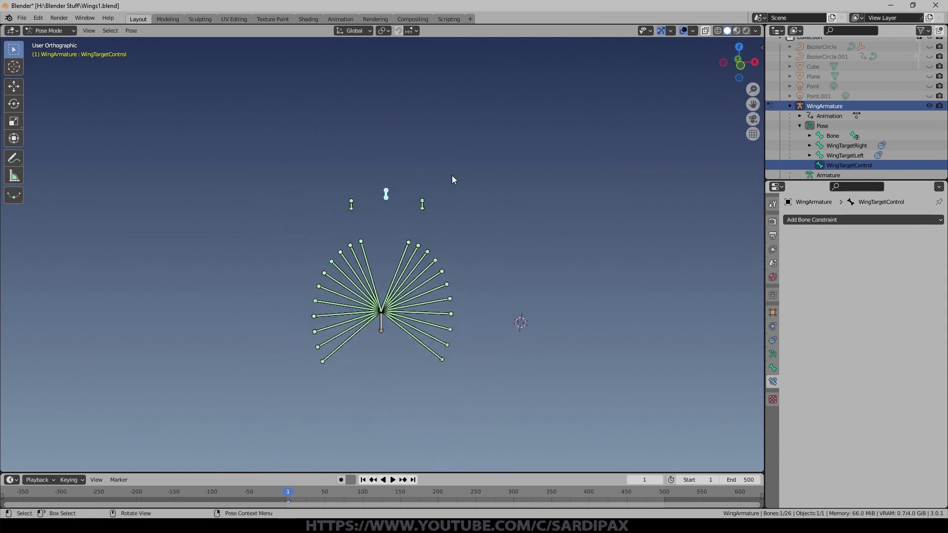
key("g")
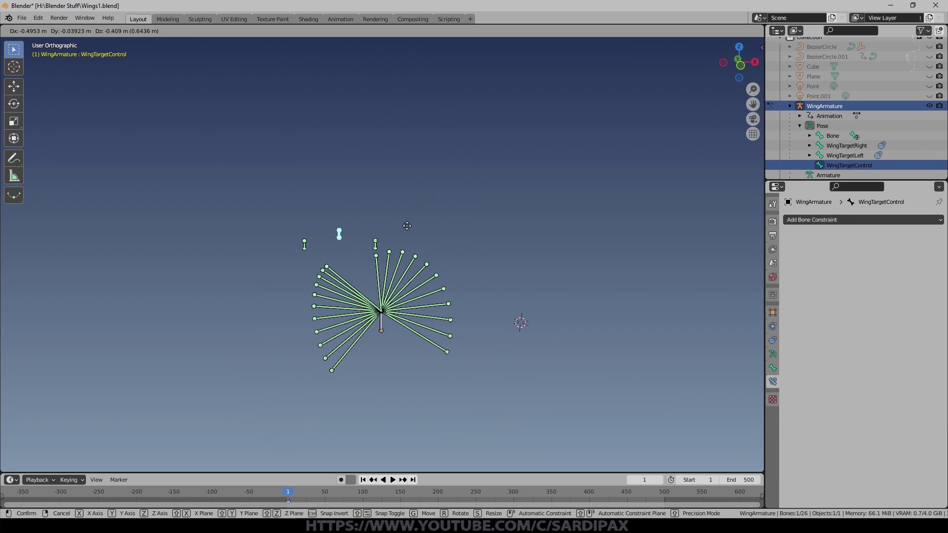
left_click(422, 231)
mouse_move(447, 234)
middle_mouse_down()
mouse_move(359, 240)
mouse_move(425, 231)
middle_mouse_up()
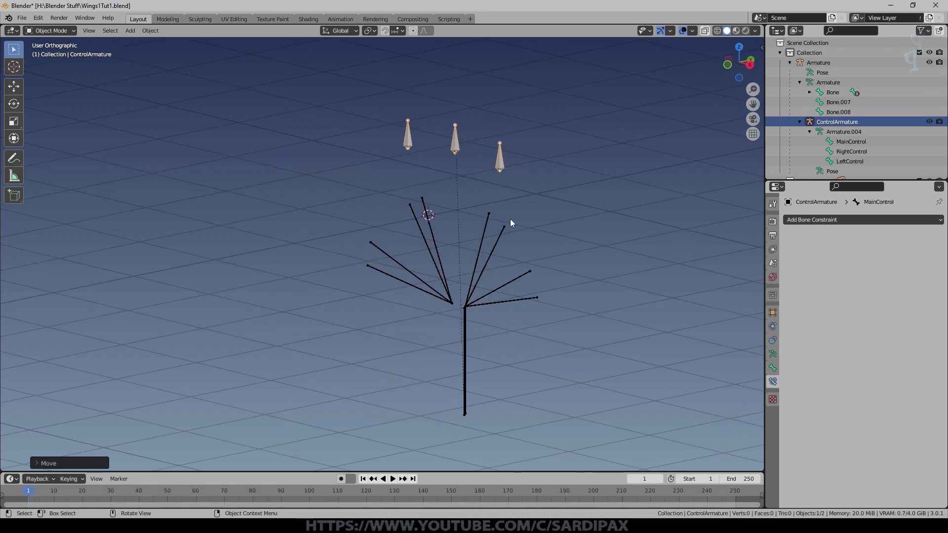
Add a plane and rotate it 90 degrees on X to stand upright
middle_click_drag(554, 234, 594, 232)
key("shift+a")
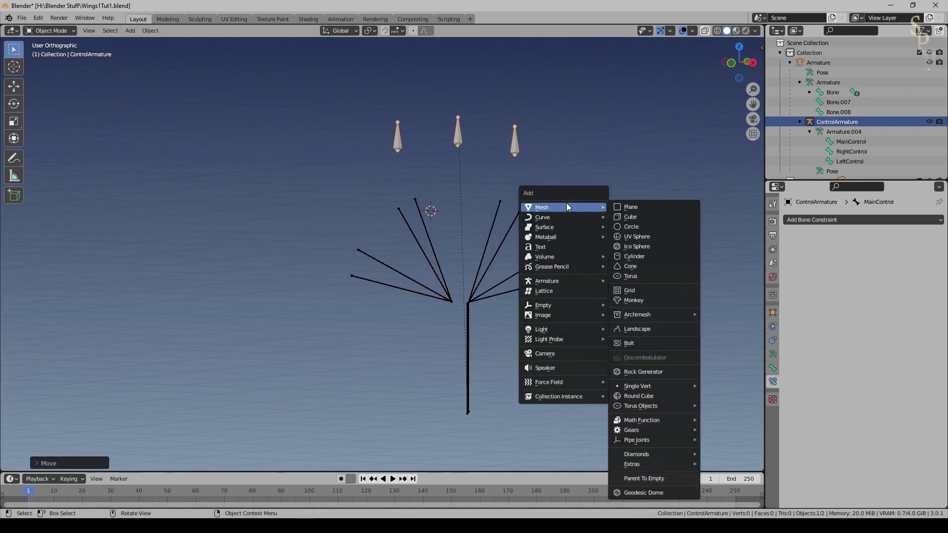
left_click(644, 206)
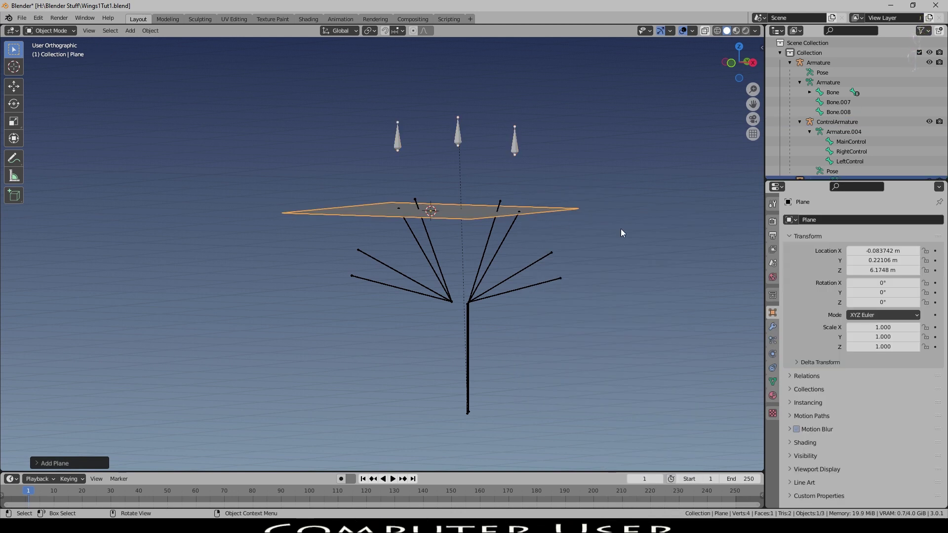
key("r")
key("x")
key("9")
key("0")
key("Return")
Narrow the plane along X, shrink it in front view, and place it above the bone joint
key("s")
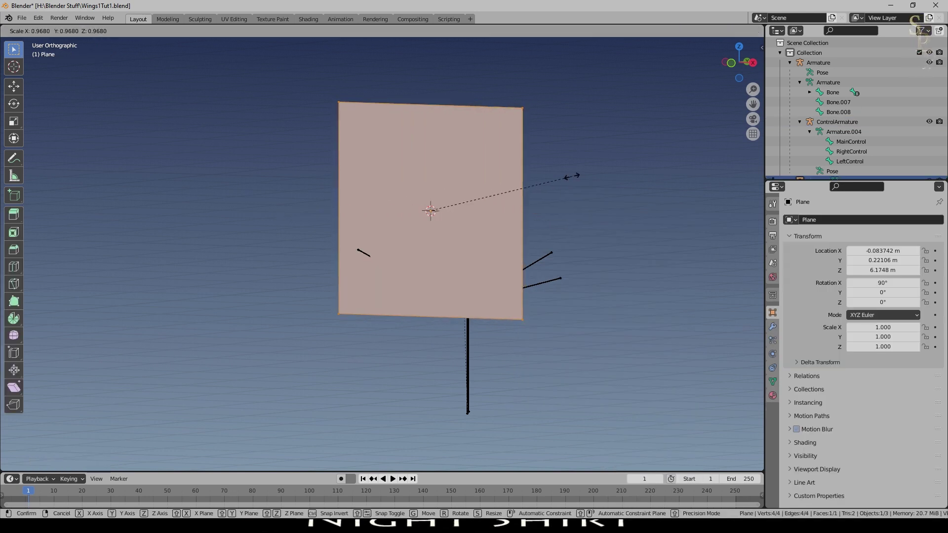
key("x")
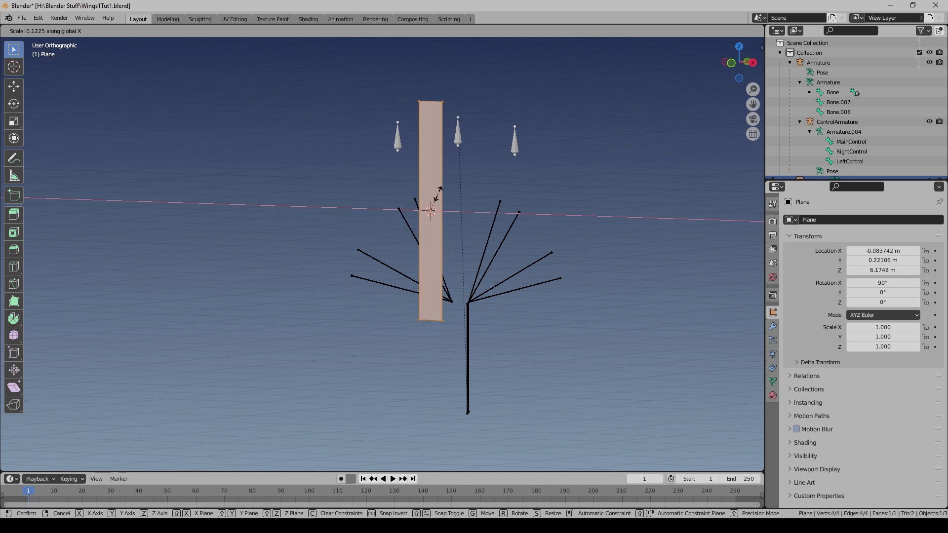
left_click(438, 195)
middle_click_drag(504, 165, 570, 151)
key("KP_1")
key("s")
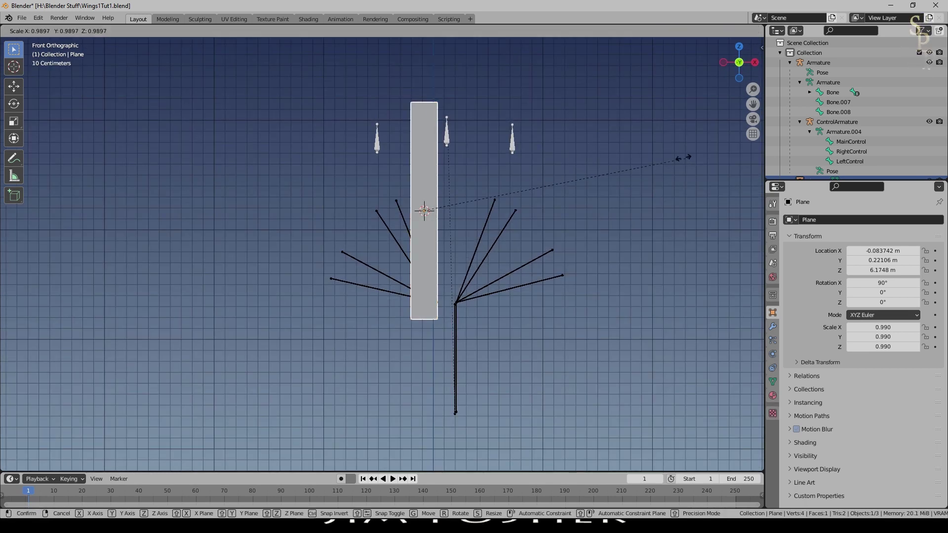
left_click(566, 195)
key("g")
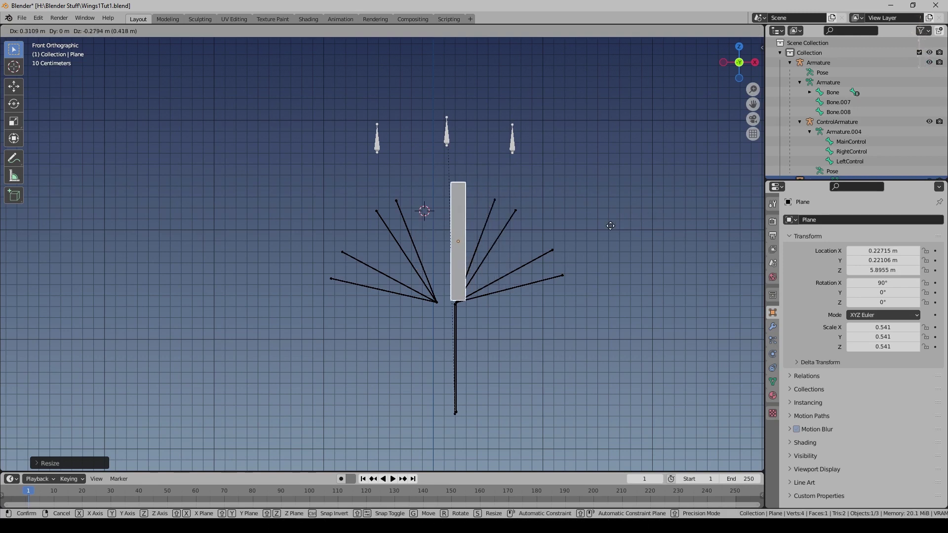
left_click(567, 107)
scroll(566, 108, "up", 3)
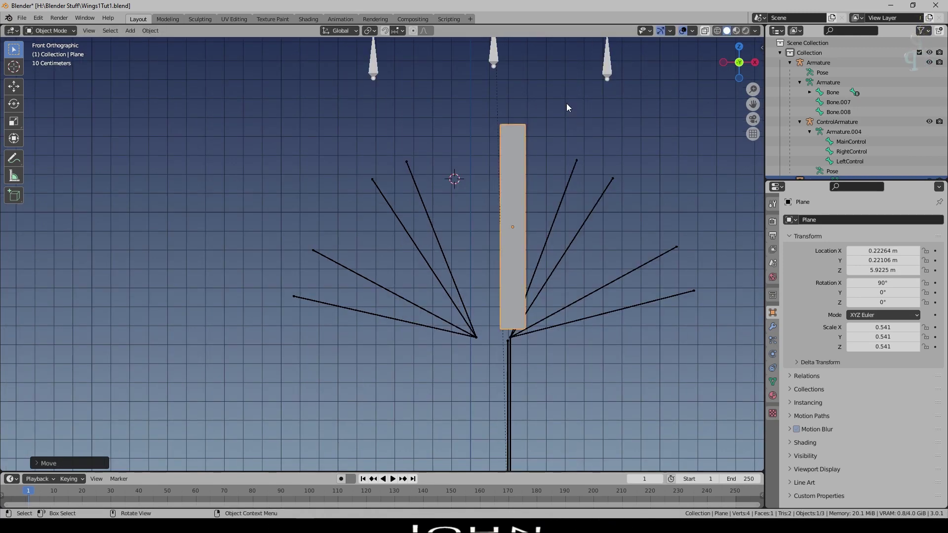
Add edge loops across the plane, then subdivide the whole mesh into a finer grid
key("Tab")
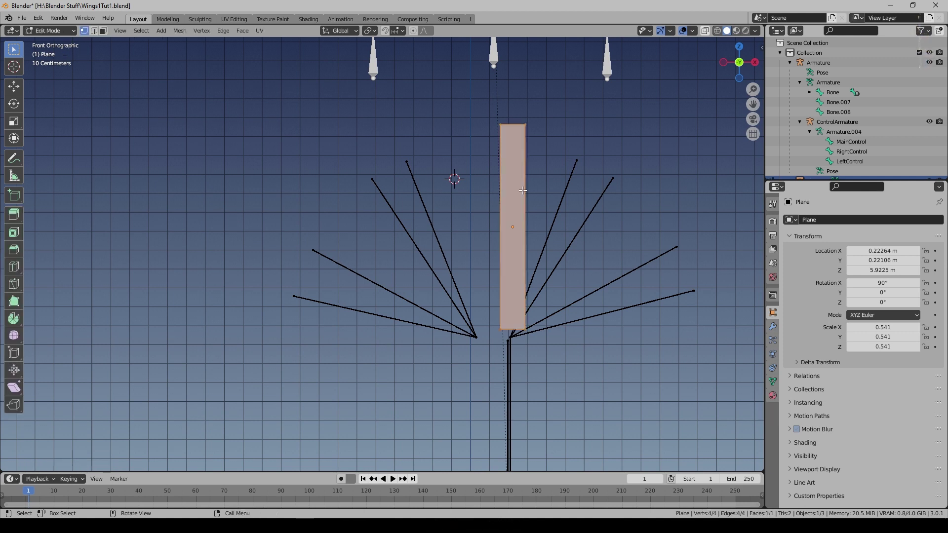
key("ctrl+r")
scroll(518, 213, "up", 3)
scroll(518, 213, "up", 3)
left_click(520, 216)
right_click(524, 219)
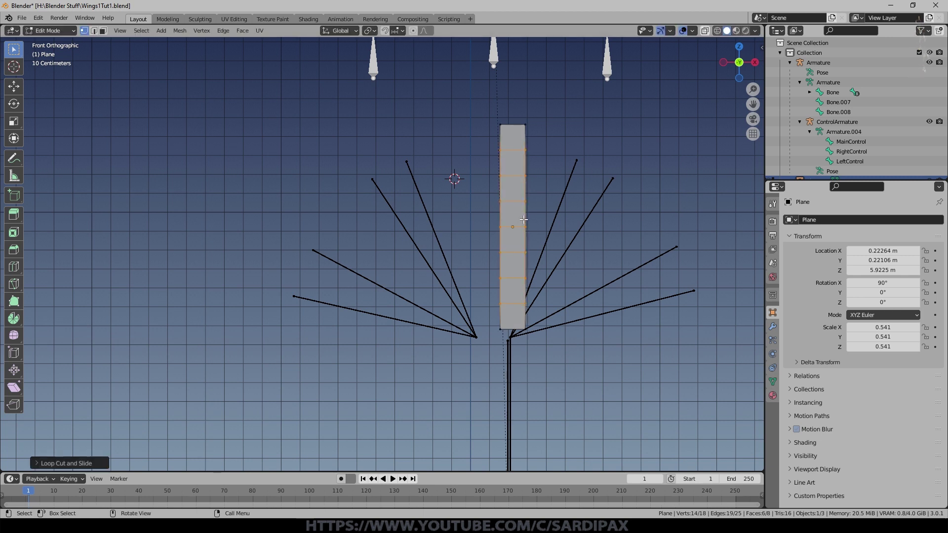
key("a")
right_click(483, 192)
left_click(487, 199)
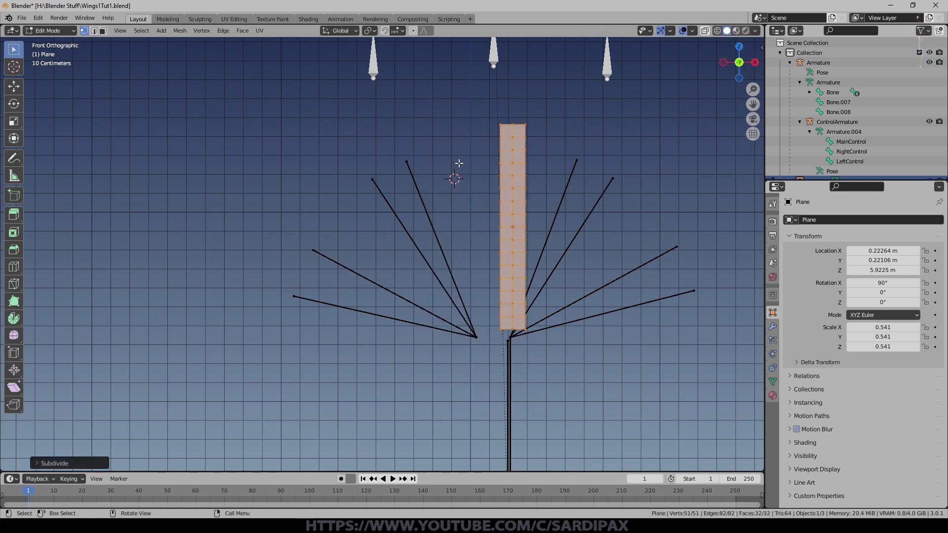
key("Tab")
scroll(507, 269, "down", 1)
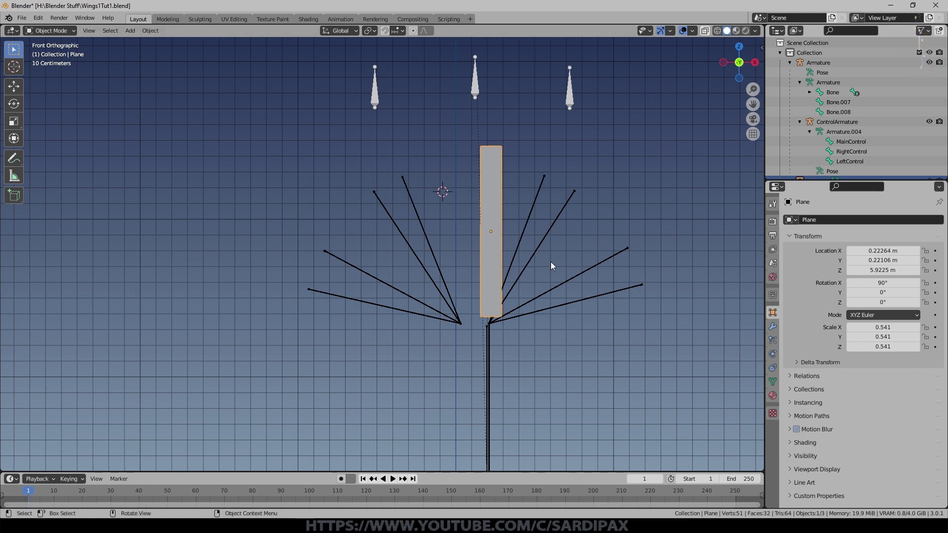
Duplicate the plane, tilt the copy, then delete it
key("shift+d")
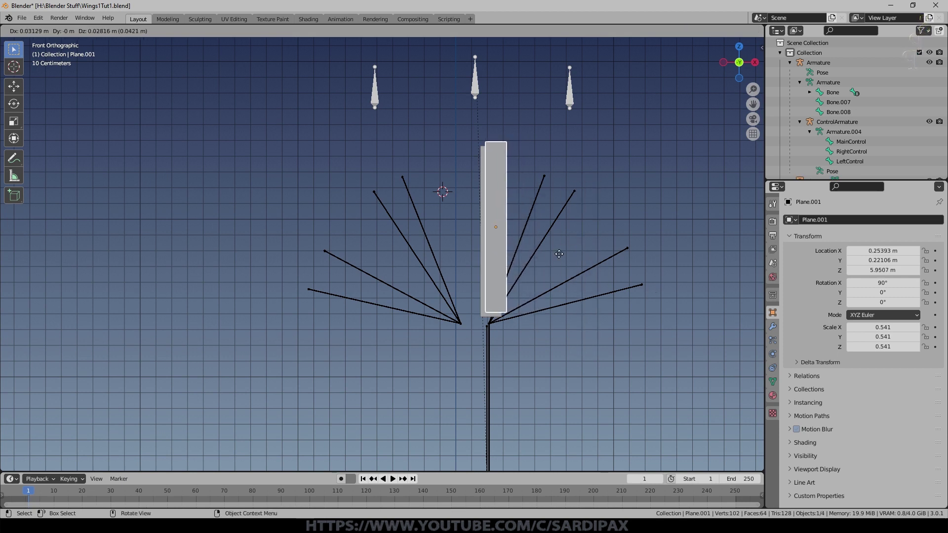
right_click(554, 259)
key("r")
left_click(635, 304)
key("Delete")
Raise the original plane's mesh along Z in Edit Mode
left_click(496, 204)
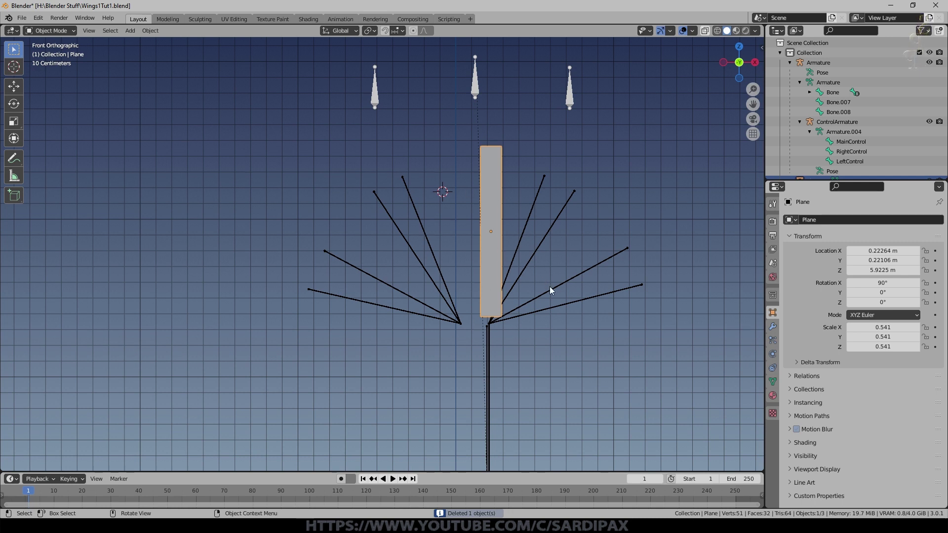
key("Tab")
key("g")
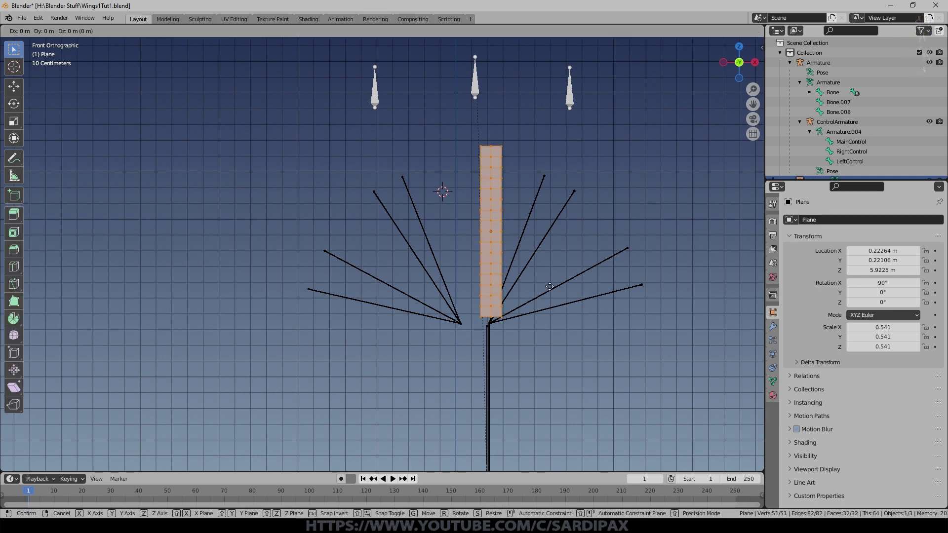
key("z")
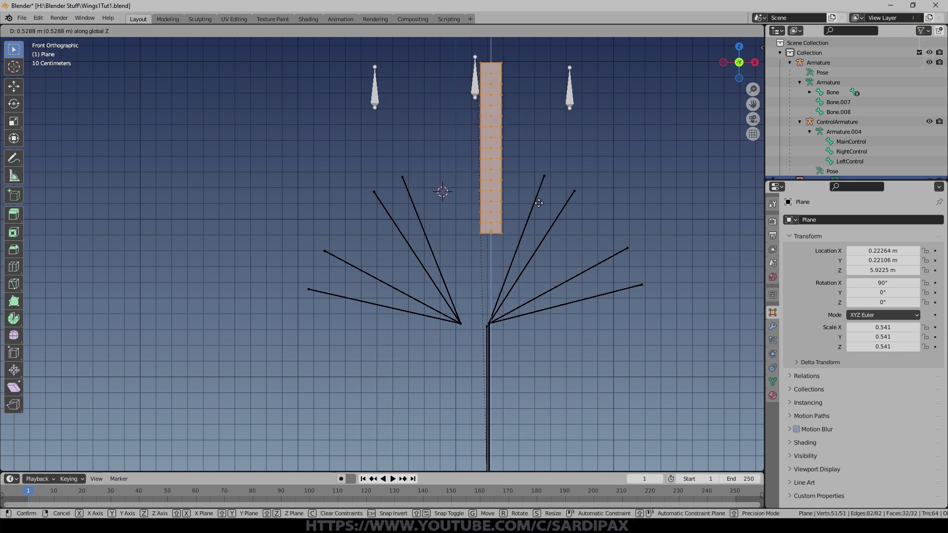
left_click(539, 201)
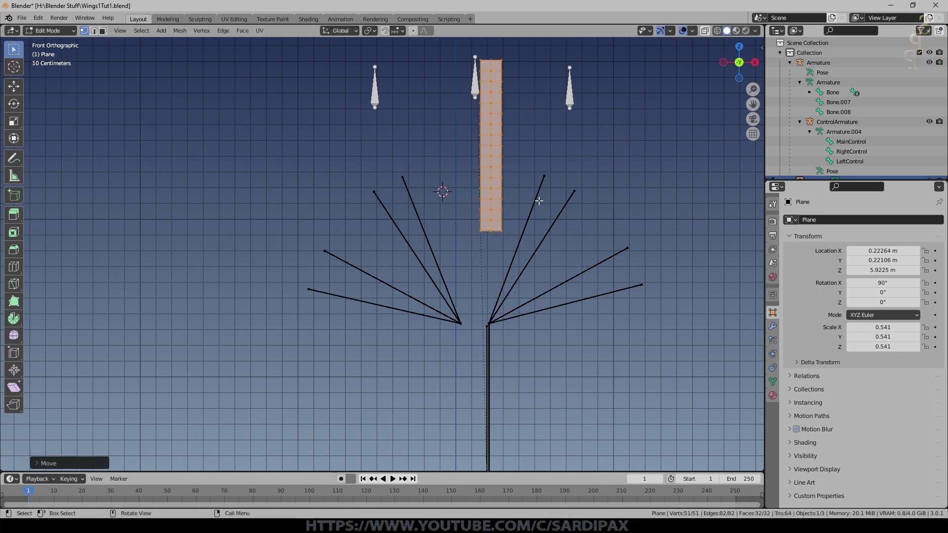
key("Tab")
key("Tab")
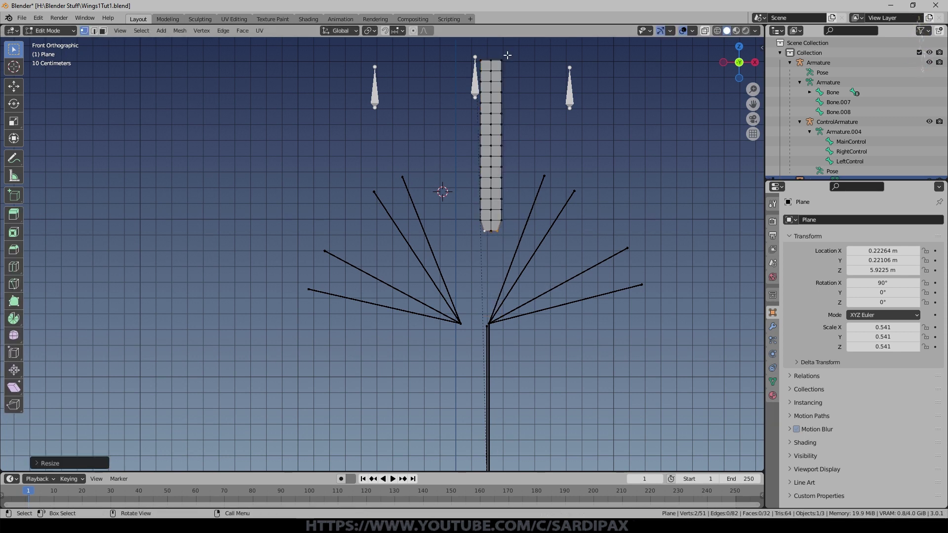
key("Tab")
Move the plane down to the bone joint, switch to wireframe, and tilt it about 21°
key("g")
left_click(517, 271)
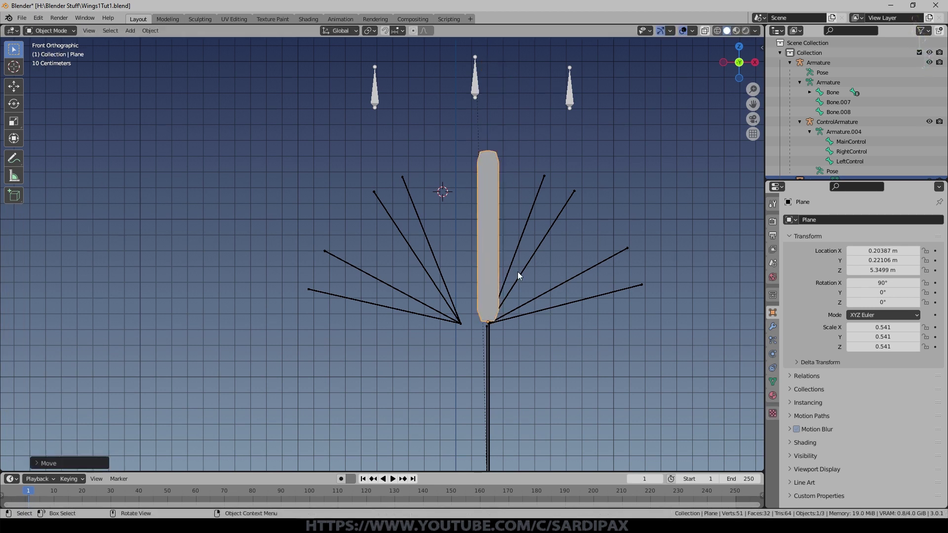
key("z")
left_click(532, 259)
scroll(551, 229, "up", 1)
key("r")
left_click(633, 281)
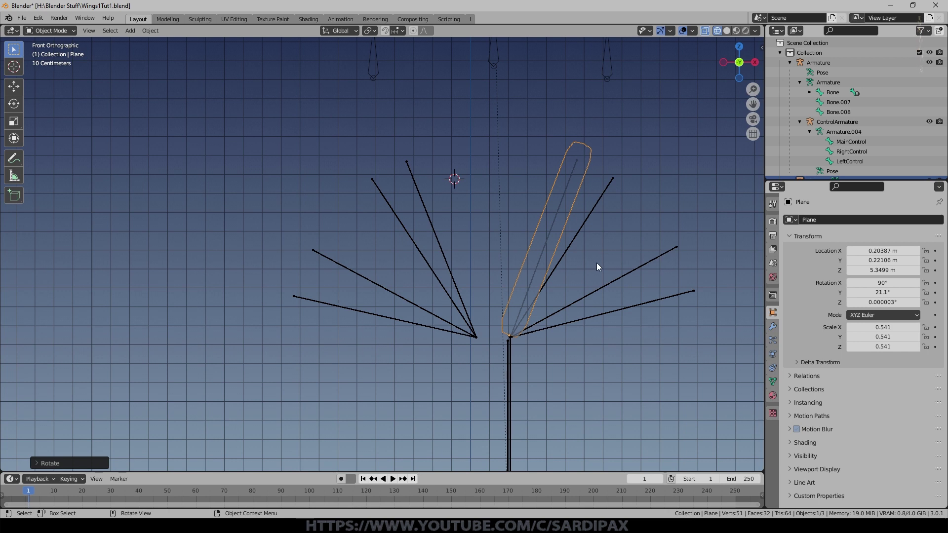
In Edit Mode, duplicate the feather, rotate it further and place it lower right
key("Tab")
key("shift")
key("shift+d")
right_click(614, 271)
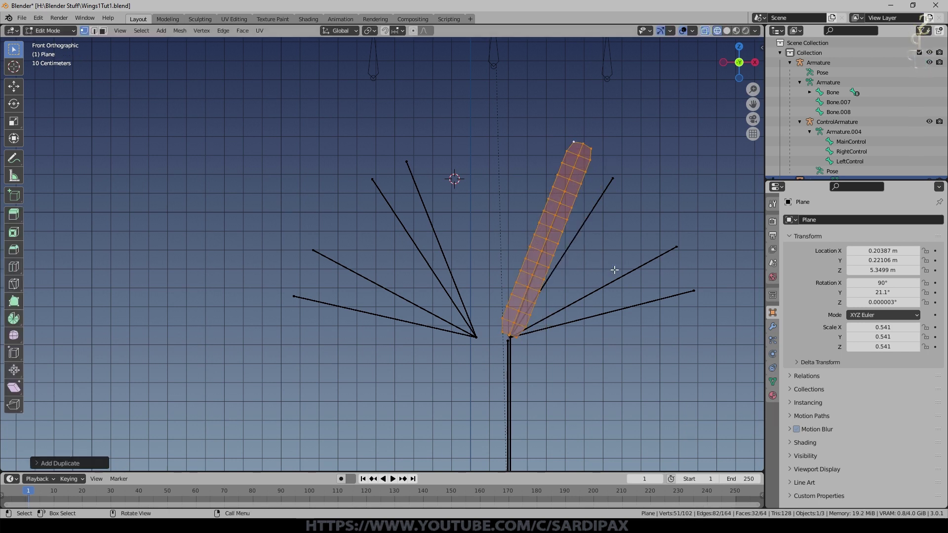
key("r")
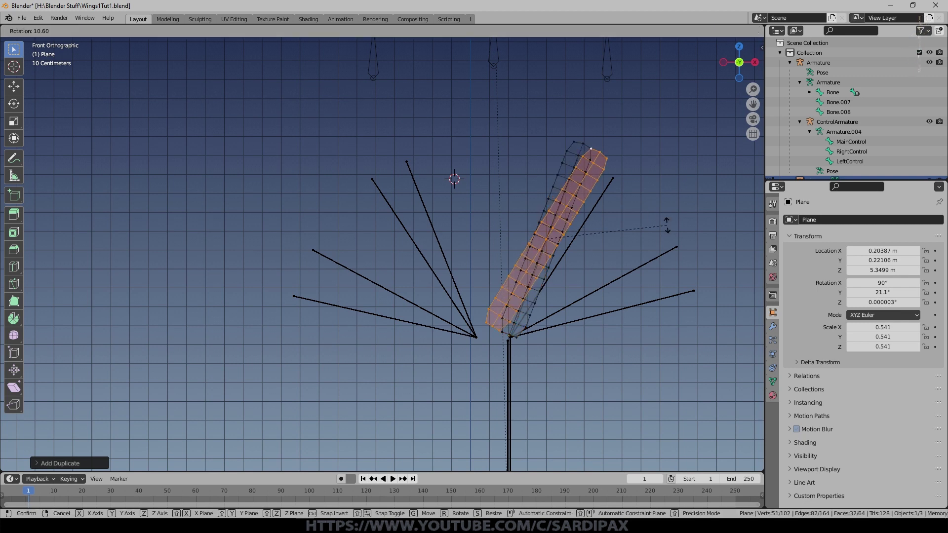
left_click(666, 220)
key("r")
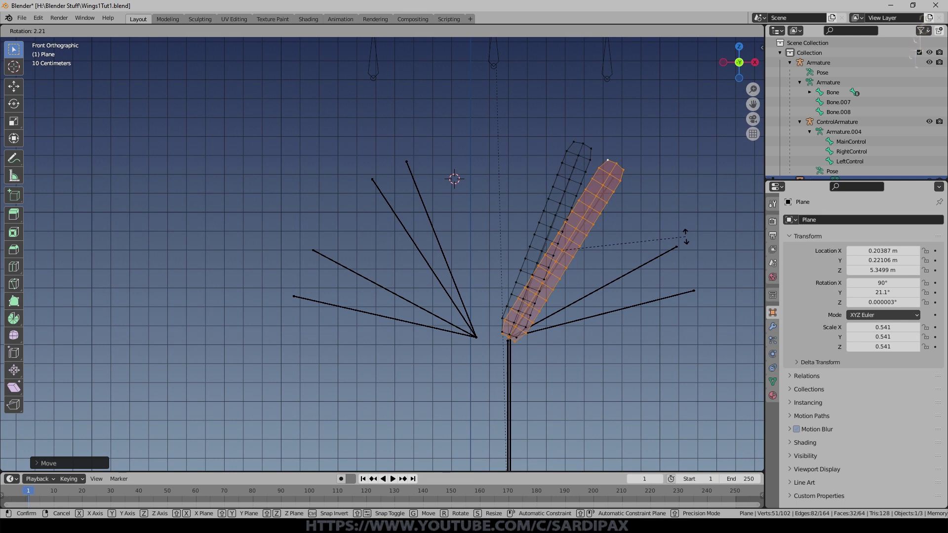
left_click(685, 236)
key("g")
left_click(728, 275)
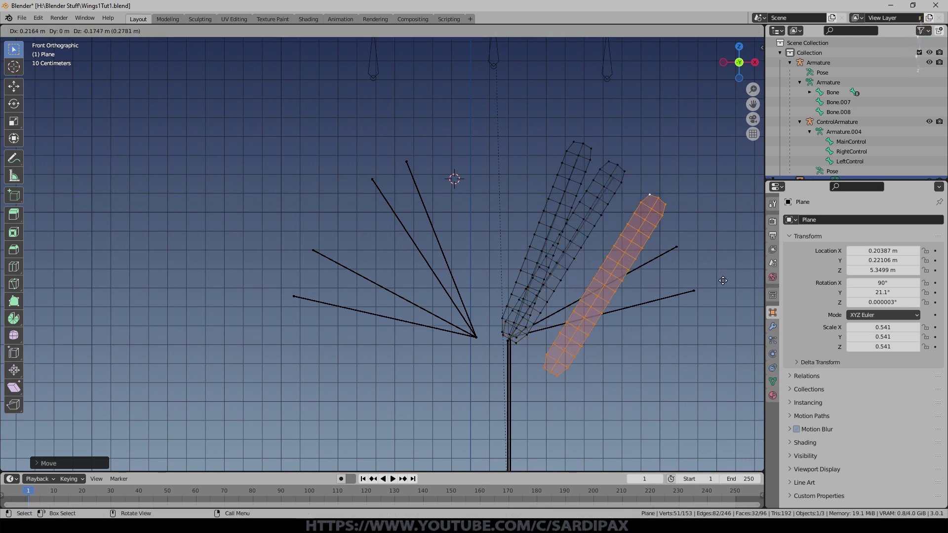
Add another feather copy at a shallower angle, smaller and shifted down-left
left_click(711, 316)
key("r")
left_click(712, 318)
key("s")
left_click(707, 323)
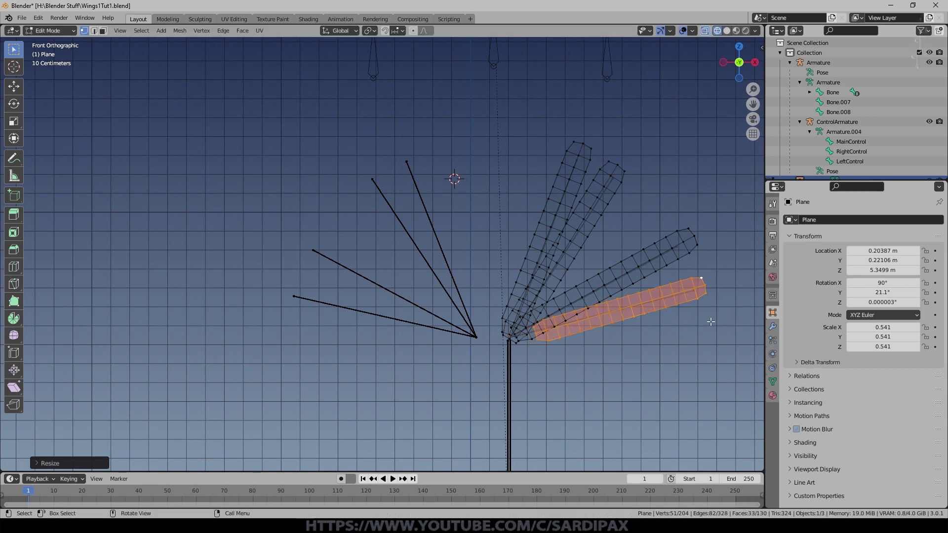
key("g")
left_click(694, 326)
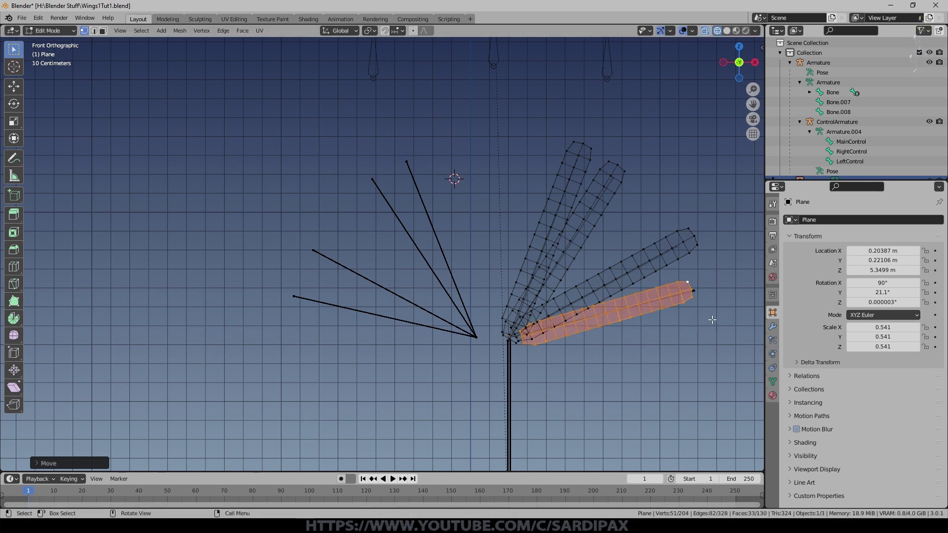
key("r")
right_click(711, 319)
key("r")
right_click(692, 315)
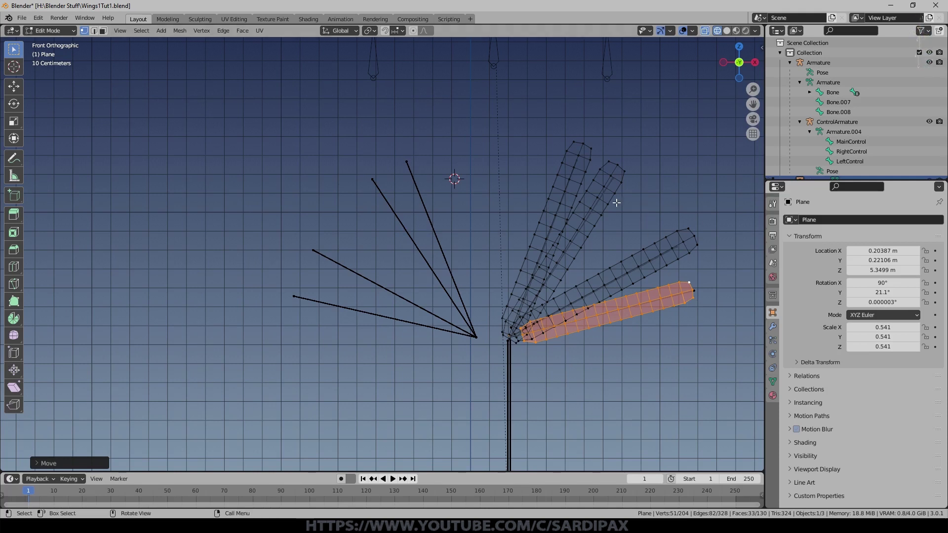
Select the whole second feather, try a rotation, then return to Object Mode
left_click(593, 198)
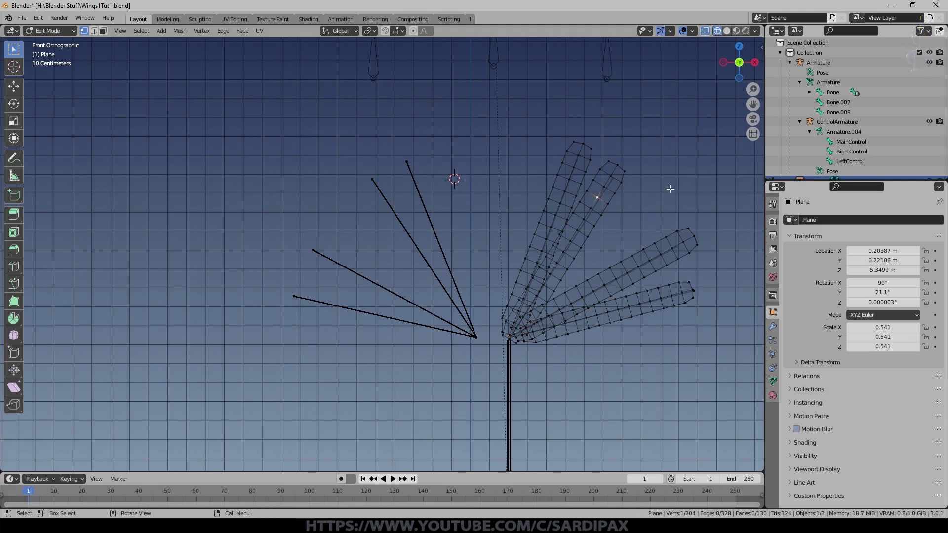
key("ctrl+l")
key("r")
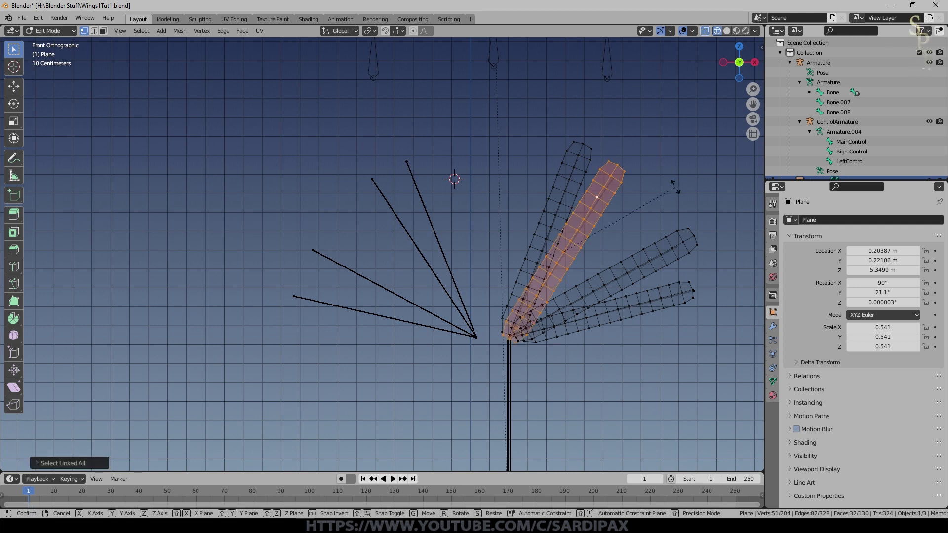
key("Escape")
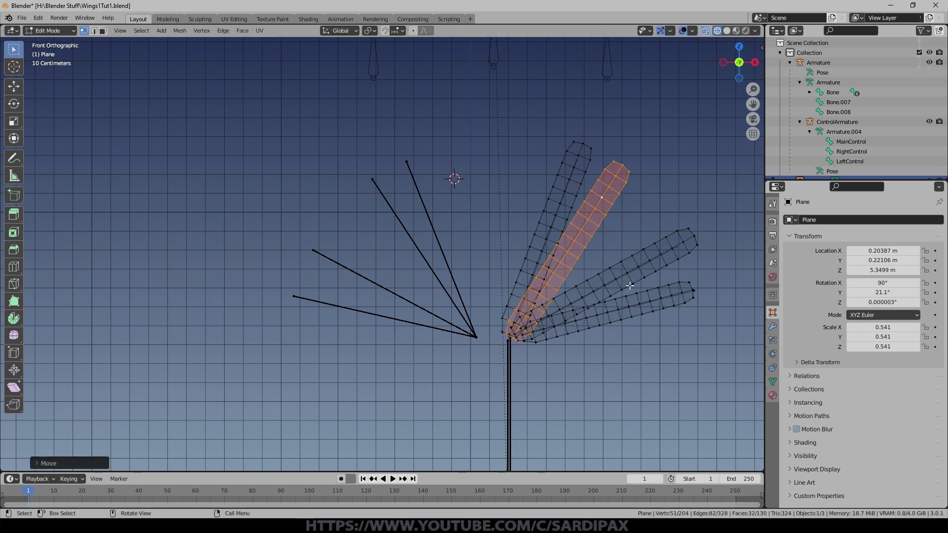
key("Tab")
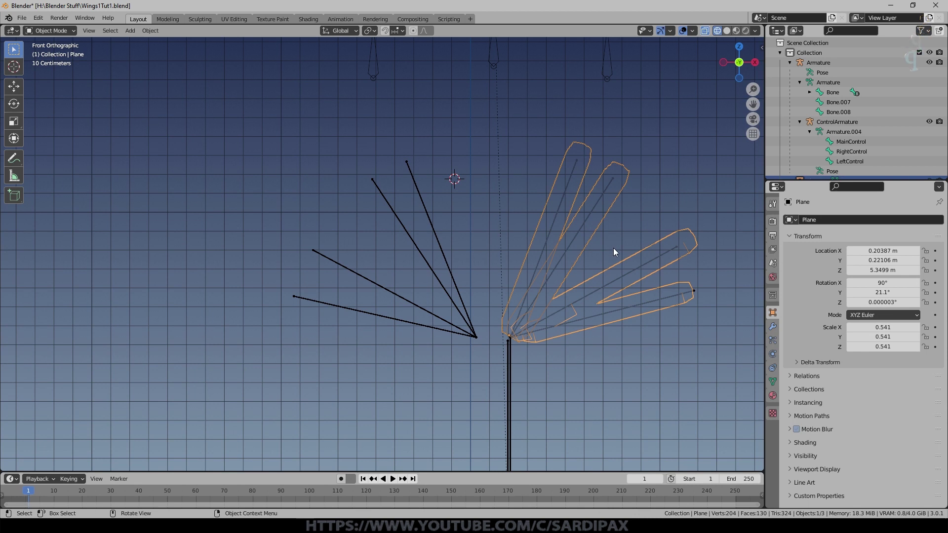
Duplicate all four feathers, mirror them, and move the copies along X onto the left bones
key("Tab")
middle_click_drag(612, 252, 613, 266)
key("a")
key("shift+d")
right_click(641, 290)
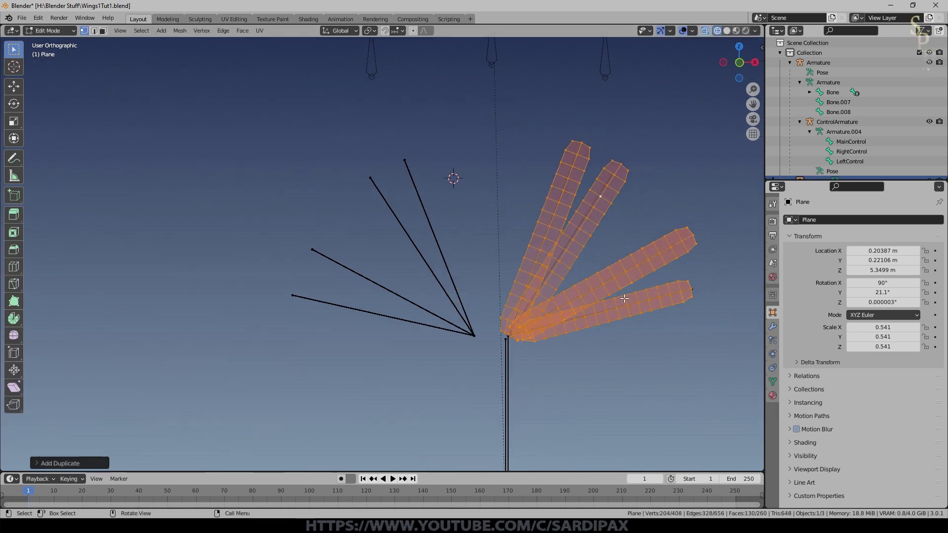
type("sx-1")
key("Return")
key("KP_1")
key("g")
key("x")
left_click(517, 367)
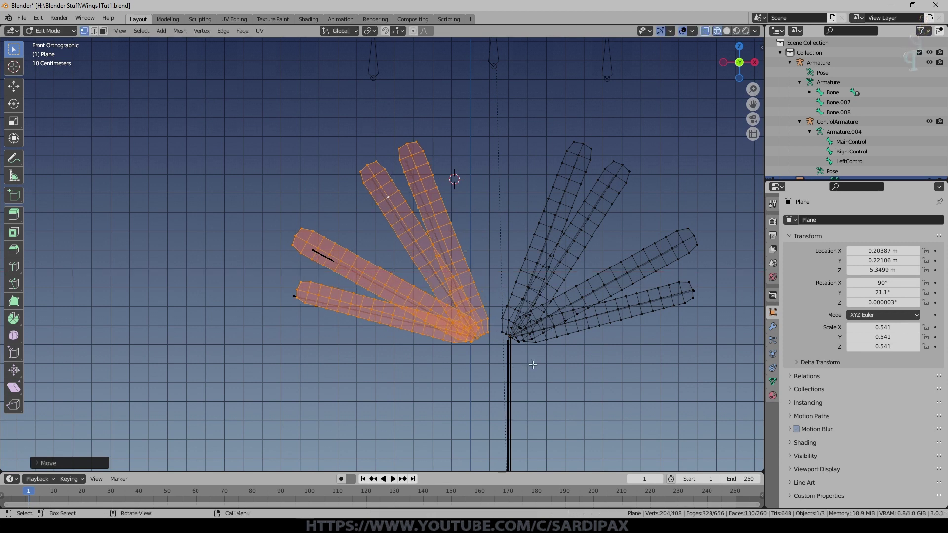
From Top view, move the feather plane along Y to 0.39576 m, then view it from the front
middle_click_drag(554, 317, 386, 178)
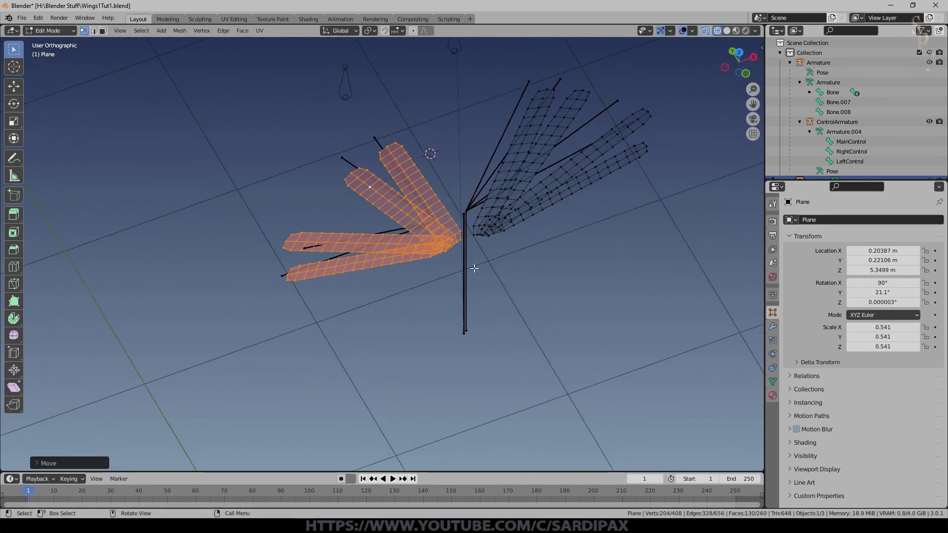
key("KP_7")
key("Tab")
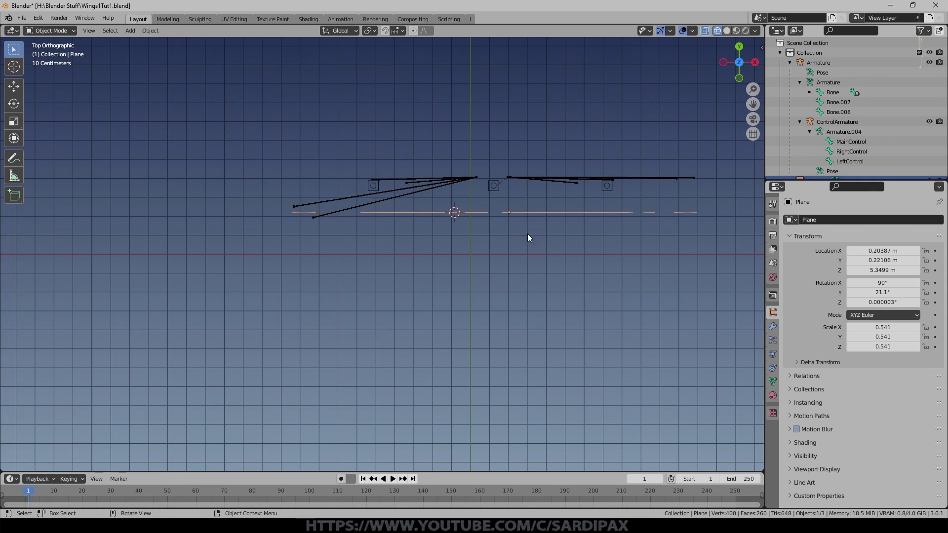
key("g")
left_click(522, 207)
mouse_move(522, 207)
middle_mouse_down()
mouse_move(404, 303)
mouse_move(492, 287)
mouse_move(209, 289)
middle_mouse_up()
middle_click_drag(398, 353, 281, 352)
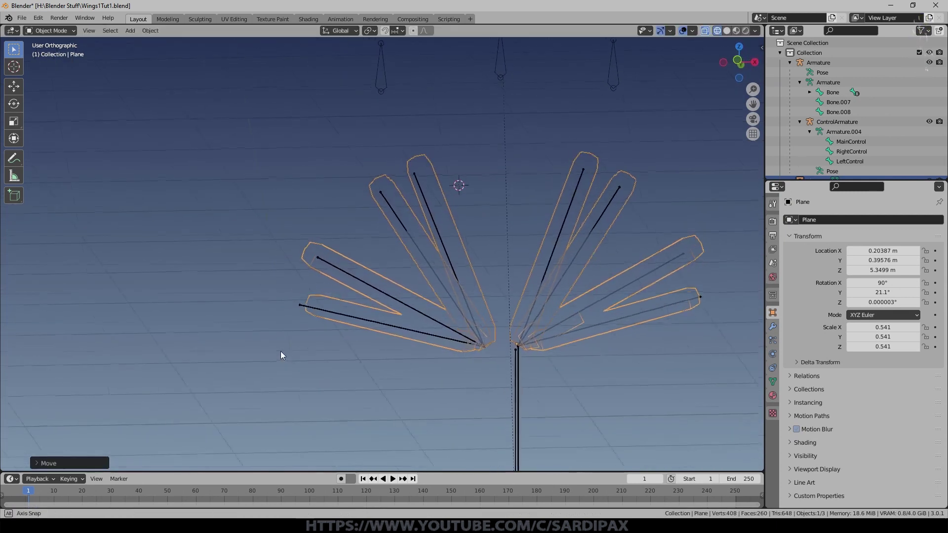
key("shift+z")
mouse_move(525, 255)
middle_mouse_down("alt")
mouse_move(548, 275)
mouse_move(516, 260)
middle_mouse_up("alt")
left_click(460, 341)
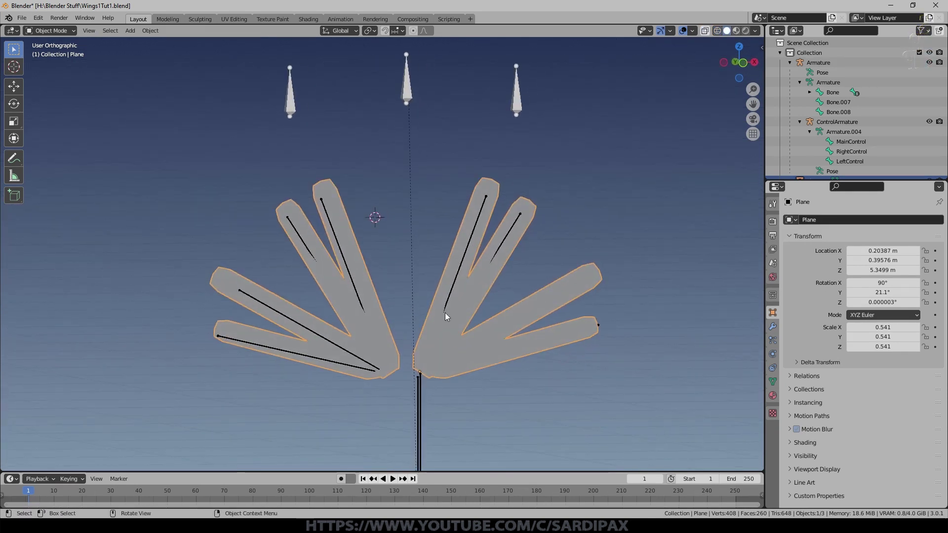
Parent the feather plane to the wing armature with automatic weights, then reselect the plane
left_click(419, 409, "shift")
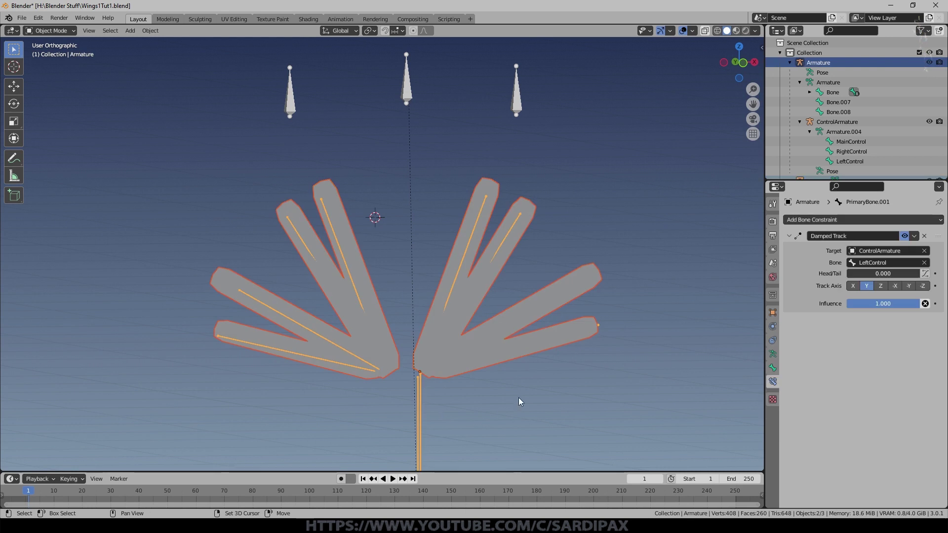
key("ctrl+p")
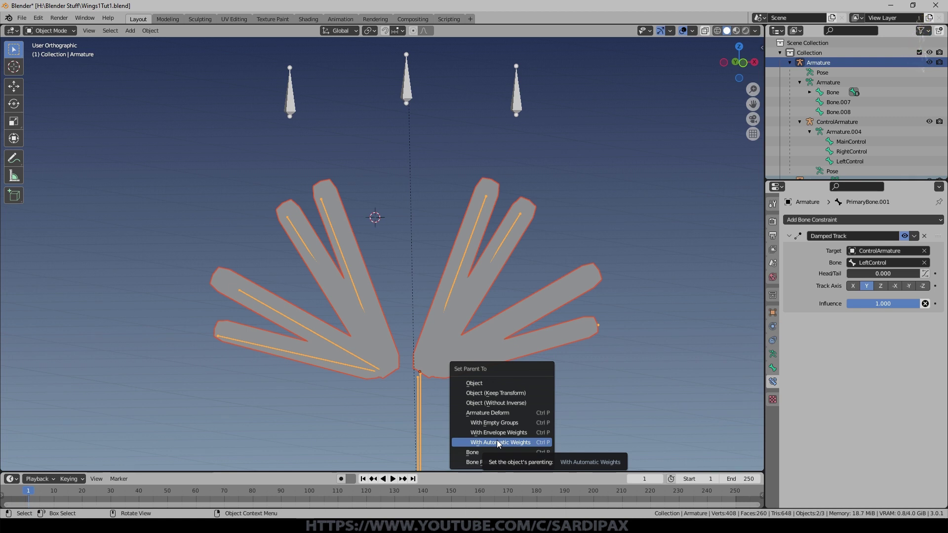
left_click(503, 422)
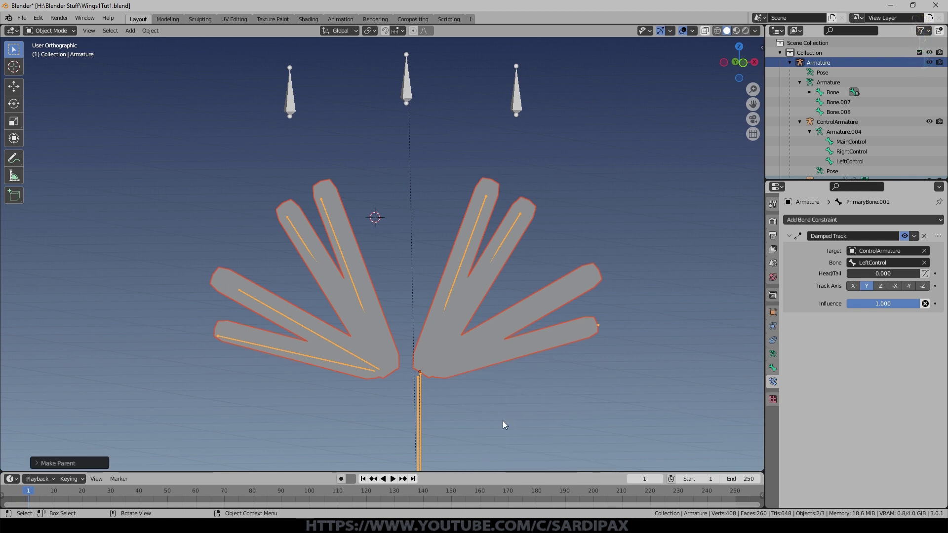
left_click(534, 335)
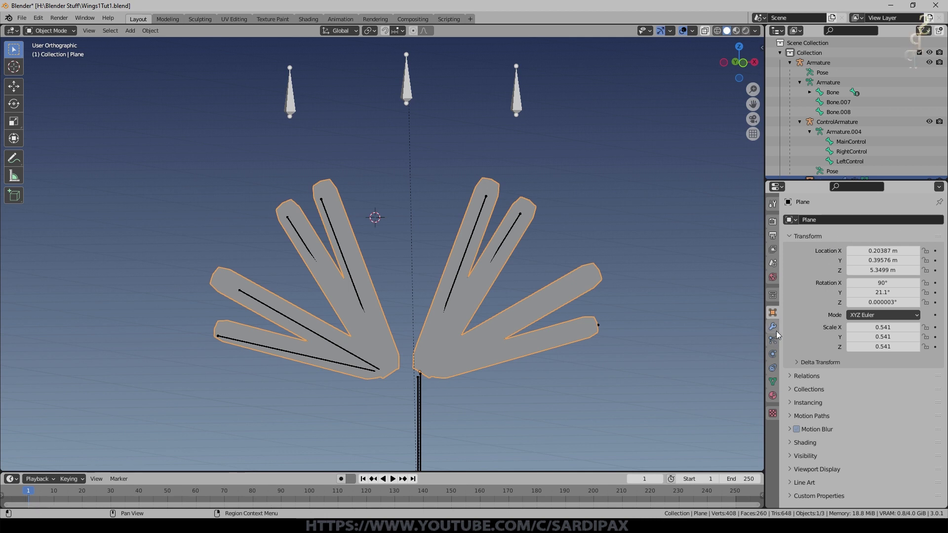
Make PrimaryBone the active vertex group and select the tall right feather for it
left_click(772, 381)
scroll(904, 275, "up", 5)
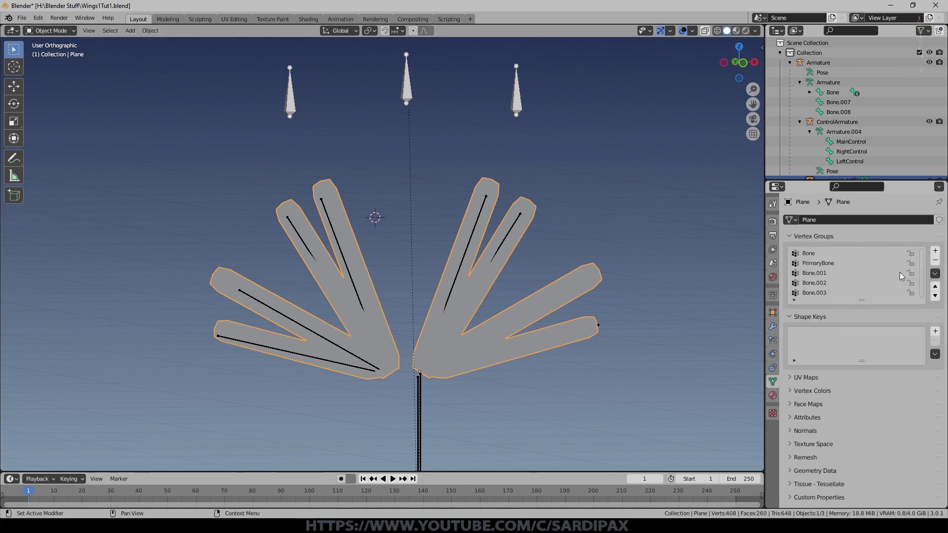
left_click(833, 263)
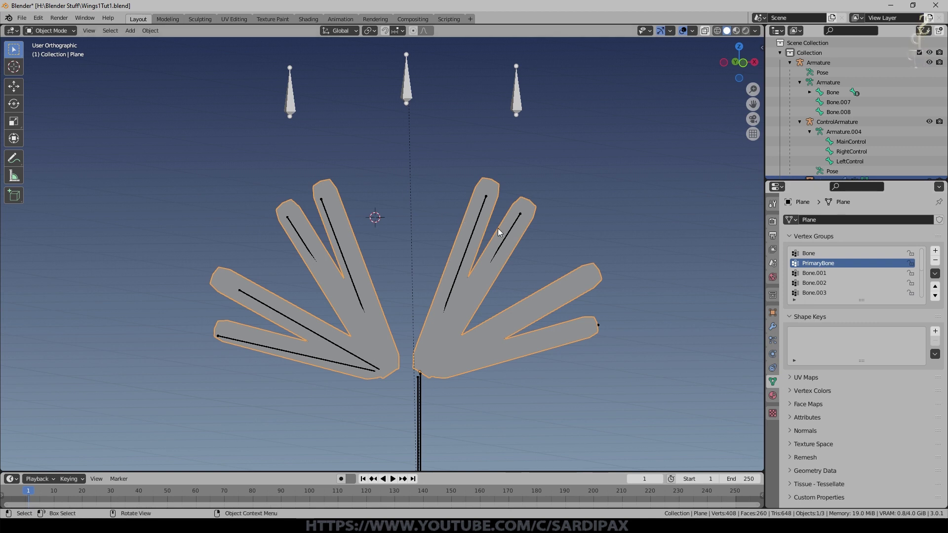
key("Tab")
key("a")
key("alt+a")
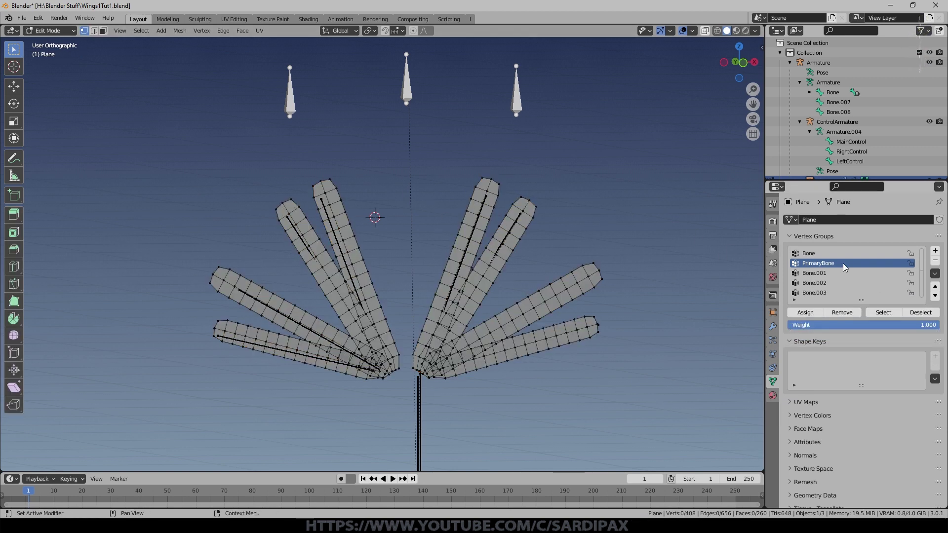
left_click(471, 198)
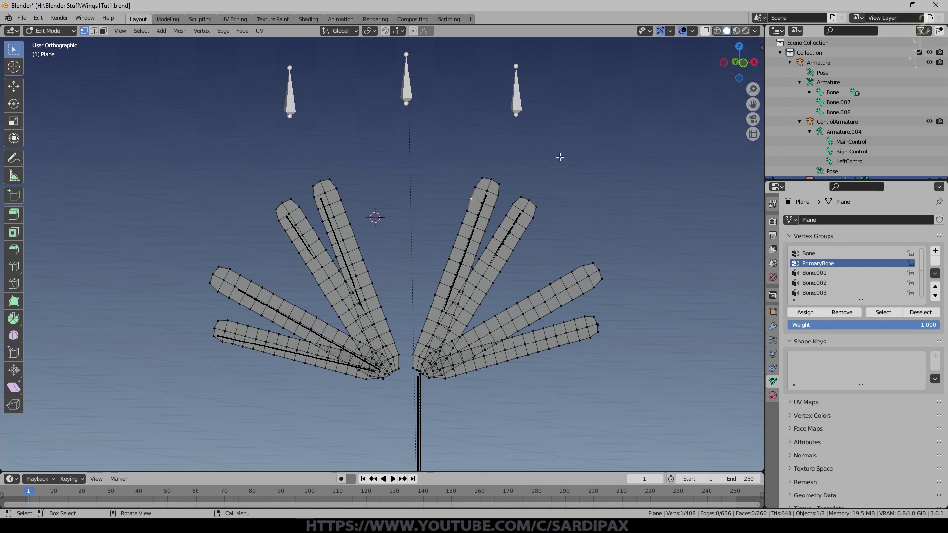
key("ctrl+l")
scroll(560, 157, "up", 1)
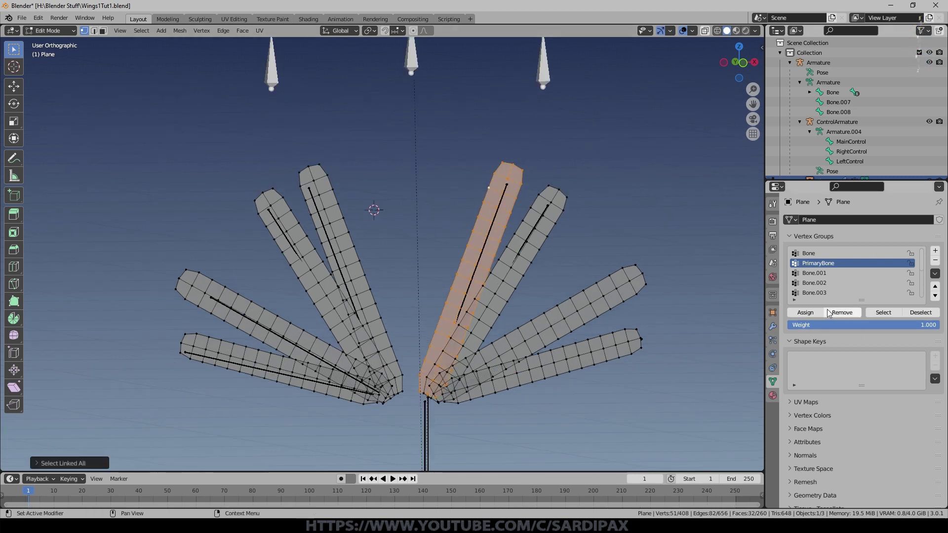
key("Tab")
key("Tab")
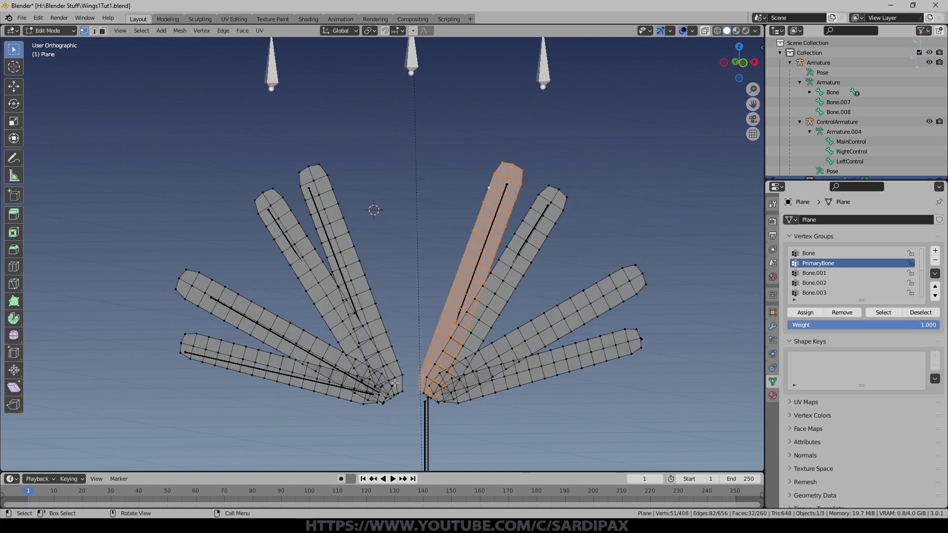
Assign the next two feathers to Bone.001 and Bone.002, then select the lower-right feather
left_click(532, 210)
key("ctrl+l")
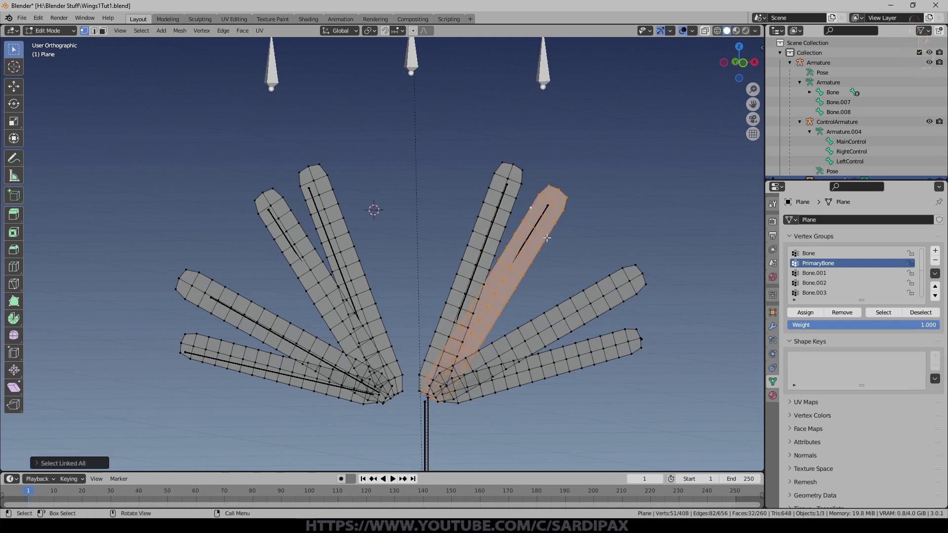
left_click(814, 273)
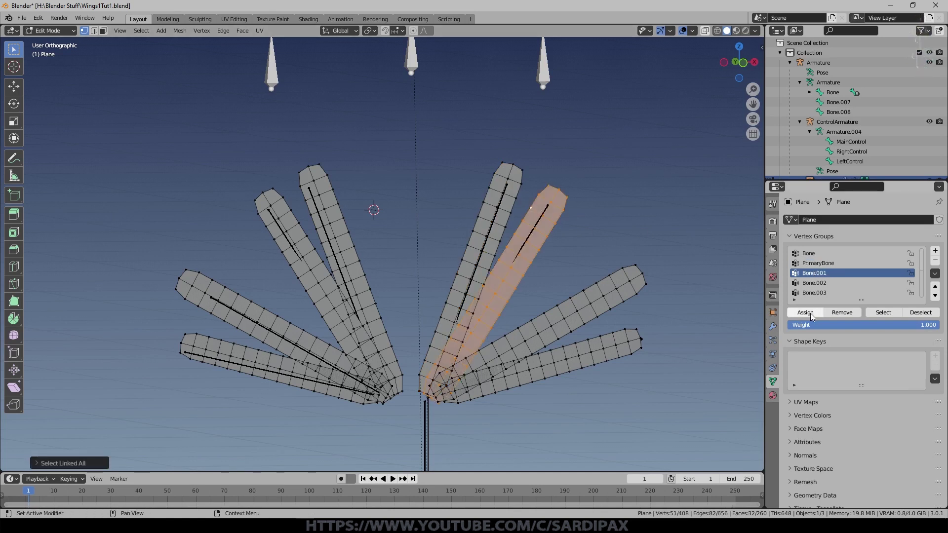
left_click(809, 313)
left_click(639, 276)
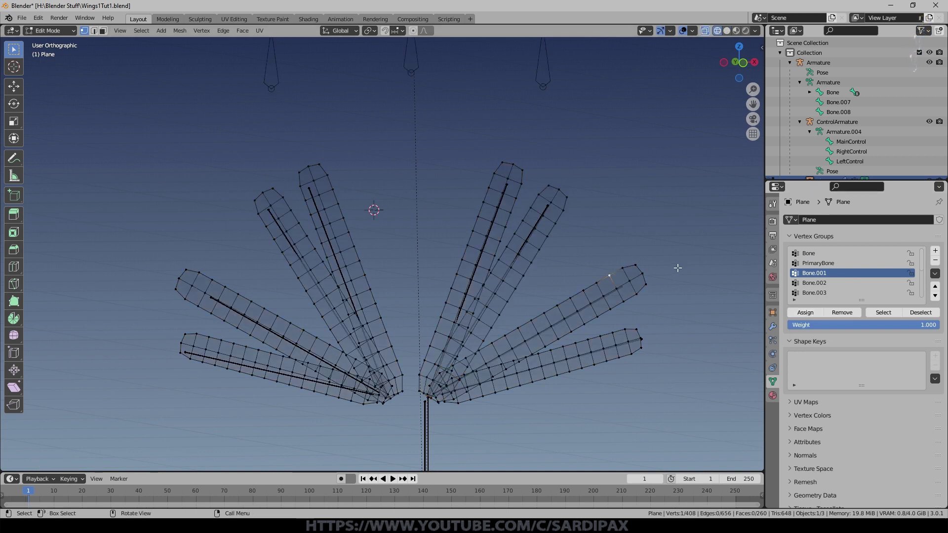
key("ctrl+l")
left_click(825, 283)
left_click(811, 312)
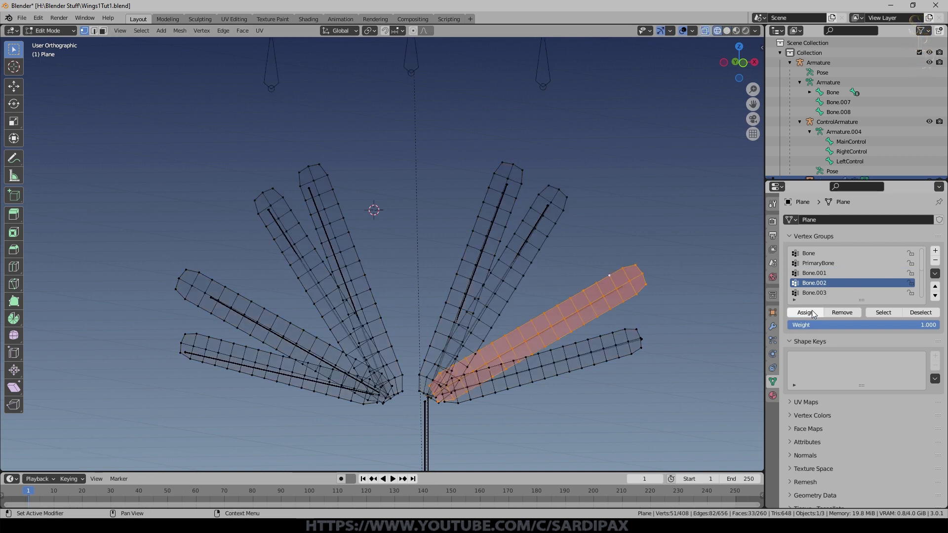
left_click(611, 332)
key("ctrl+l")
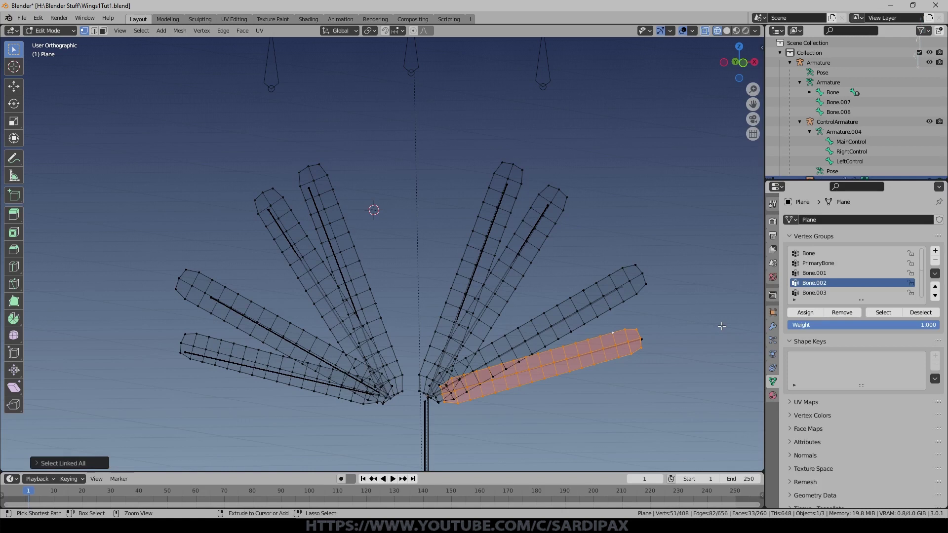
Assign the lower-right feather to Bone.003 and select the control armature in Object Mode
left_click(819, 293)
left_click(809, 312)
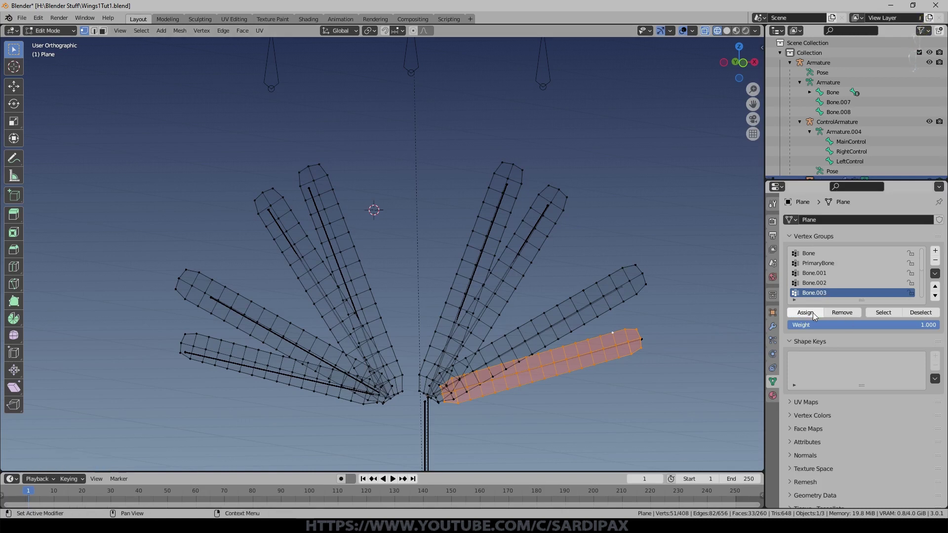
key("Tab")
key("shift+z")
left_click(414, 58)
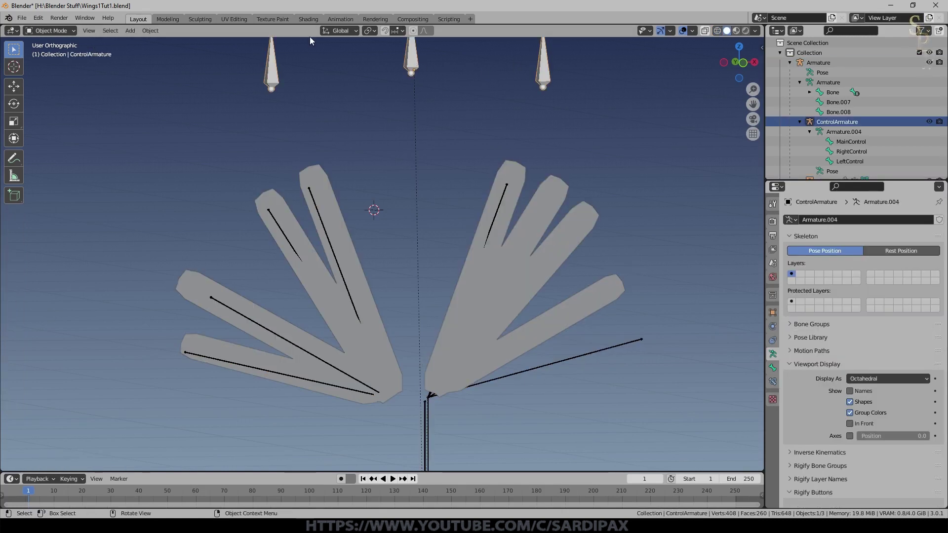
In Pose Mode, move the MainControl bone along Z to test the feather deformation
left_click(51, 30)
left_click(44, 61)
key("g")
key("z")
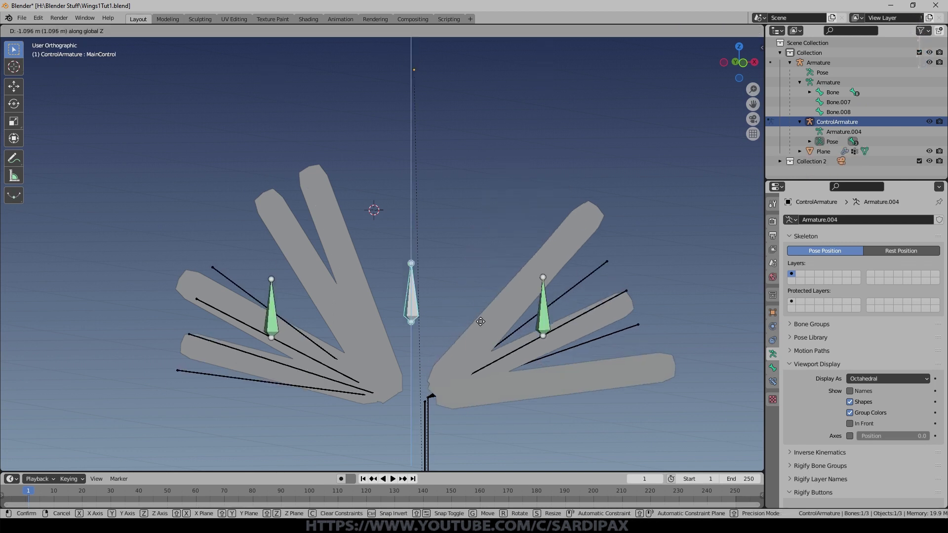
left_click(368, 152)
key("Tab")
key("Tab")
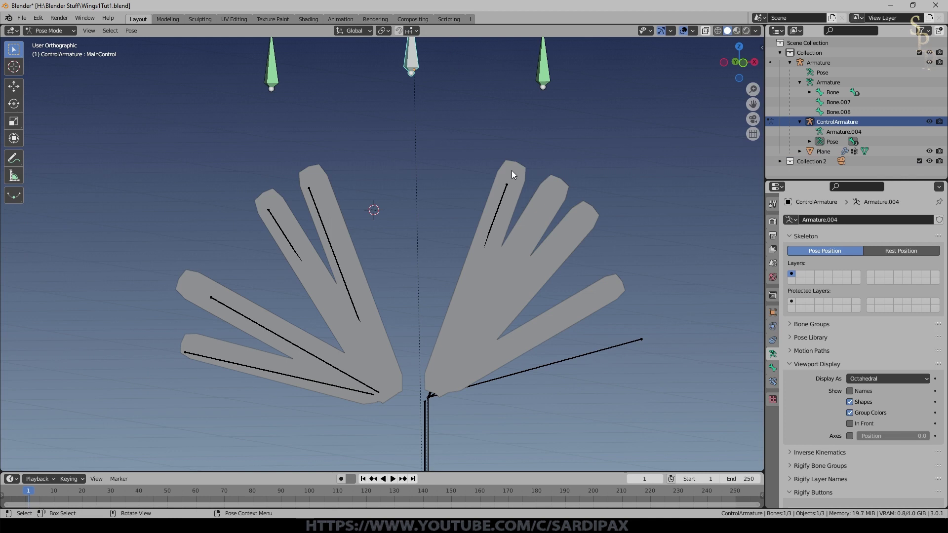
With X-ray on, apply the wing armature's current pose as its rest pose
key("alt+z")
left_click(511, 170)
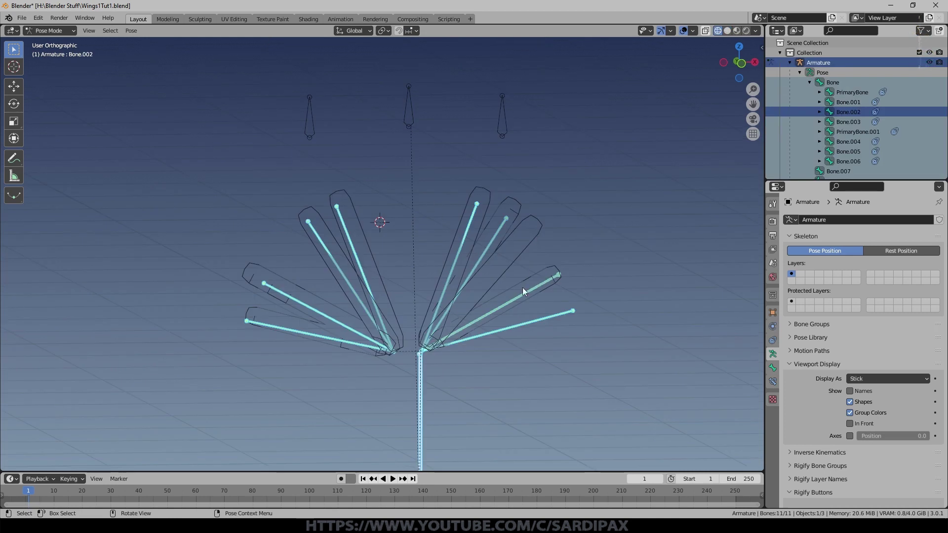
left_click(133, 30)
mouse_move(148, 61)
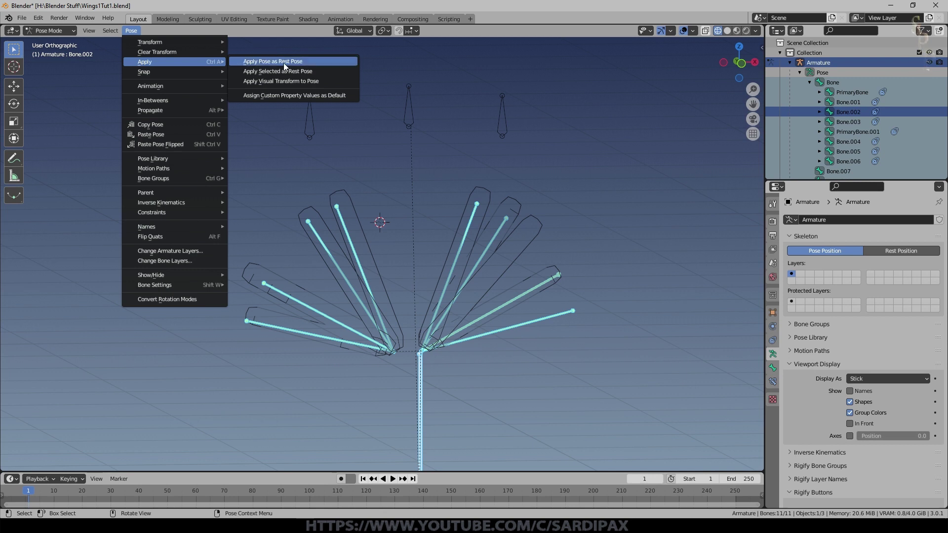
left_click(285, 63)
scroll(472, 275, "up", 2)
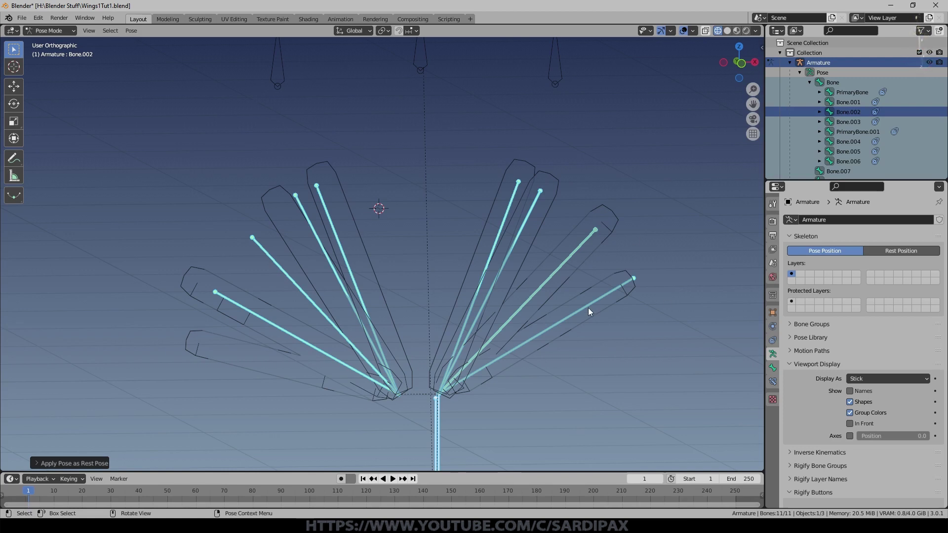
Put ControlArmature in Pose Mode and lower the MainControl bone along Z
left_click(48, 30)
left_click(57, 42)
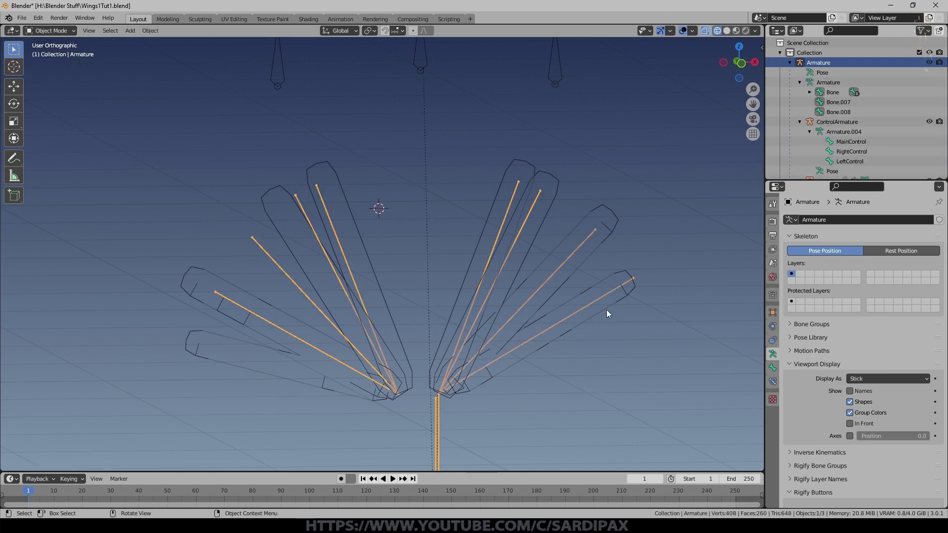
left_click(432, 69)
key("ctrl+Tab")
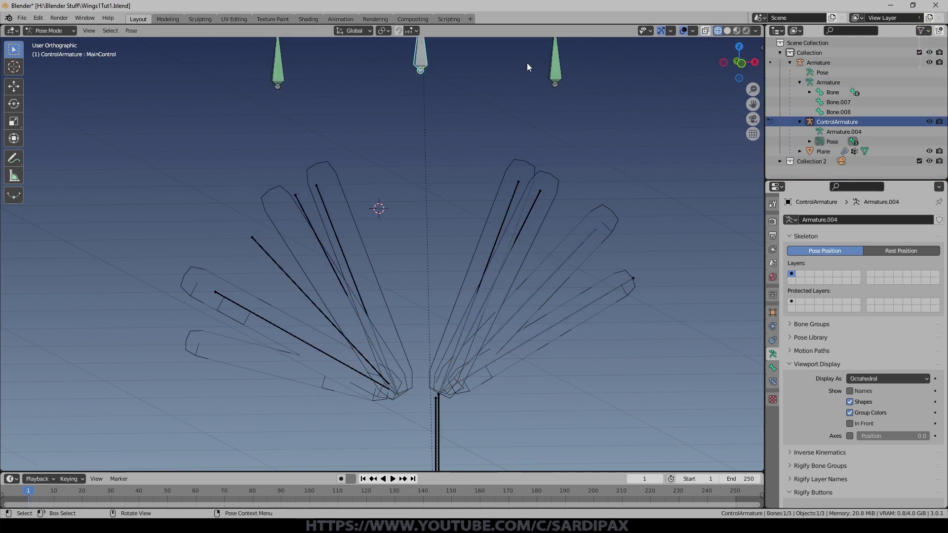
key("g")
key("z")
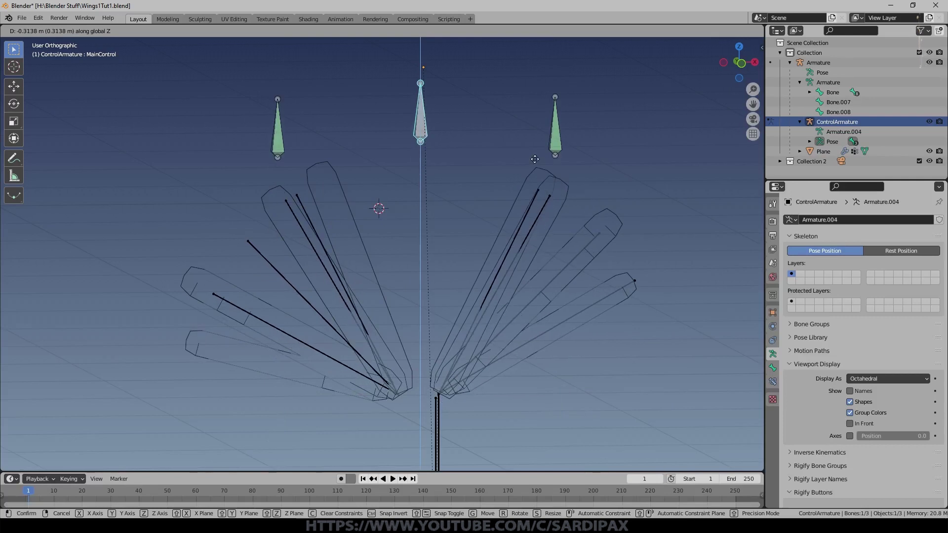
left_click_drag(561, 305, 629, 134)
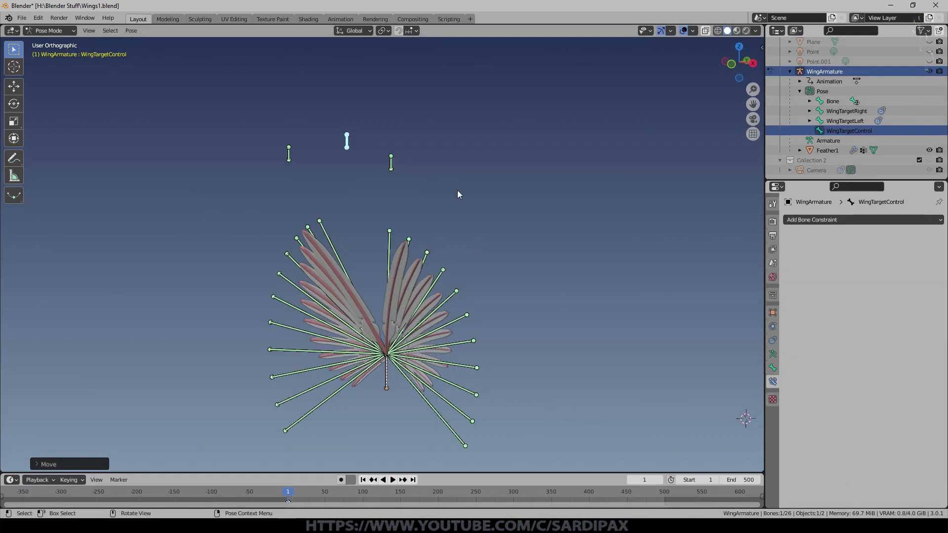
scroll(474, 200, "up", 5)
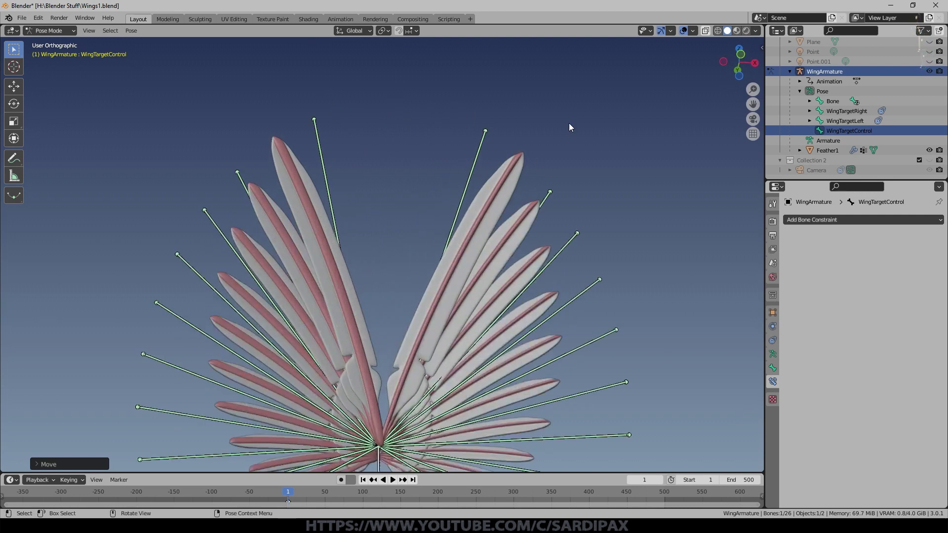
middle_click_drag(570, 127, 231, 334)
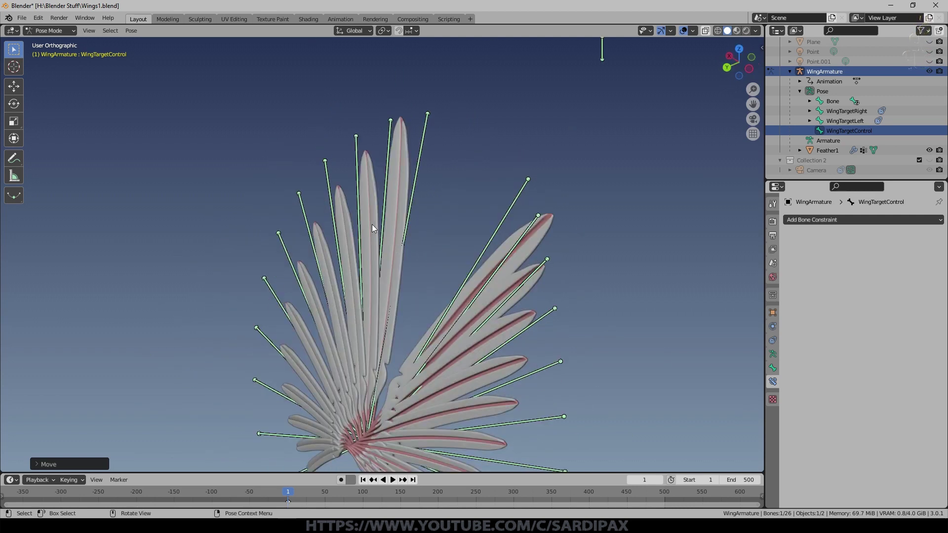
middle_click_drag(380, 235, 575, 296)
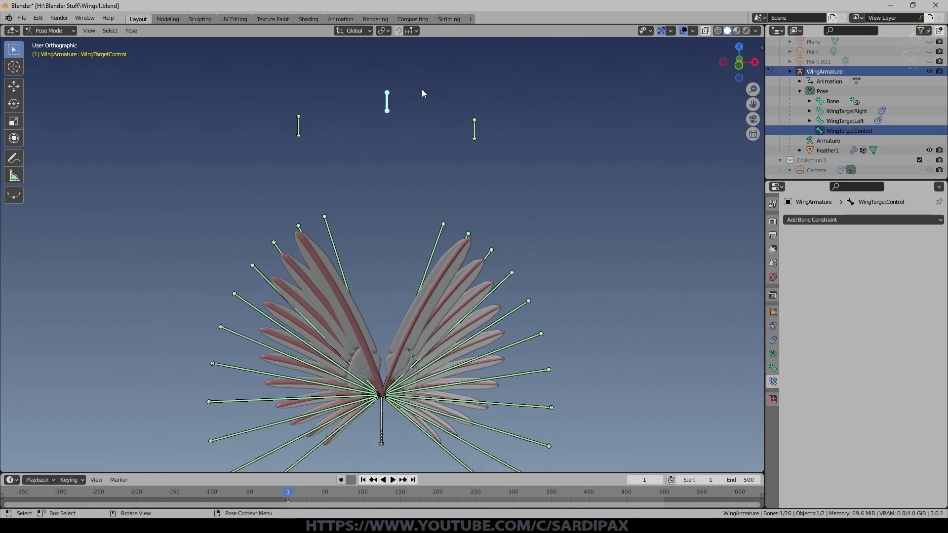
key("KP_1")
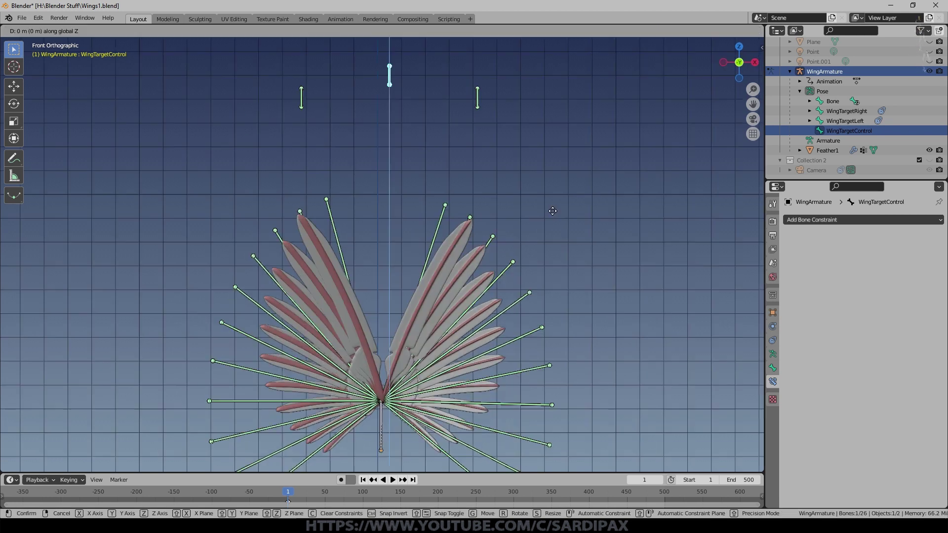
key("g")
key("z")
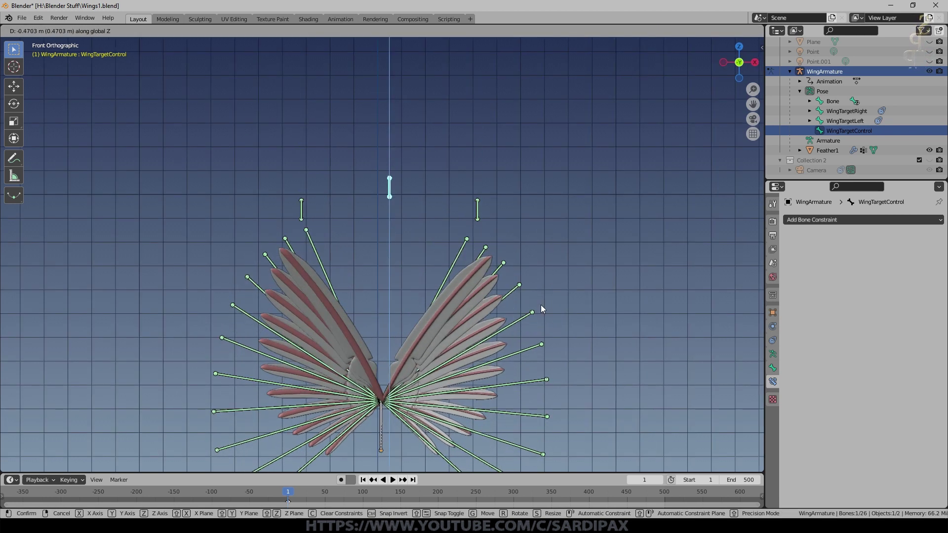
left_click(541, 309)
left_click(469, 216)
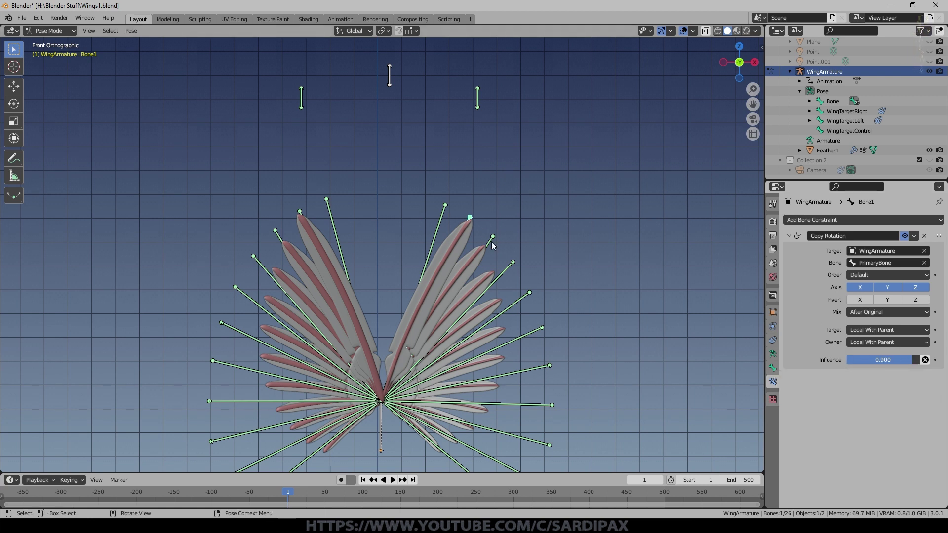
Select Bone3 and then Bone4 to inspect Bone4's Copy Rotation constraint
left_click(512, 264)
left_click(524, 297)
mouse_move(525, 297)
middle_mouse_down()
mouse_move(532, 323)
mouse_move(501, 322)
middle_mouse_up()
scroll(502, 323, "up", 2)
scroll(469, 327, "up", 1)
middle_click_drag(429, 374, 389, 380)
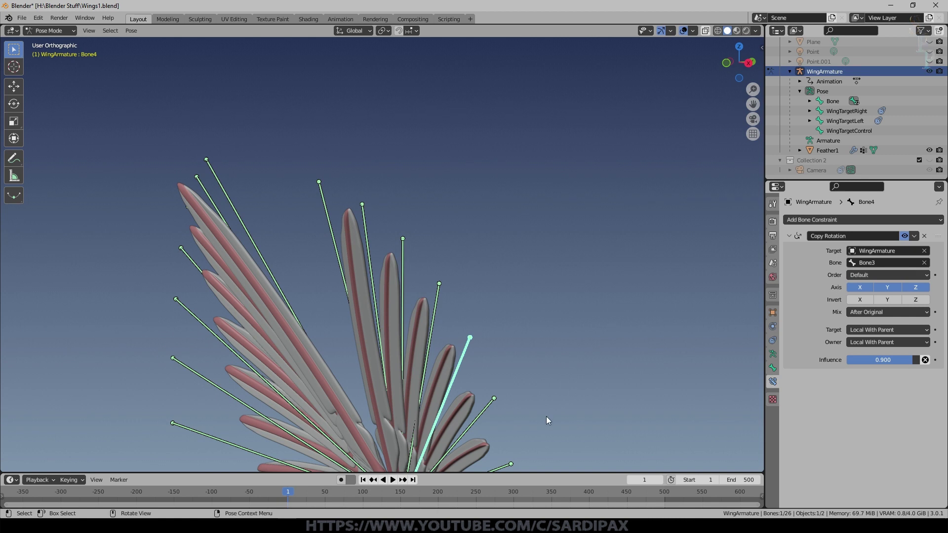
middle_click_drag(547, 420, 551, 424)
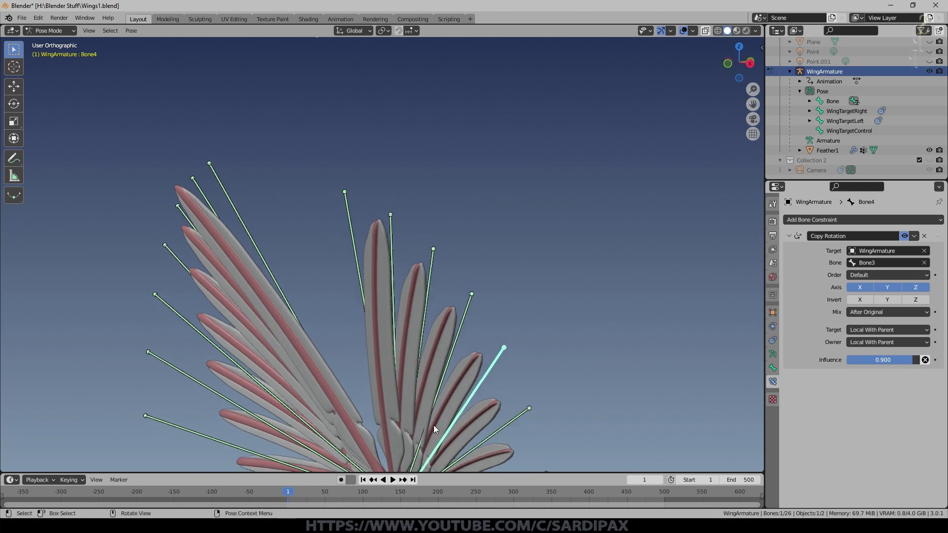
scroll(422, 400, "down", 2)
middle_click_drag(408, 437, 424, 426)
scroll(424, 426, "up", 3)
mouse_move(476, 355)
middle_mouse_down()
mouse_move(566, 310)
mouse_move(359, 361)
middle_mouse_up()
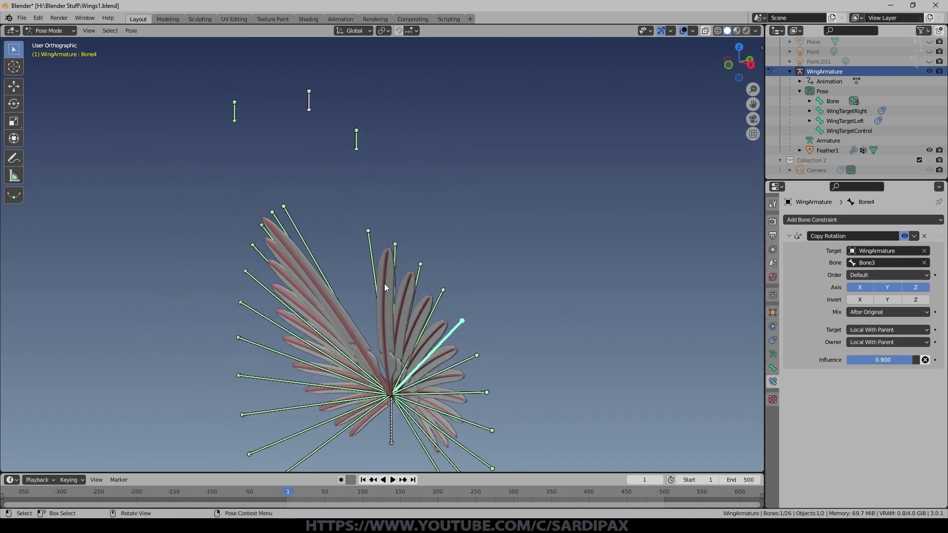
middle_click_drag(384, 284, 392, 118)
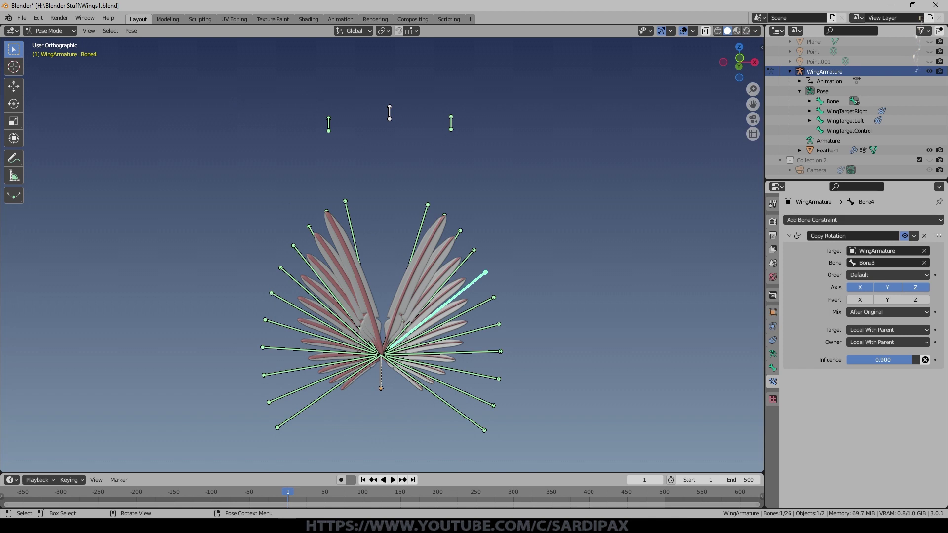
Test-rotate Bone4 without applying it, then split the 3D view into two stacked views
key("r")
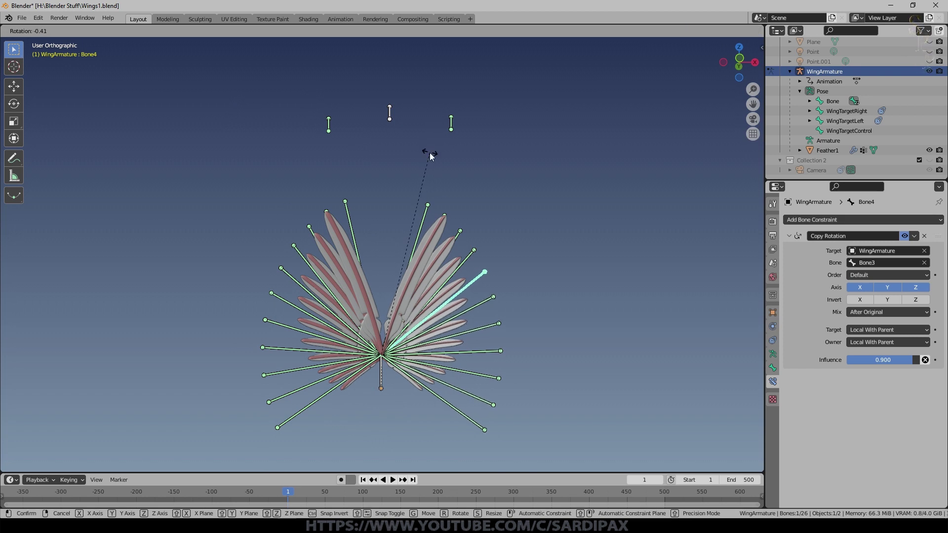
key("Escape")
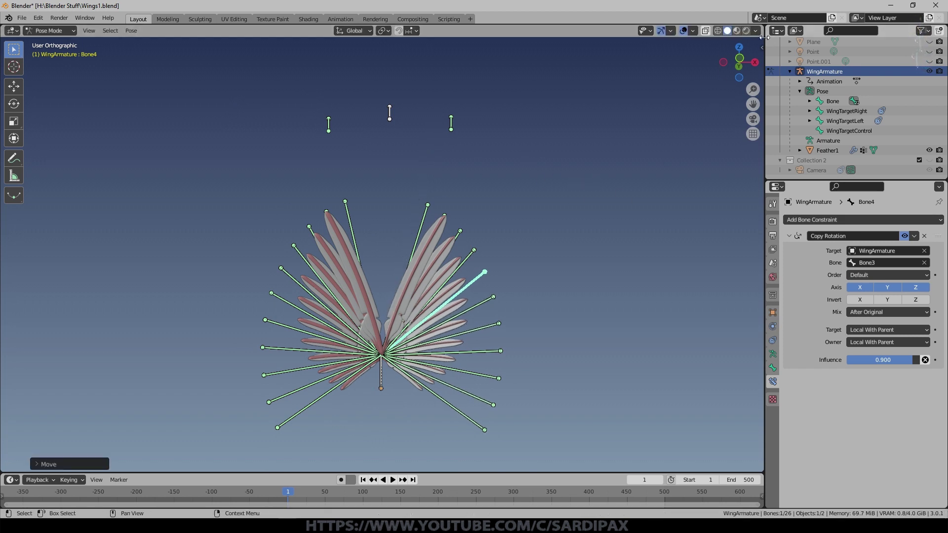
left_click_drag(763, 38, 740, 249)
left_click(12, 31)
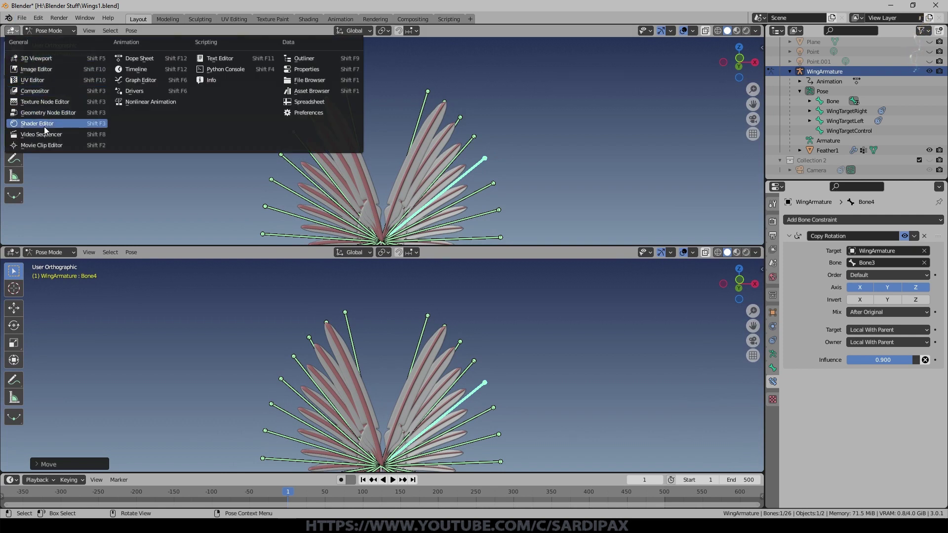
Show WingTargetControl's Y Location sine modifier in a Graph Editor, then play the animation
left_click(136, 81)
scroll(392, 293, "down", 4)
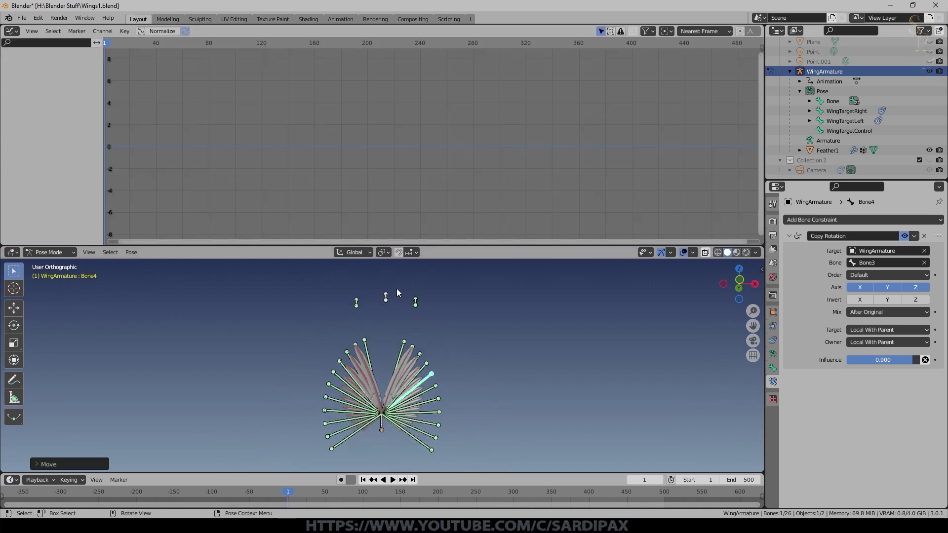
left_click(386, 297)
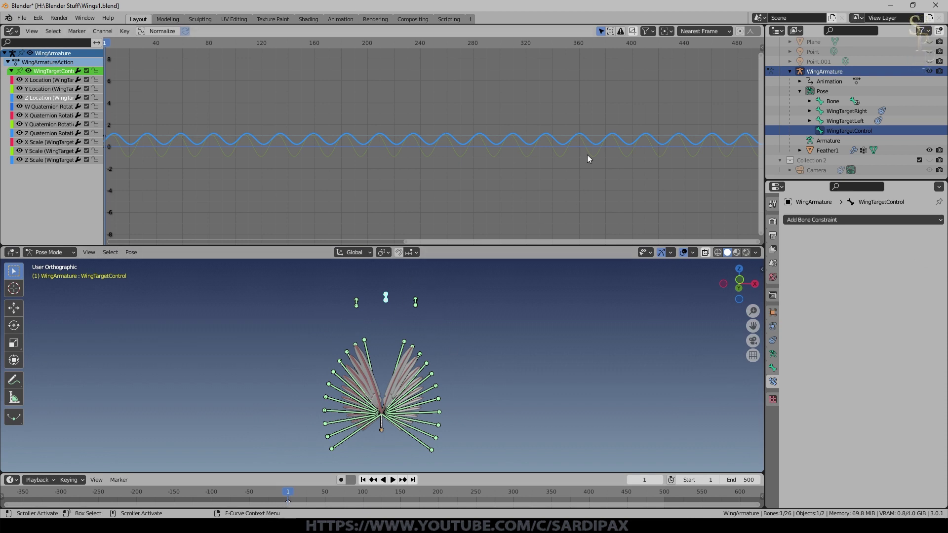
key("n")
left_click(757, 84)
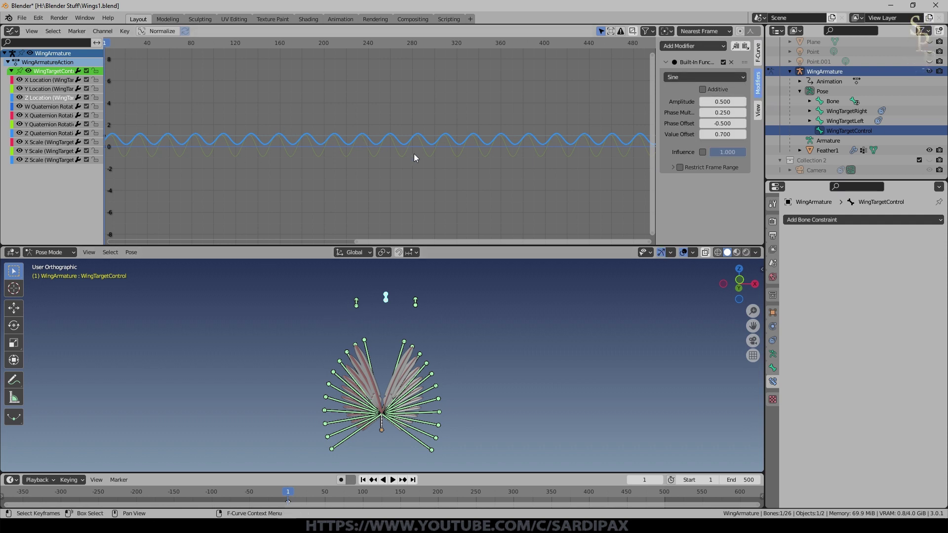
left_click(49, 87)
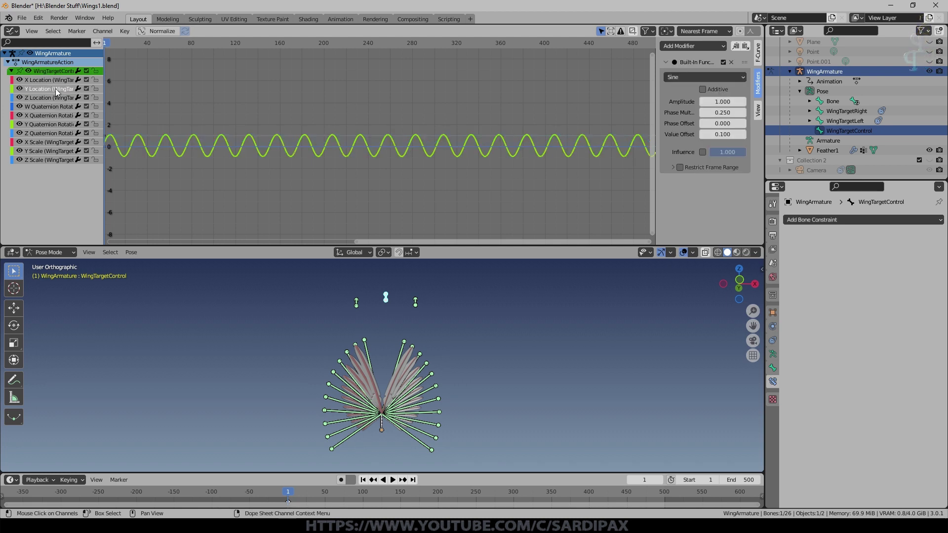
mouse_move(520, 369)
middle_mouse_down()
mouse_move(454, 390)
mouse_move(385, 341)
middle_mouse_up()
key("space")
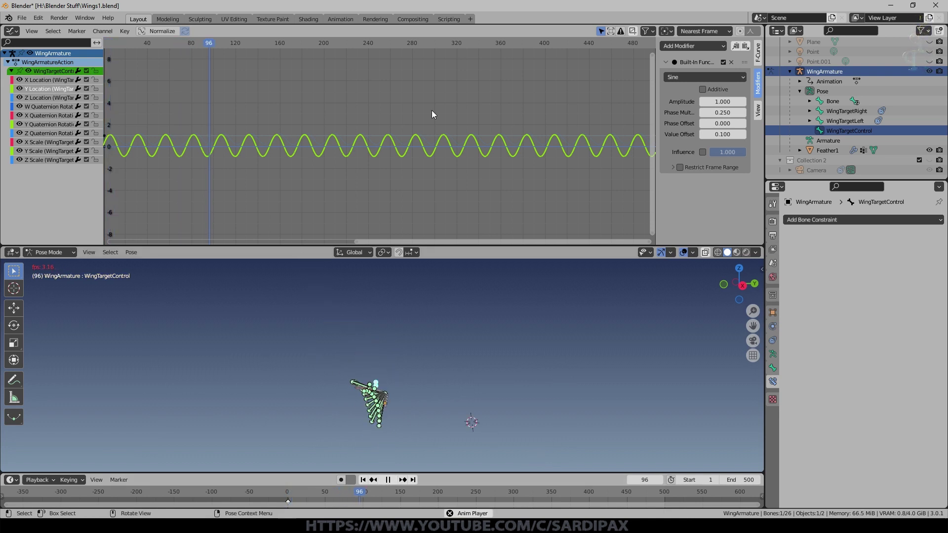
scroll(563, 143, "up", 1)
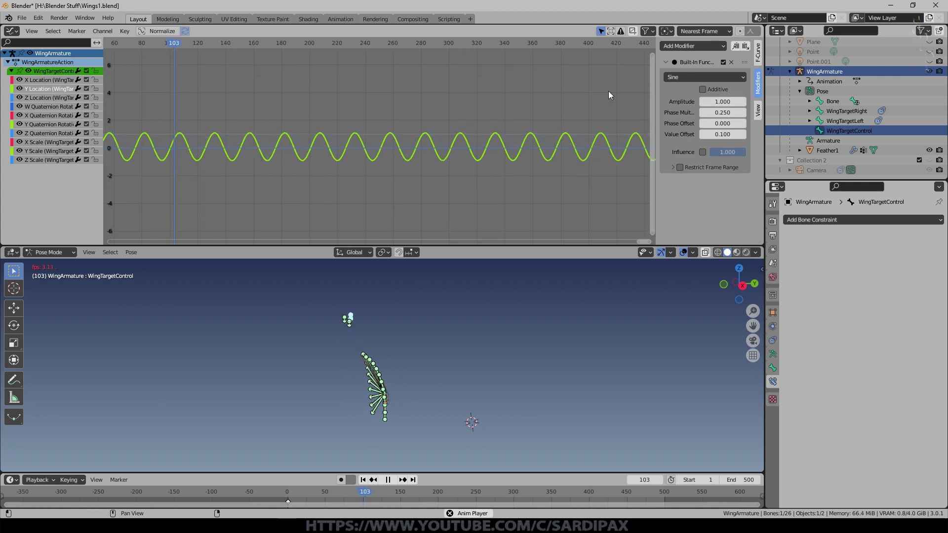
Compare the Sine modifier values on the Y Location and Z Location curves
left_click(483, 143)
scroll(549, 148, "up", 1)
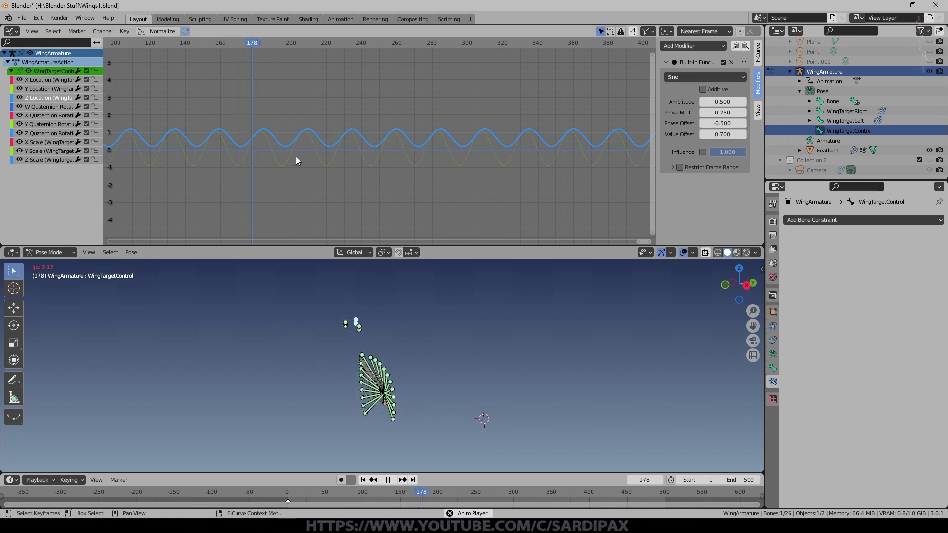
left_click(42, 91)
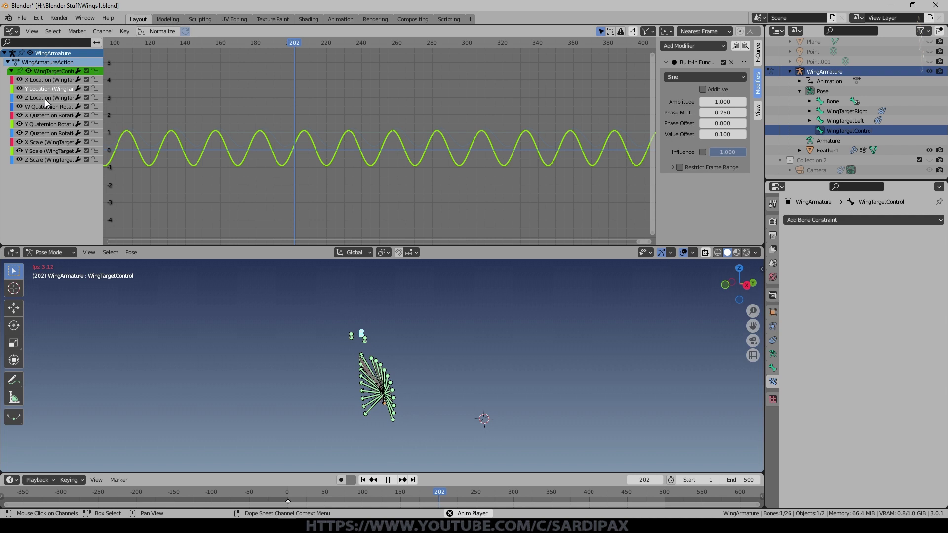
left_click(46, 99)
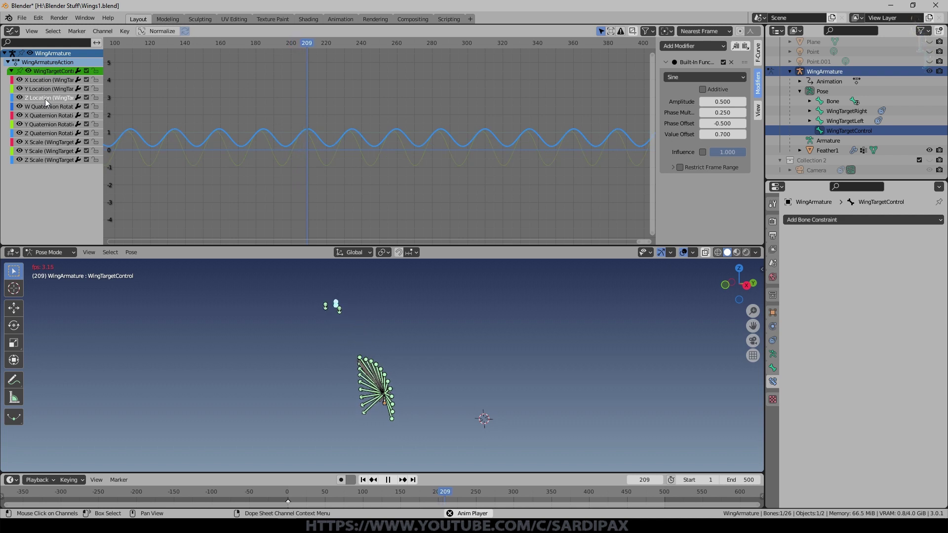
left_click(47, 89)
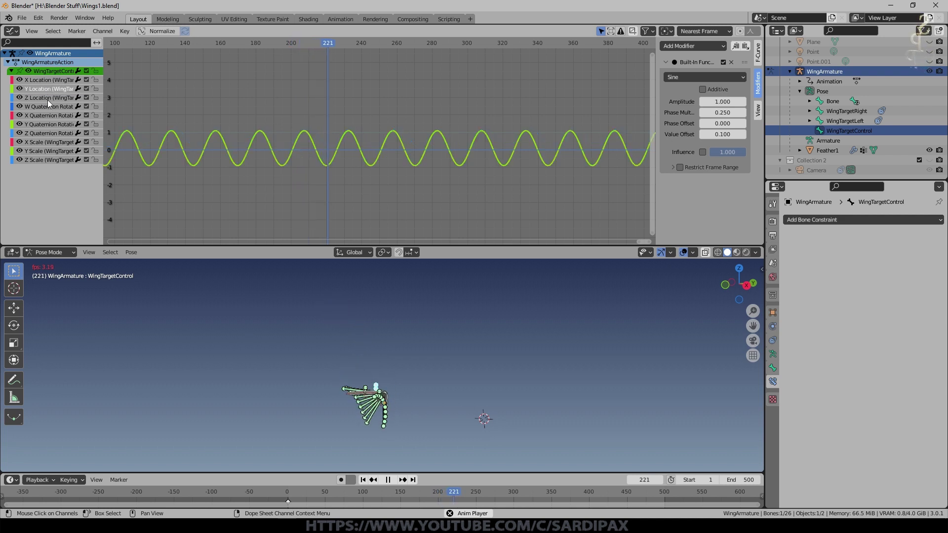
left_click(49, 98)
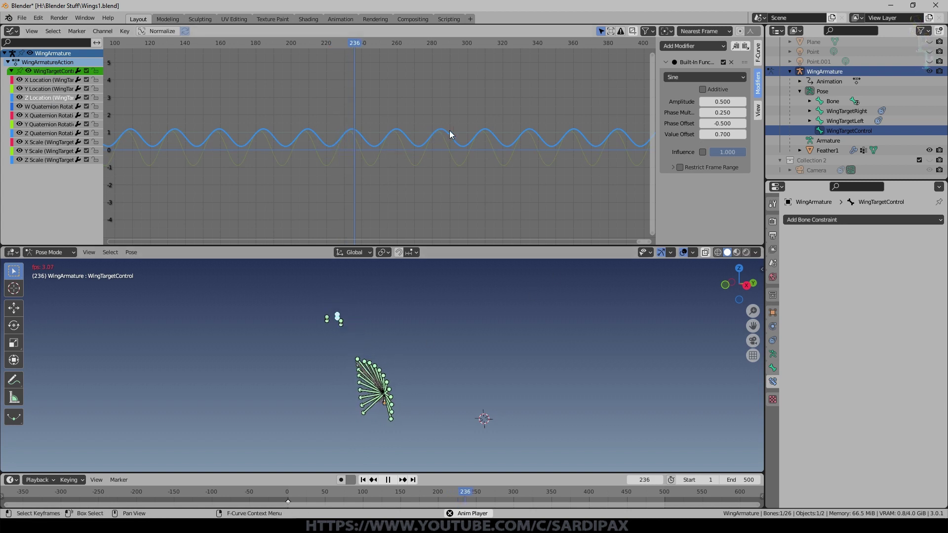
scroll(419, 142, "up", 1)
scroll(419, 143, "up", 1)
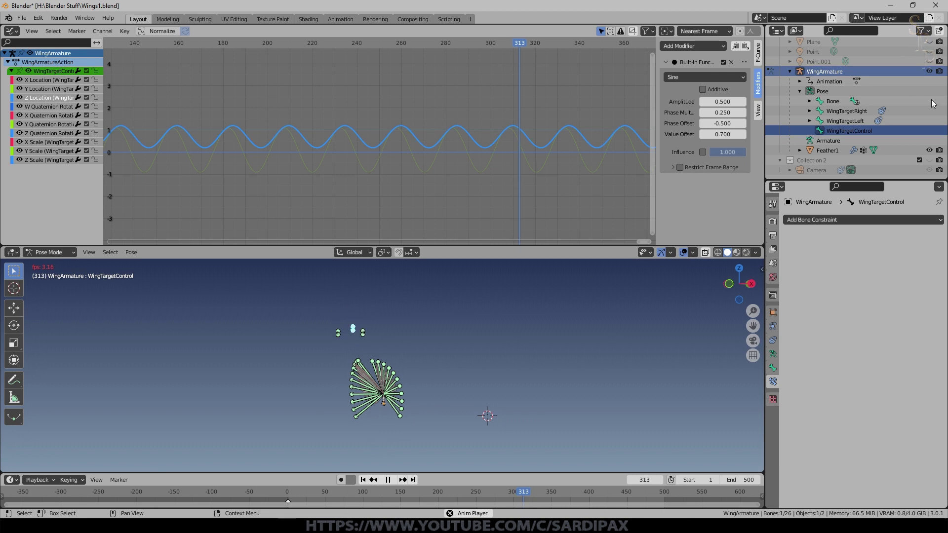
left_click(931, 72)
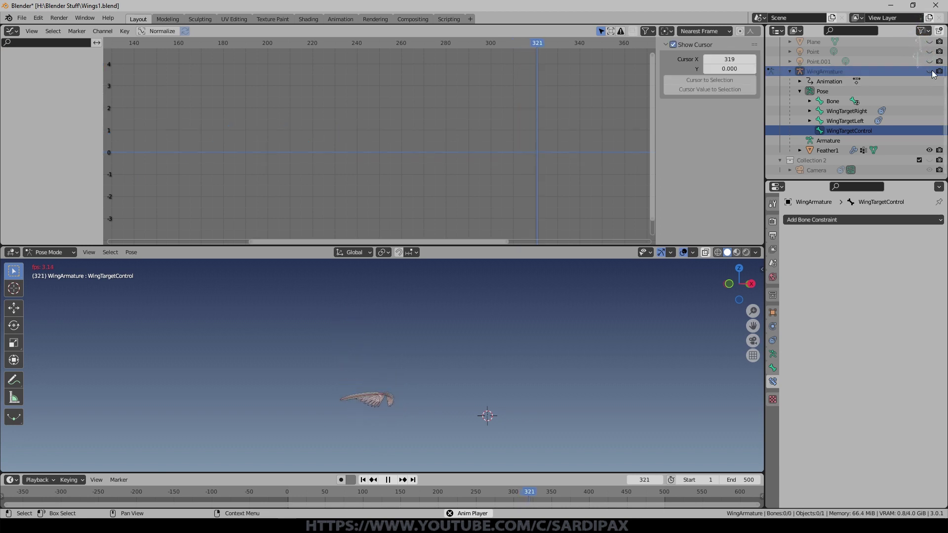